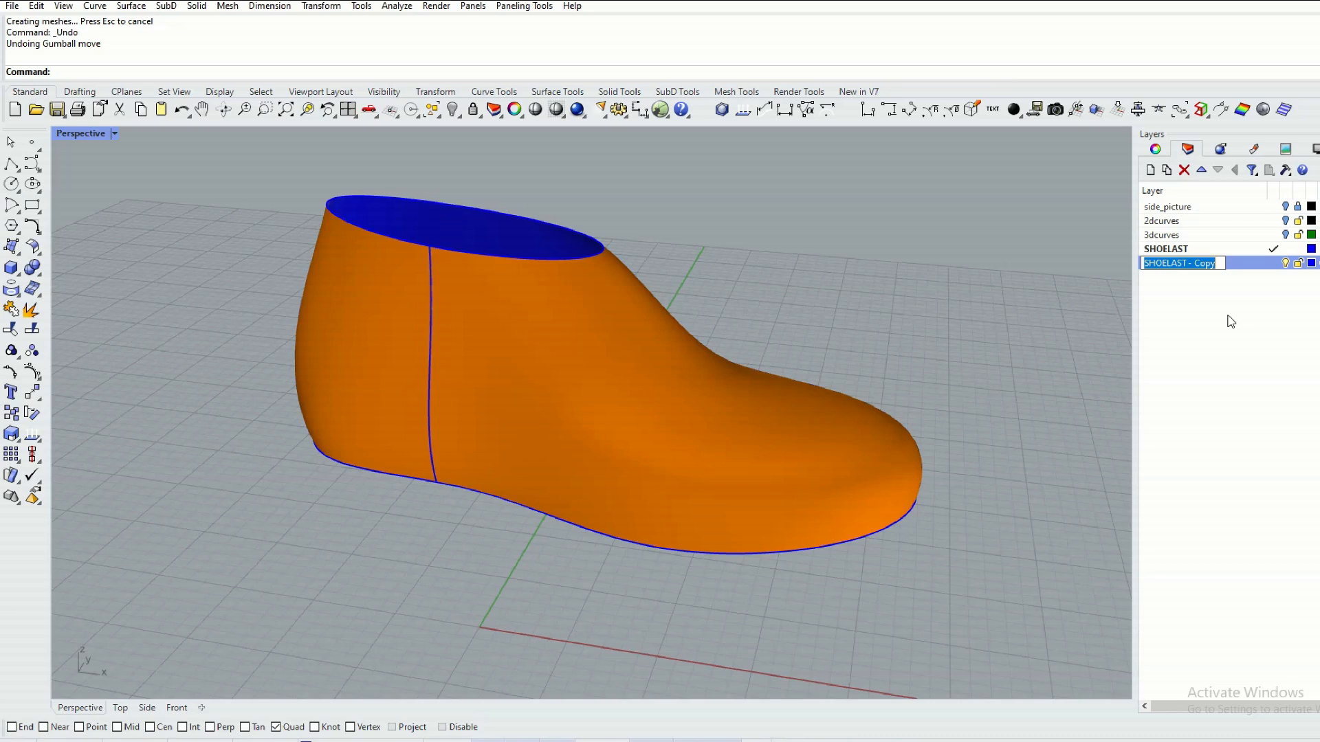
Rename the copied SHOELAST layer as UPPER and make it the current layer, with the original SHOELAST layer turned off.
{"action": "type", "text": "UPPER"}
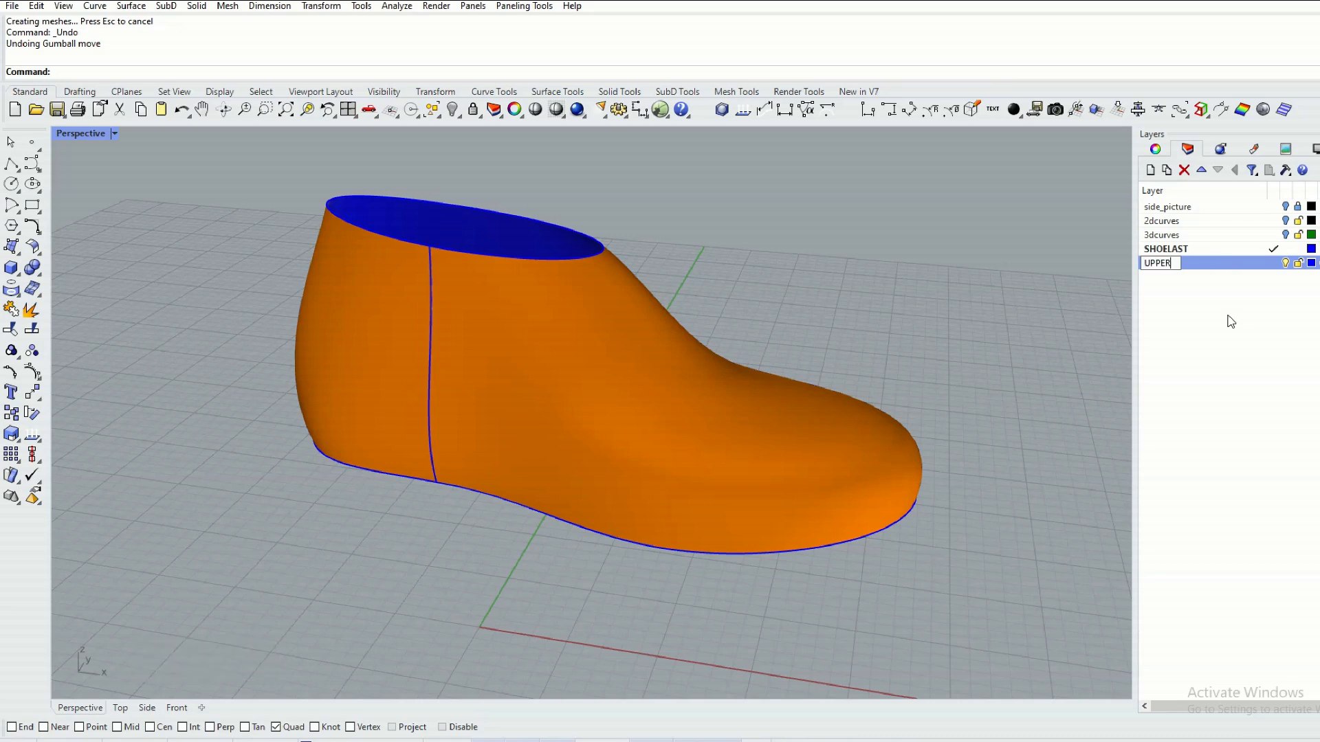
{"action": "left_click", "coordinate": [979, 280]}
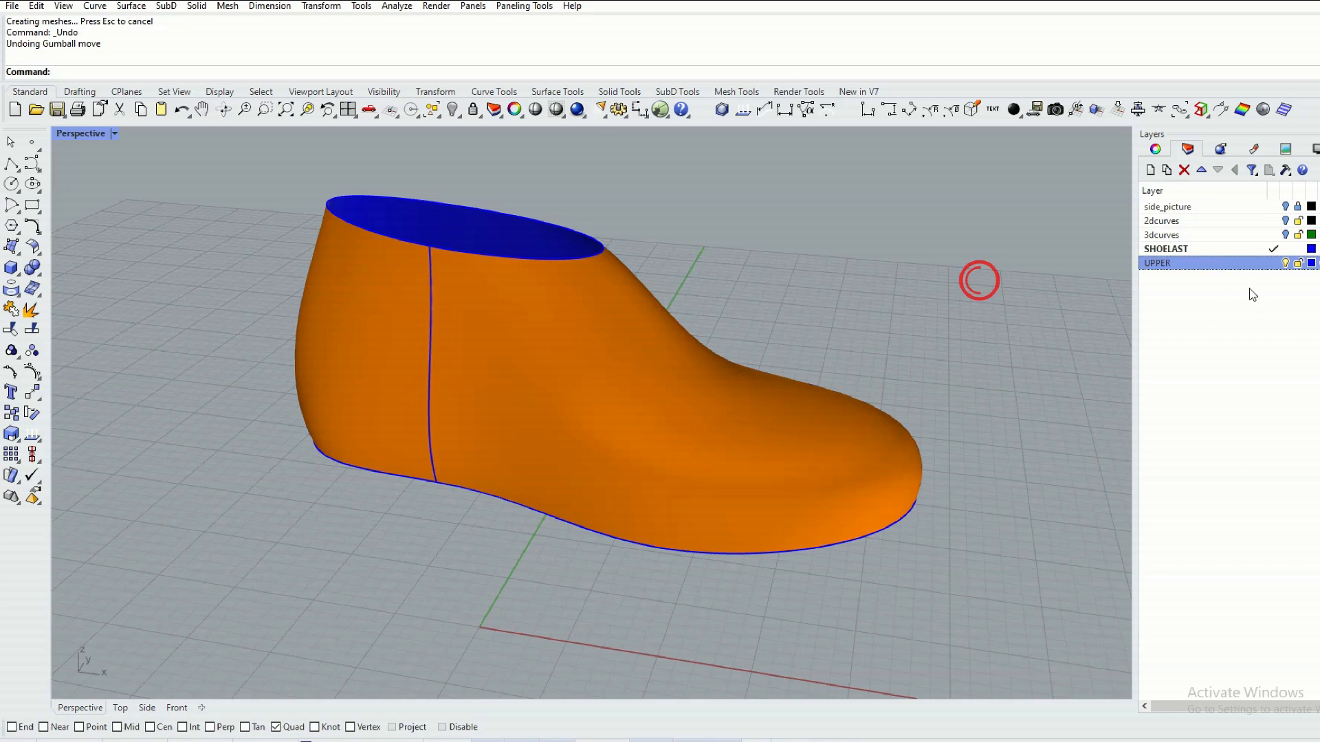
{"action": "left_click", "coordinate": [1273, 264]}
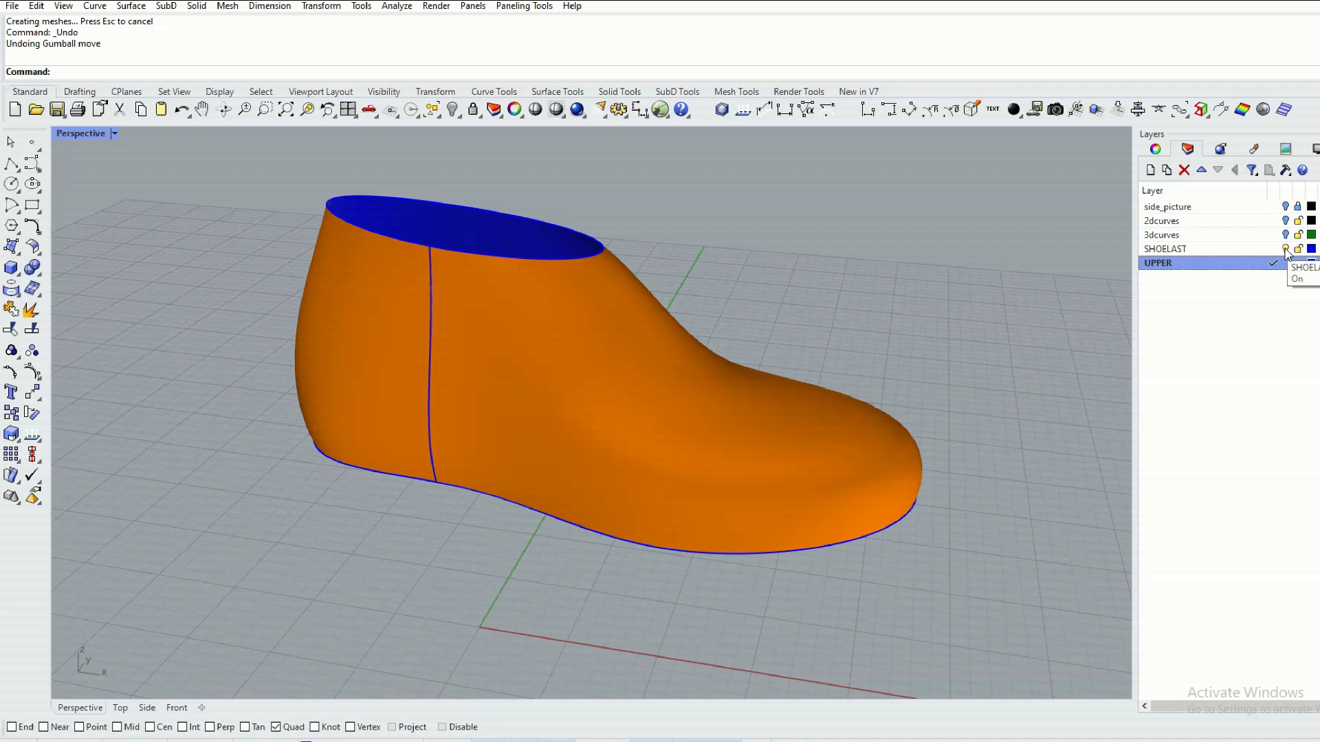
{"action": "left_click", "coordinate": [1284, 248]}
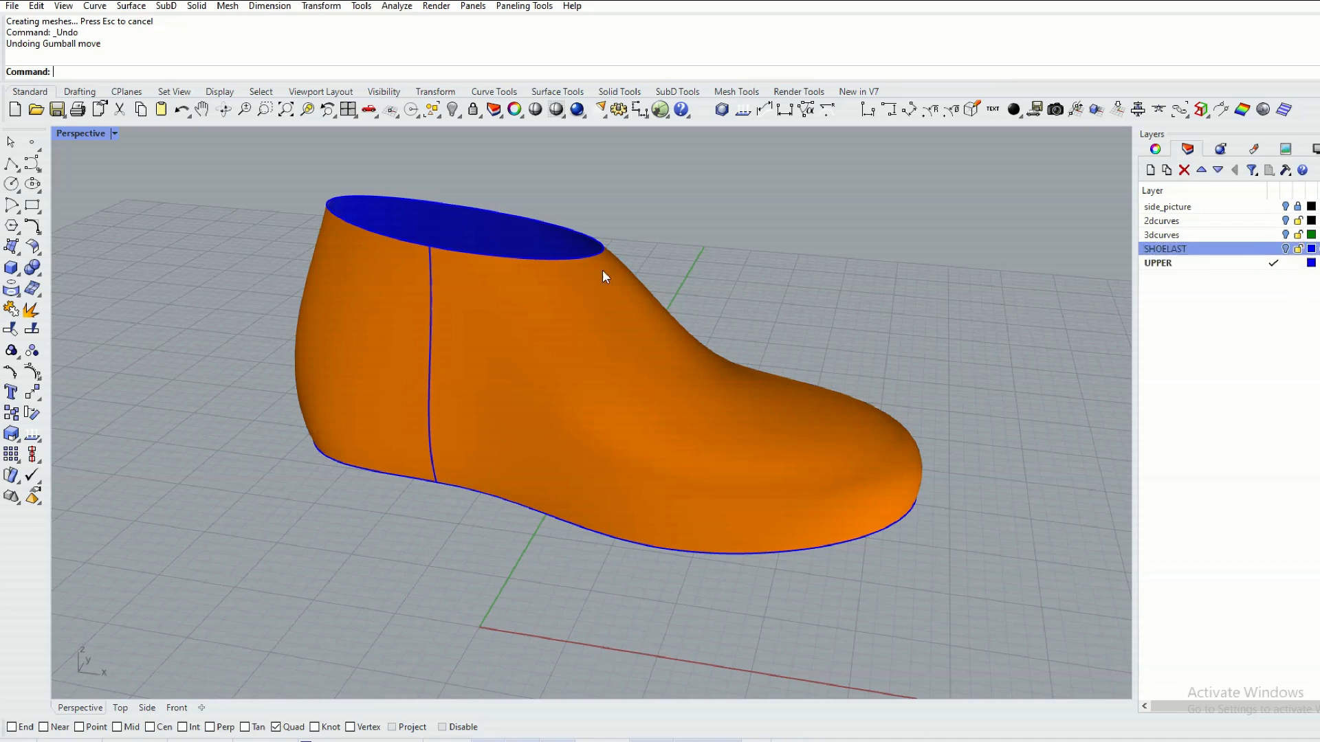
Move the seam of the closed upper surface with SrfSeam to the quadrant point at the back of the heel.
{"action": "right_click_drag", "start_coordinate": [588, 288], "coordinate": [633, 286]}
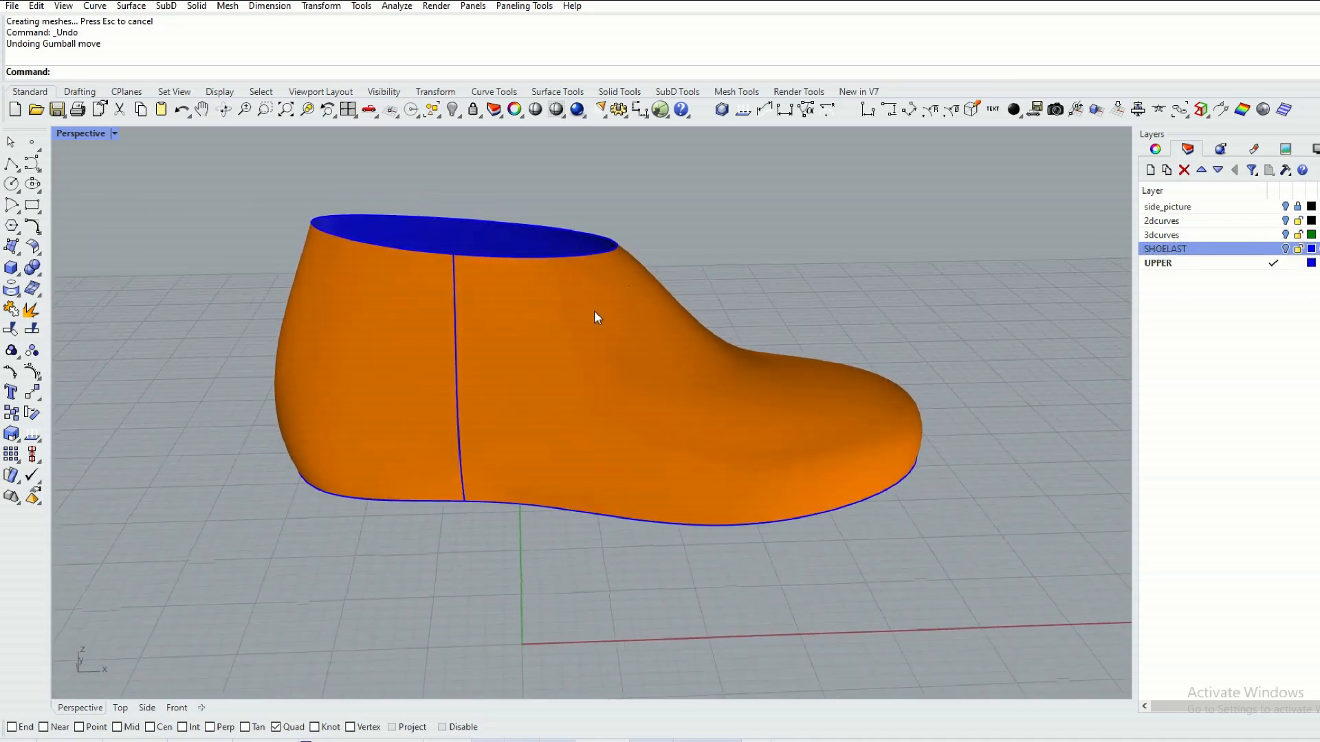
{"action": "right_click_drag", "start_coordinate": [455, 262], "coordinate": [443, 270]}
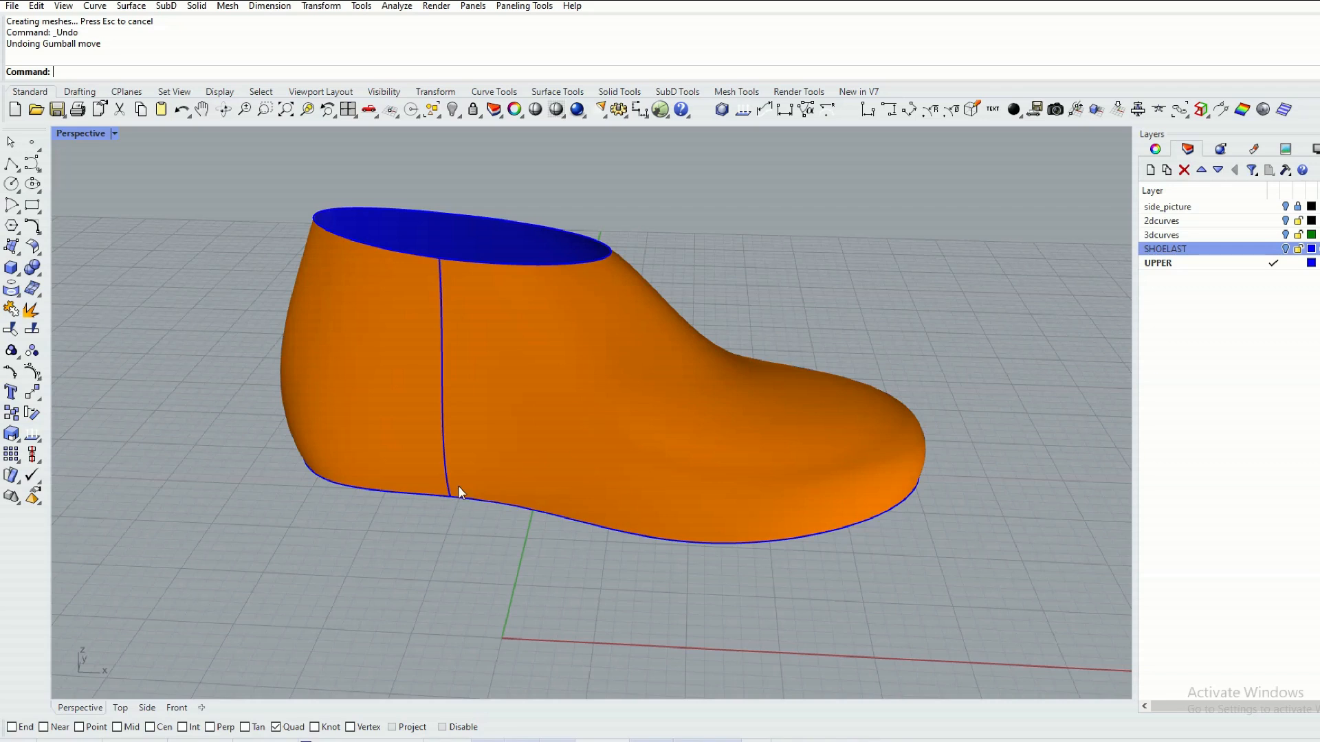
{"action": "right_click_drag", "start_coordinate": [444, 260], "coordinate": [468, 284]}
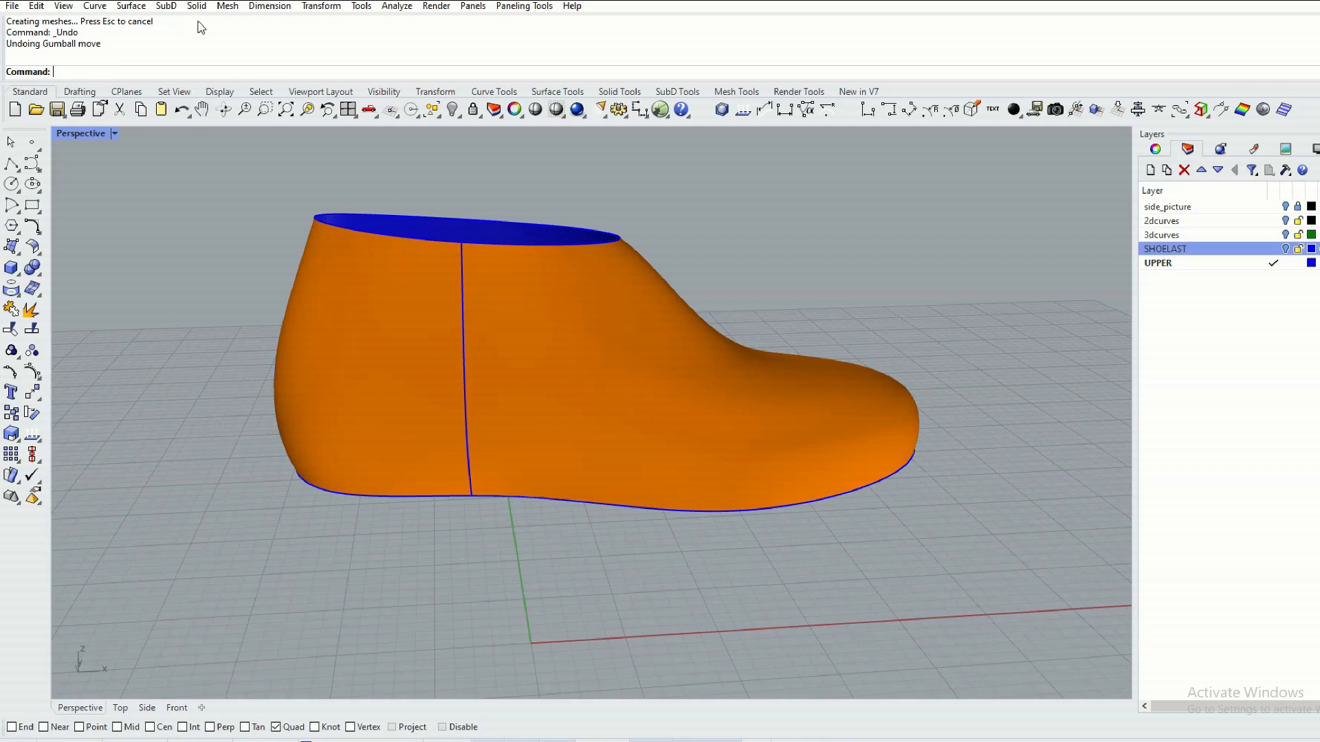
{"action": "left_click", "coordinate": [116, 71]}
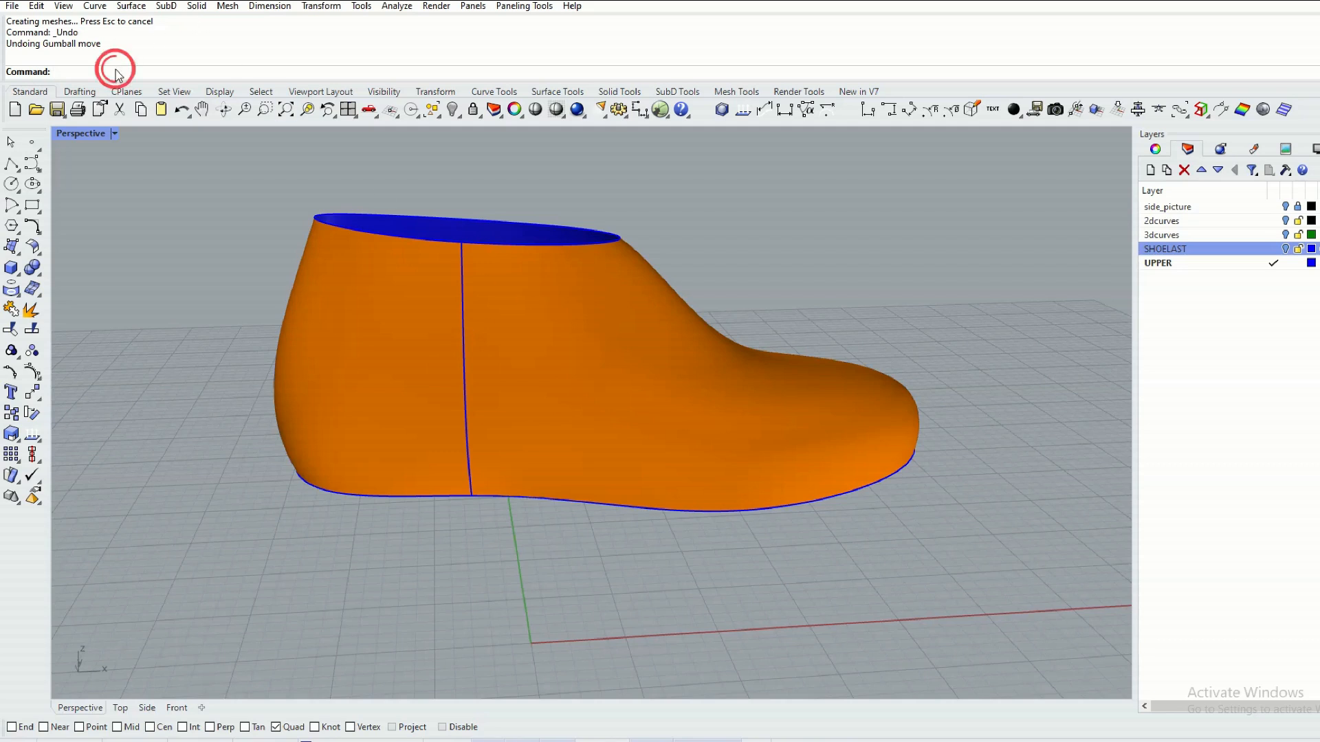
{"action": "type", "text": "seam"}
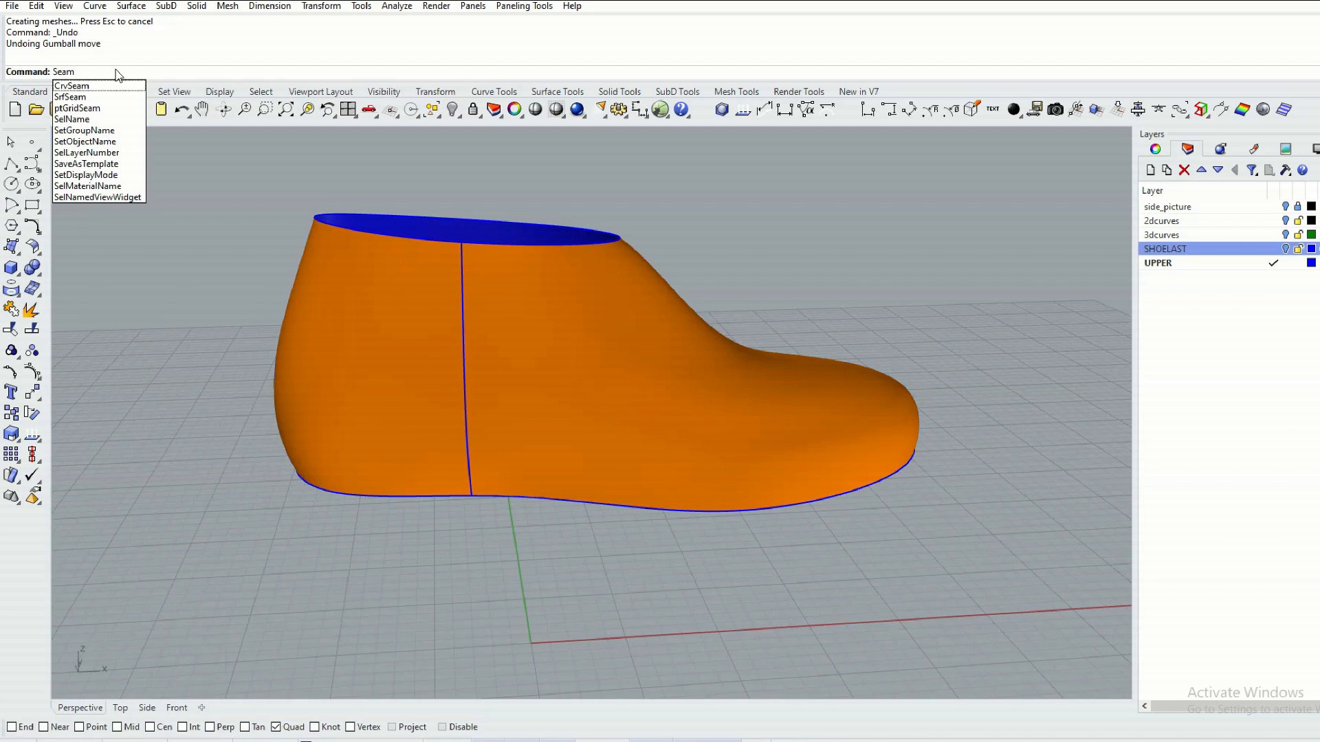
{"action": "key", "text": "Down"}
{"action": "key", "text": "Down"}
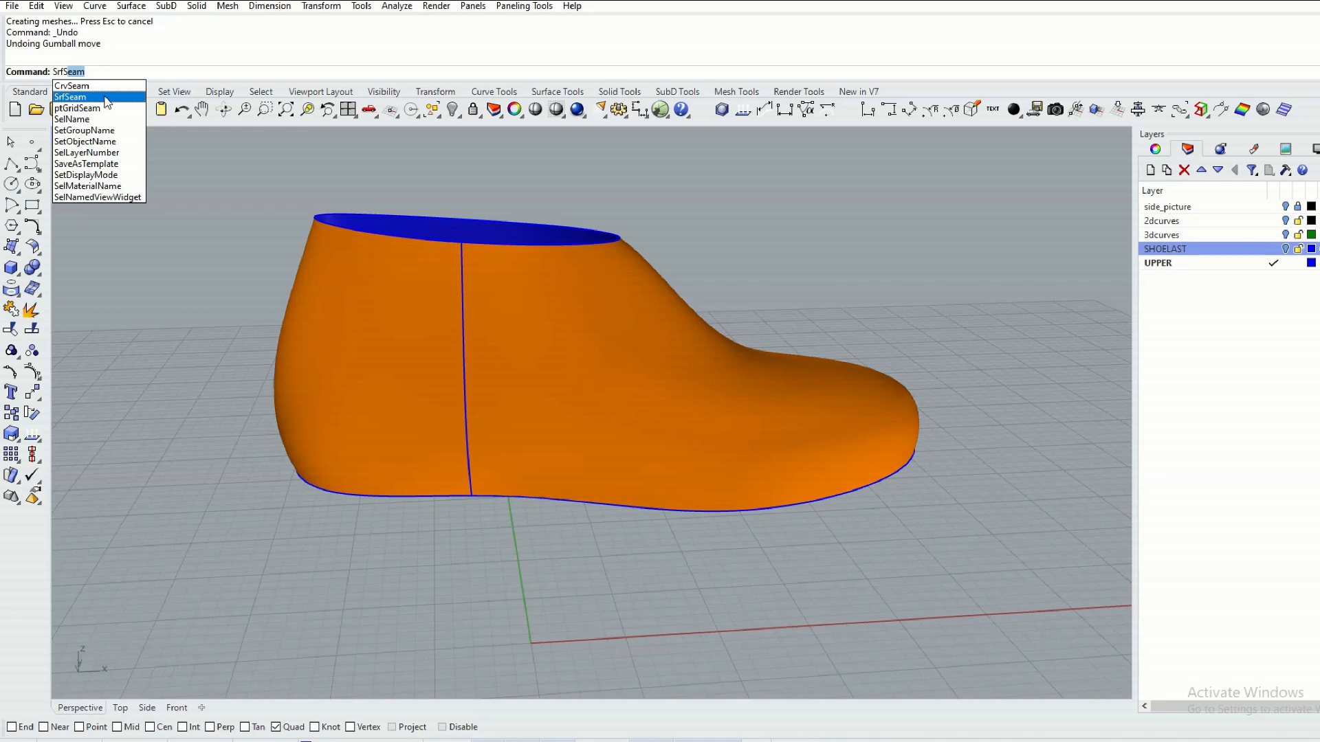
{"action": "left_click", "coordinate": [105, 97]}
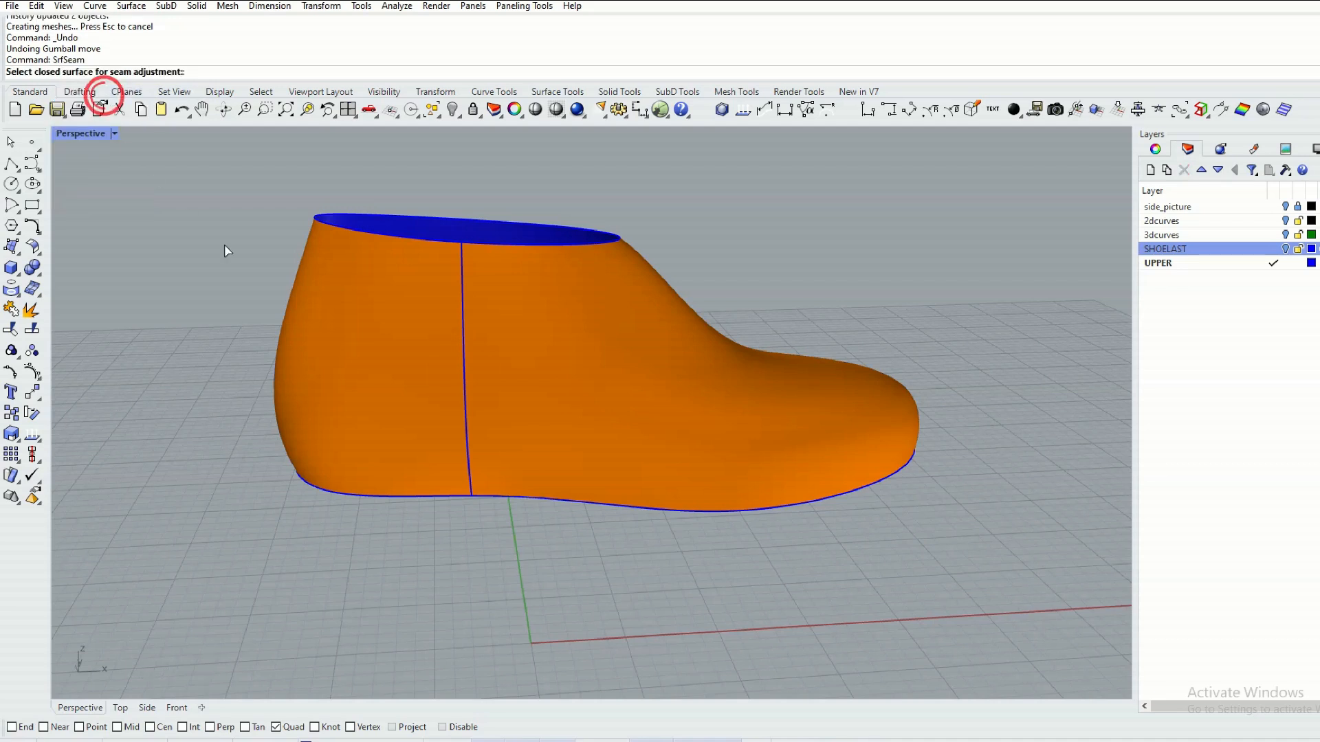
{"action": "left_click", "coordinate": [530, 305]}
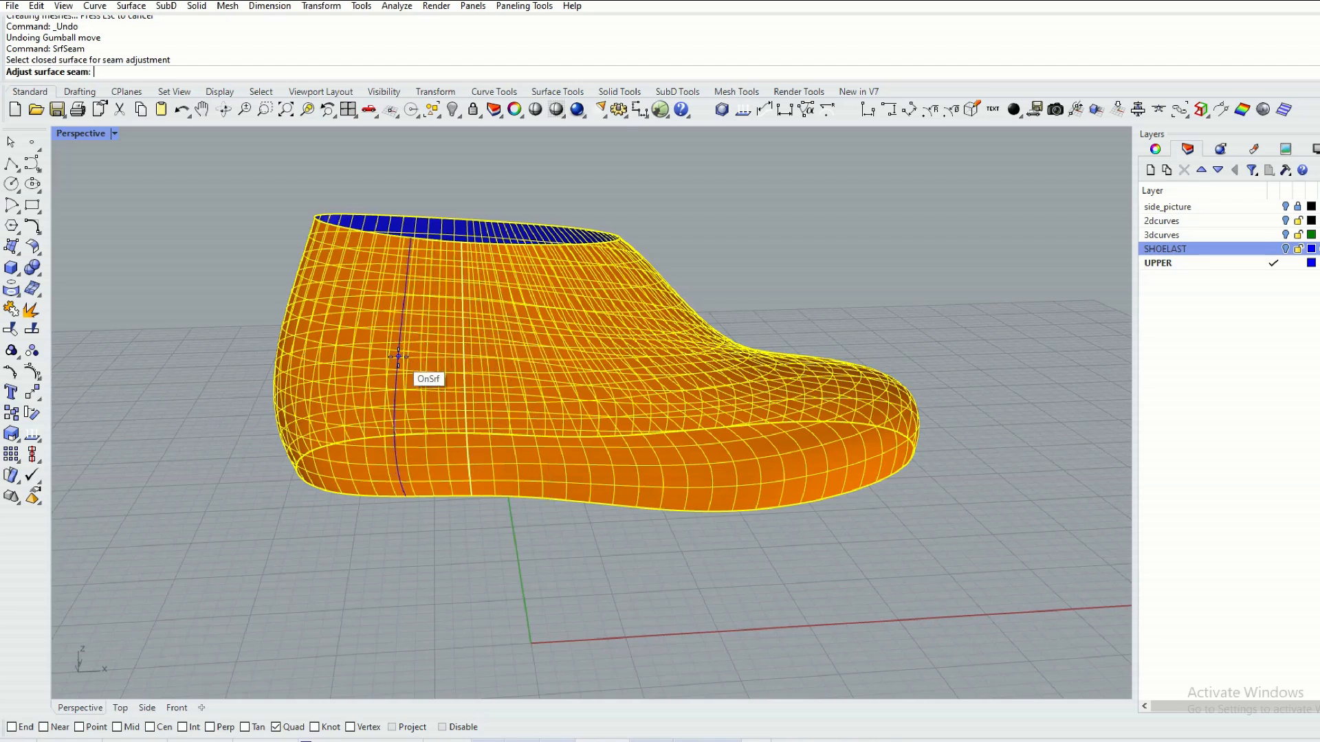
{"action": "left_click", "coordinate": [120, 708]}
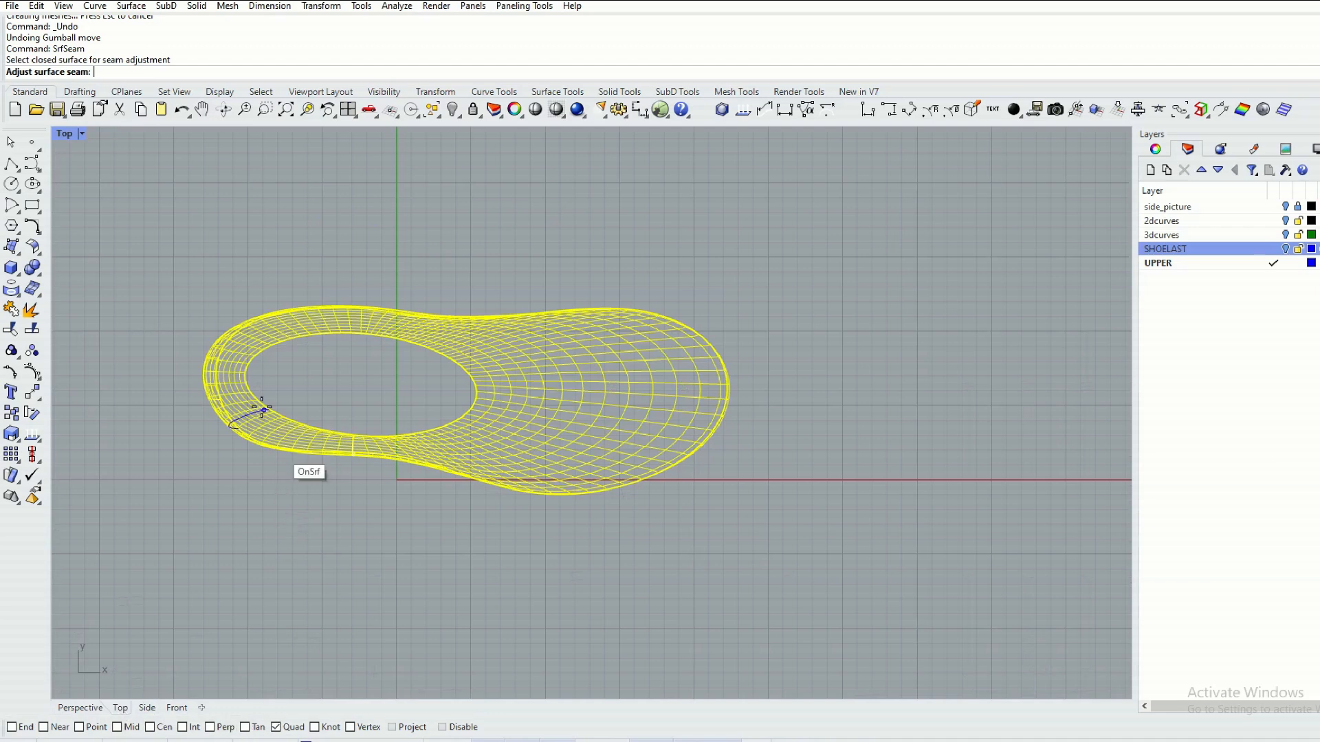
{"action": "left_click", "coordinate": [246, 375]}
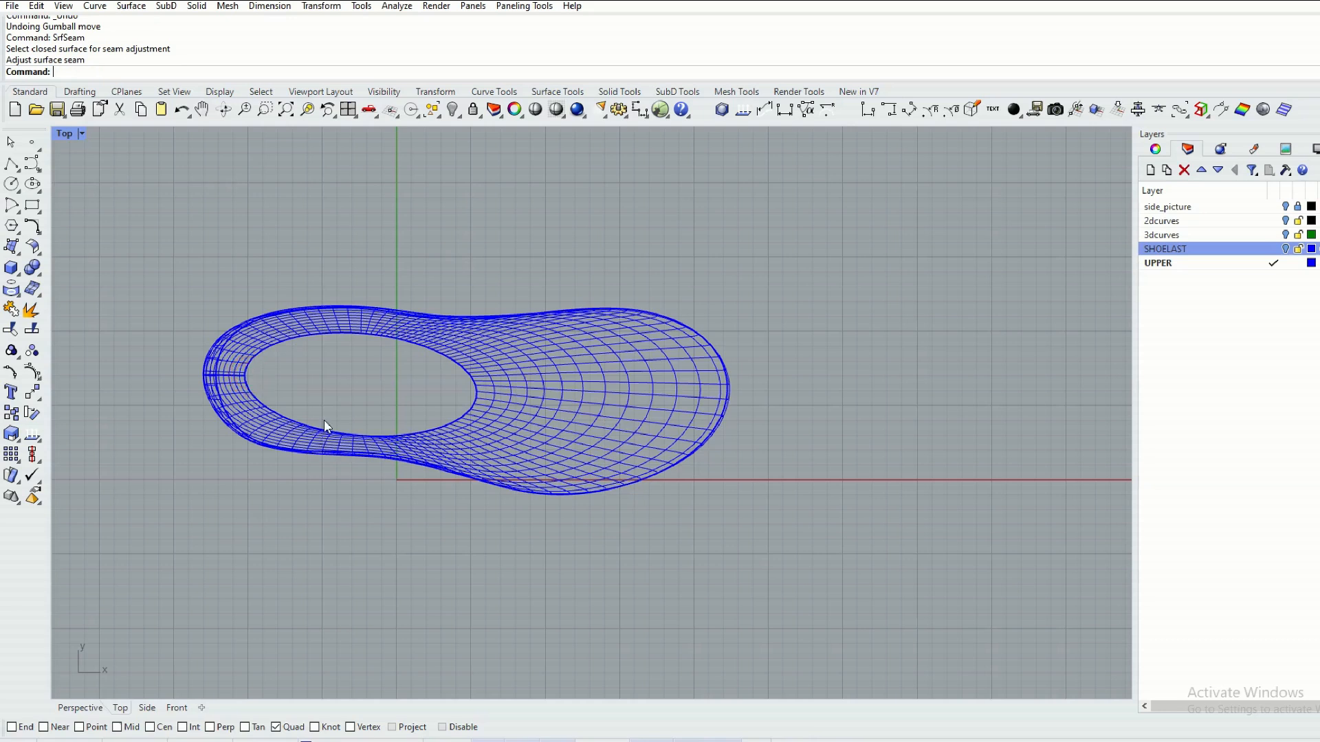
{"action": "left_click", "coordinate": [91, 703]}
{"action": "mouse_move", "coordinate": [341, 435]}
{"action": "right_mouse_down"}
{"action": "mouse_move", "coordinate": [552, 424]}
{"action": "mouse_move", "coordinate": [271, 448]}
{"action": "right_mouse_up"}
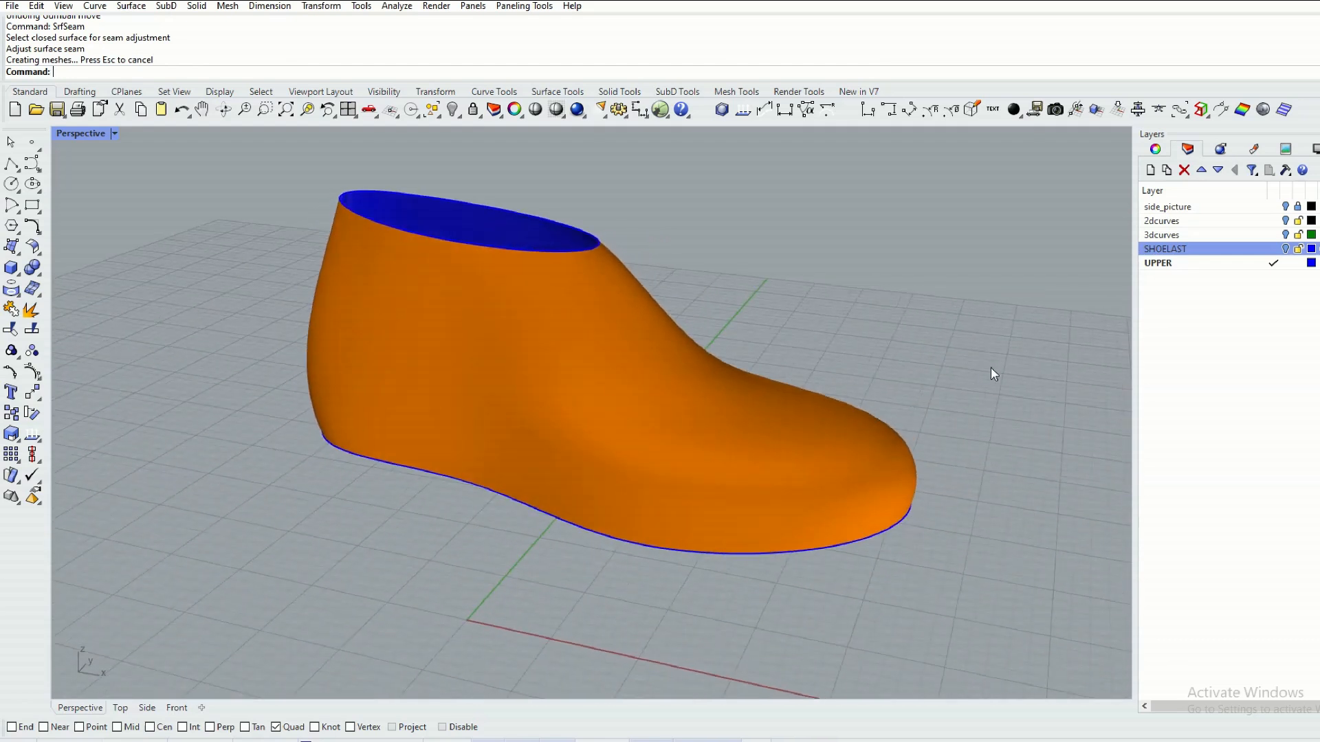
Turn on the 2dcurves layer and project the middle topline curve onto the upper surface in the Side view, keeping the input curve.
{"action": "left_click", "coordinate": [1285, 221]}
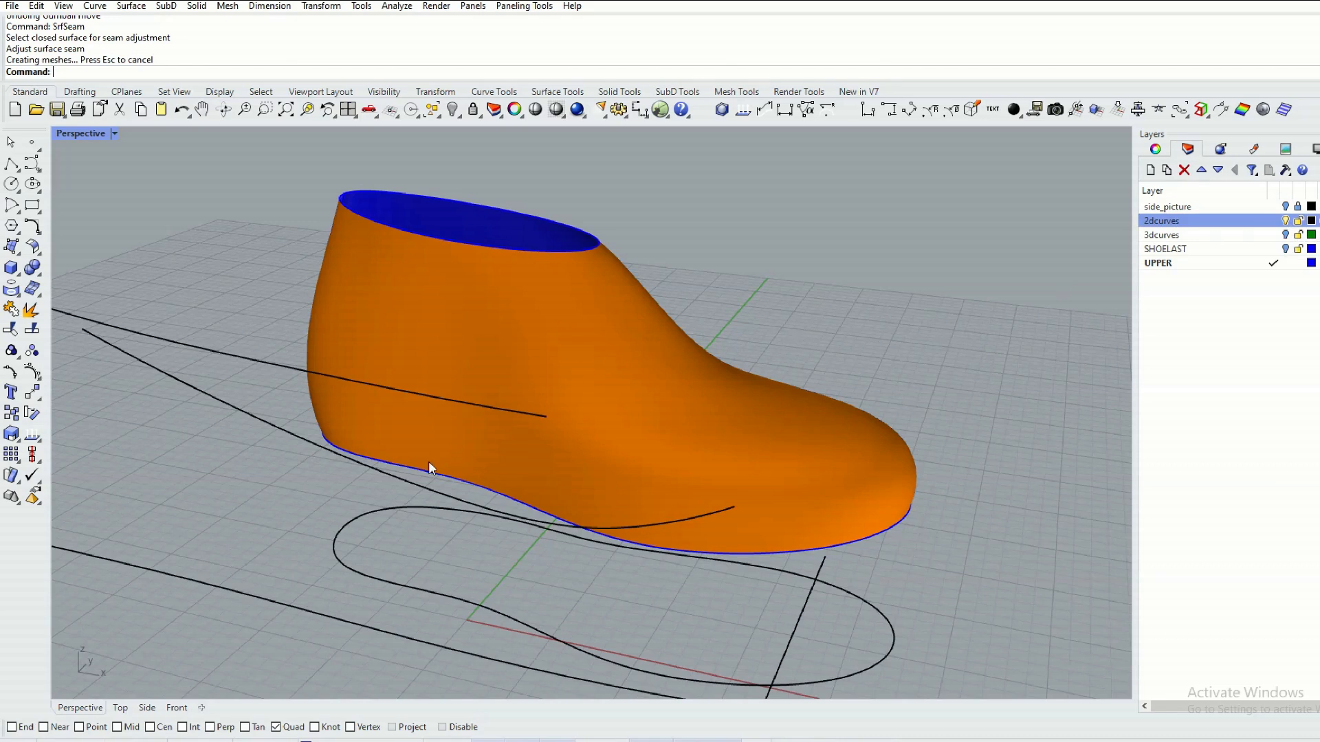
{"action": "left_click", "coordinate": [147, 708]}
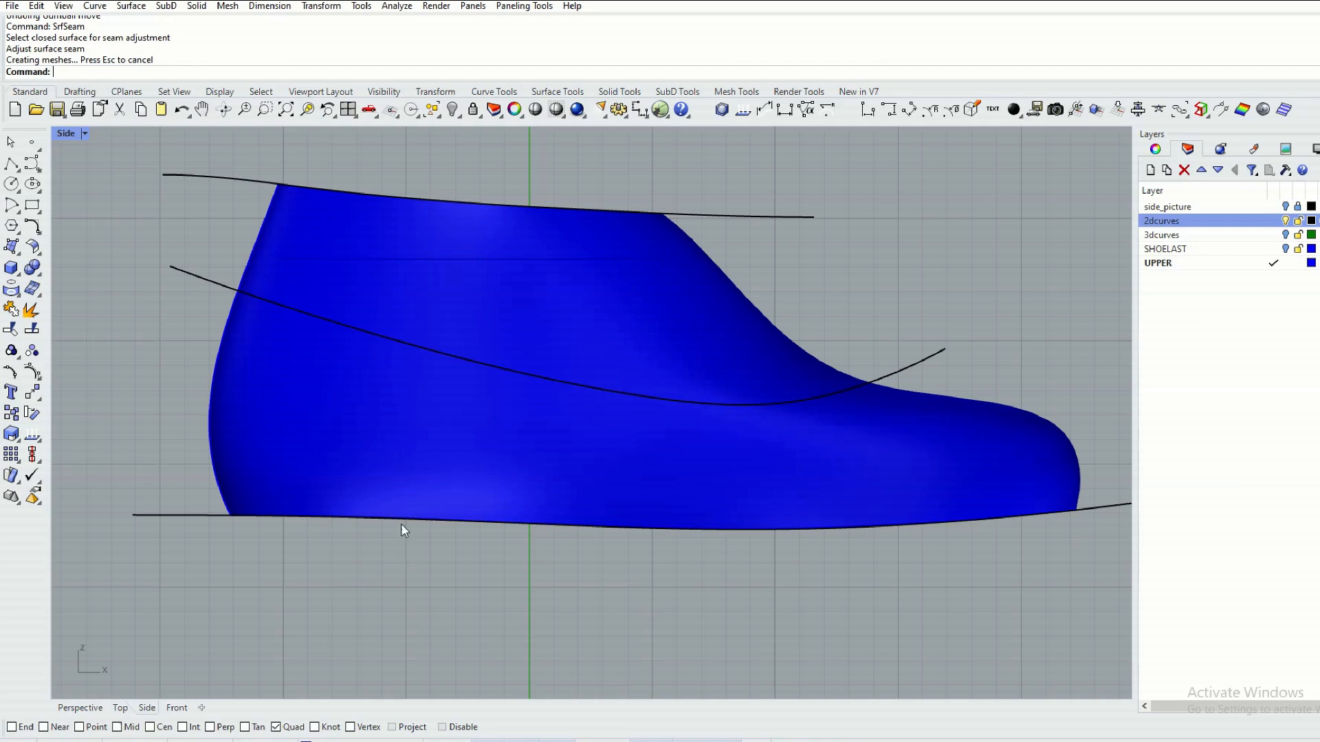
{"action": "left_click", "coordinate": [190, 275]}
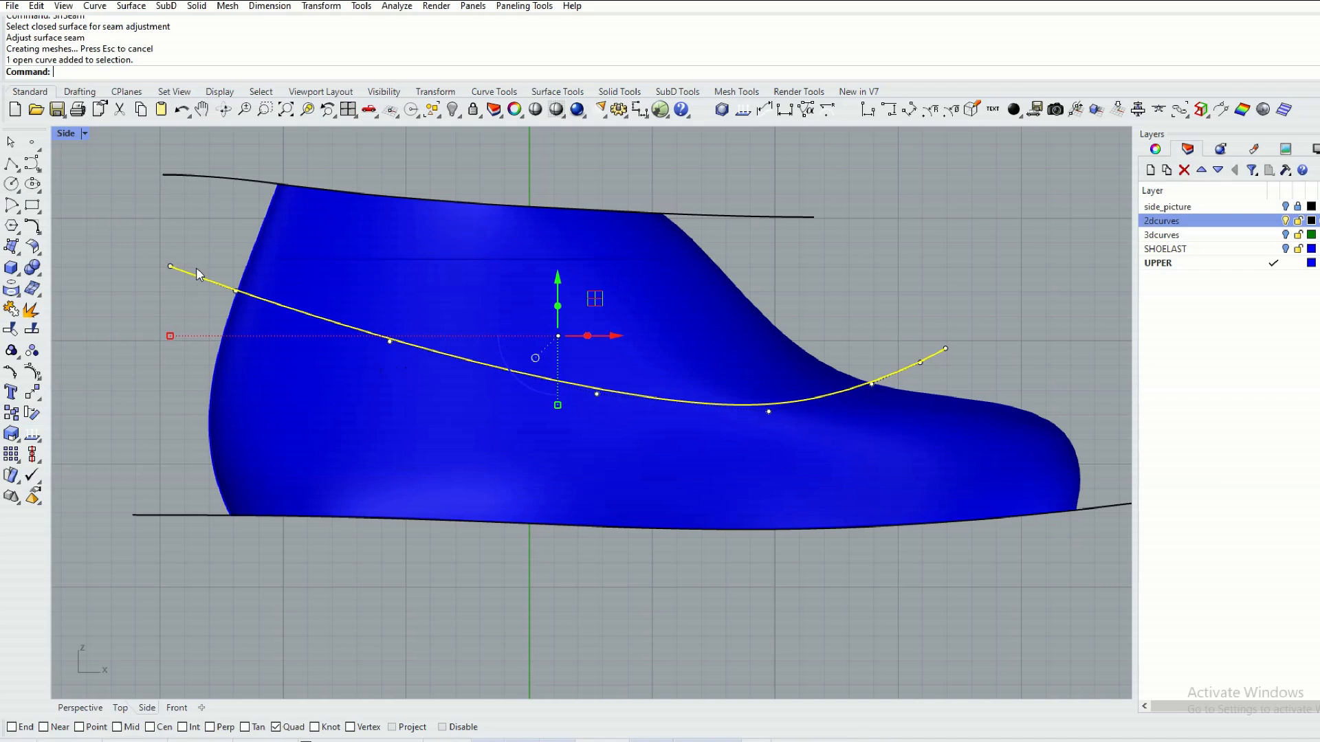
{"action": "left_click", "coordinate": [11, 290]}
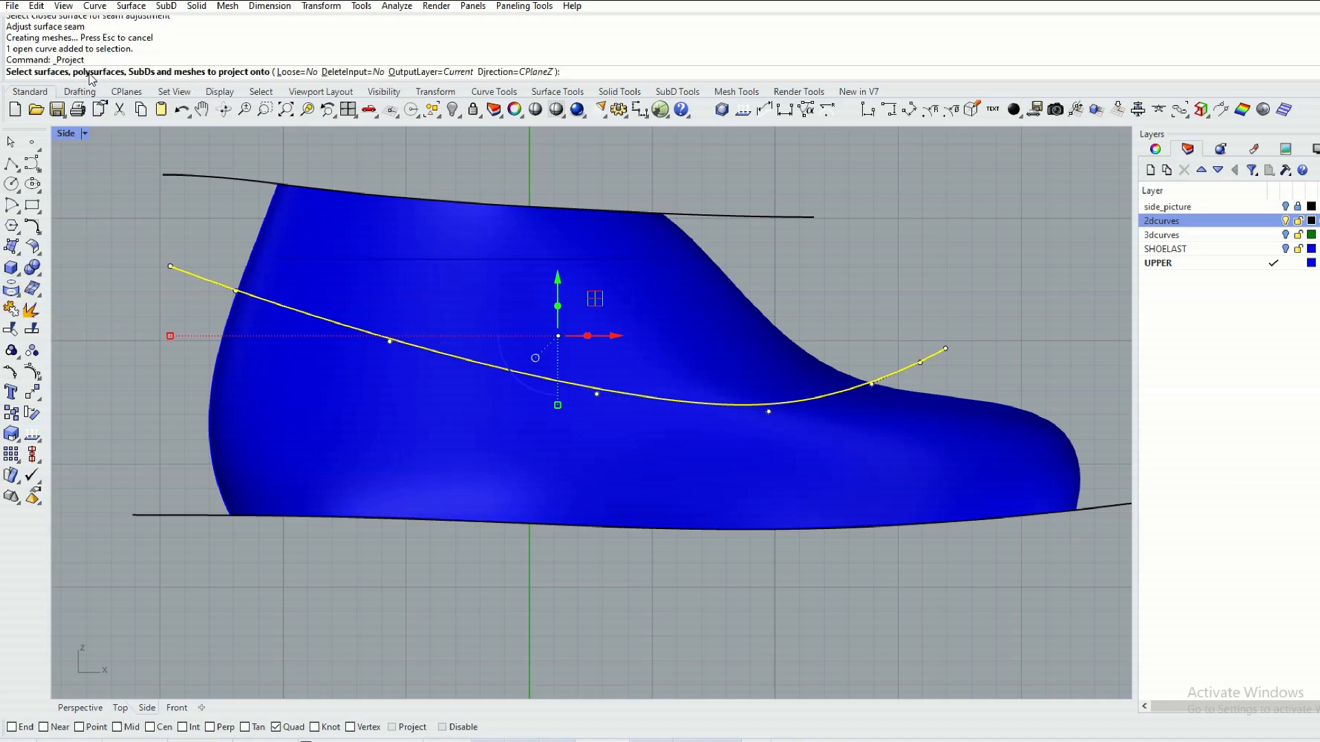
{"action": "left_click", "coordinate": [303, 286]}
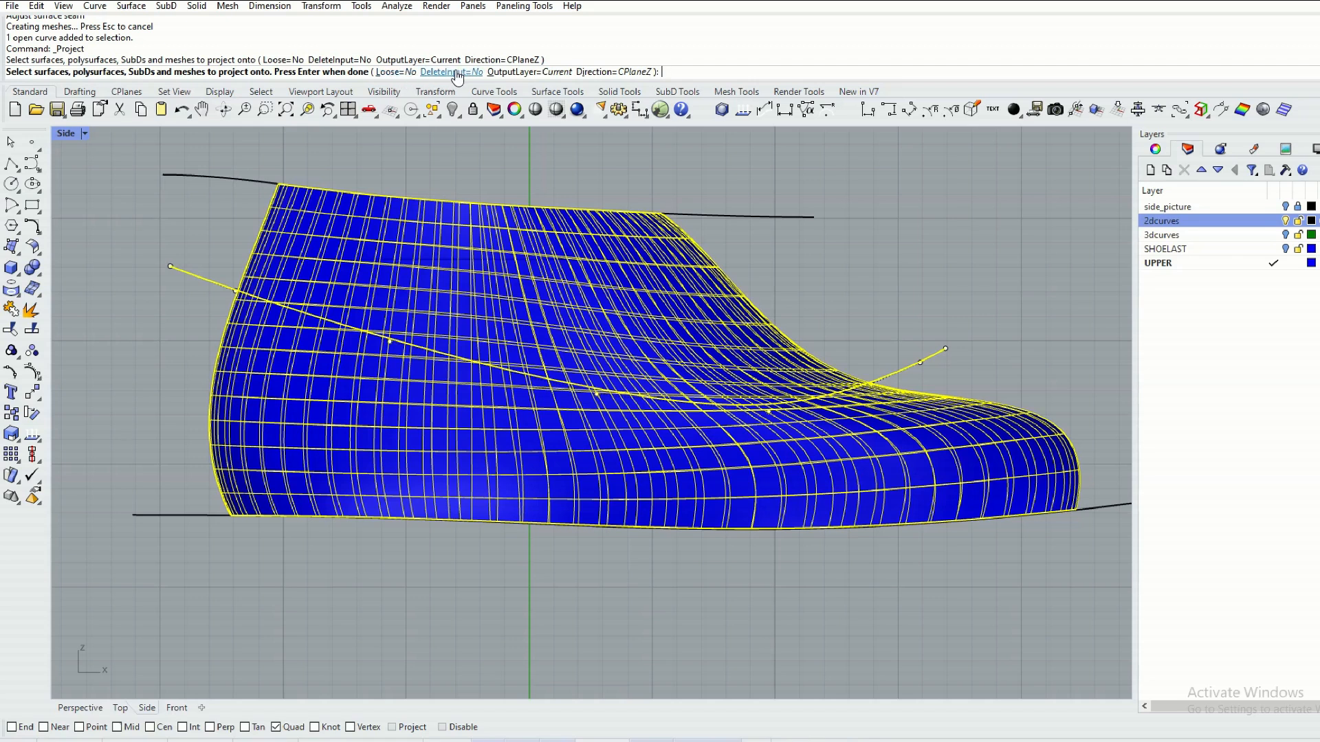
{"action": "right_click", "coordinate": [159, 209]}
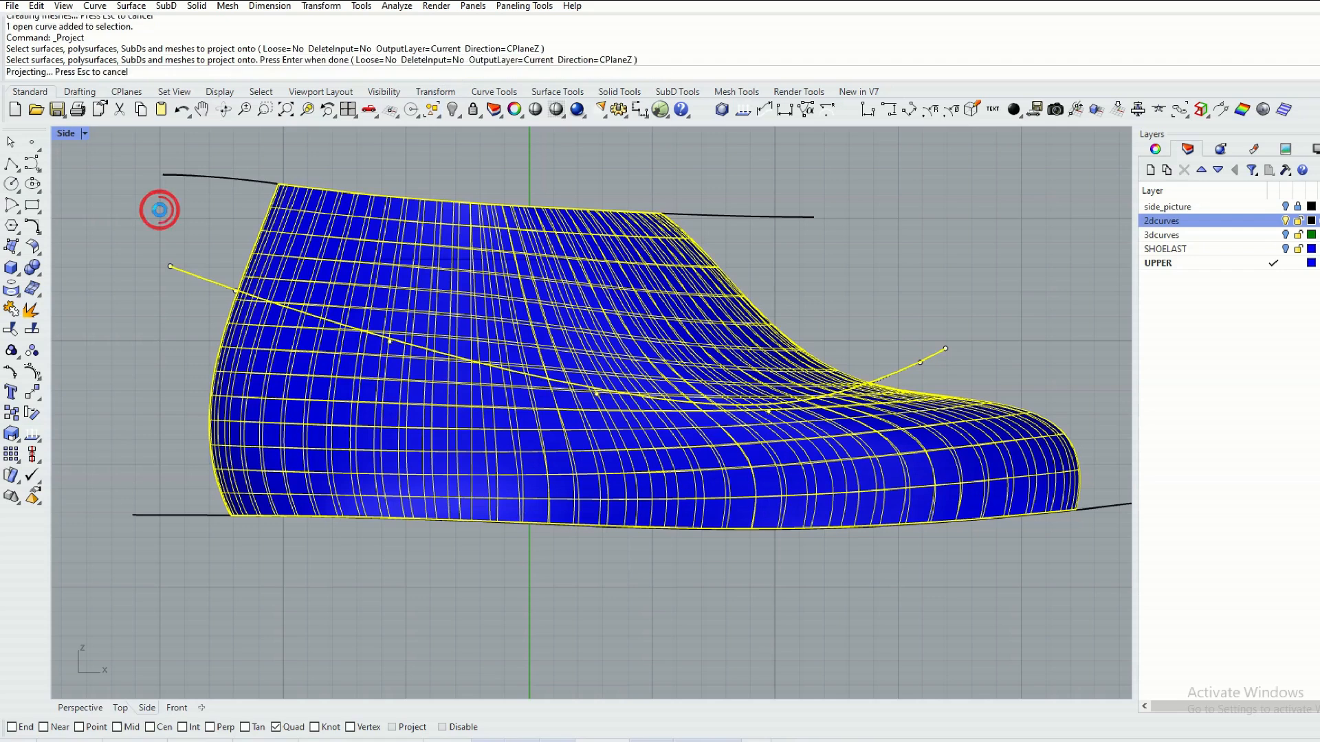
Trim away the part of the upper surface above the projected topline curve and hide the 2dcurves layer.
{"action": "left_click", "coordinate": [80, 707]}
{"action": "mouse_move", "coordinate": [494, 473]}
{"action": "right_mouse_down"}
{"action": "mouse_move", "coordinate": [332, 480]}
{"action": "mouse_move", "coordinate": [250, 460]}
{"action": "mouse_move", "coordinate": [316, 474]}
{"action": "mouse_move", "coordinate": [510, 474]}
{"action": "mouse_move", "coordinate": [687, 442]}
{"action": "mouse_move", "coordinate": [639, 464]}
{"action": "mouse_move", "coordinate": [442, 476]}
{"action": "mouse_move", "coordinate": [490, 485]}
{"action": "right_mouse_up"}
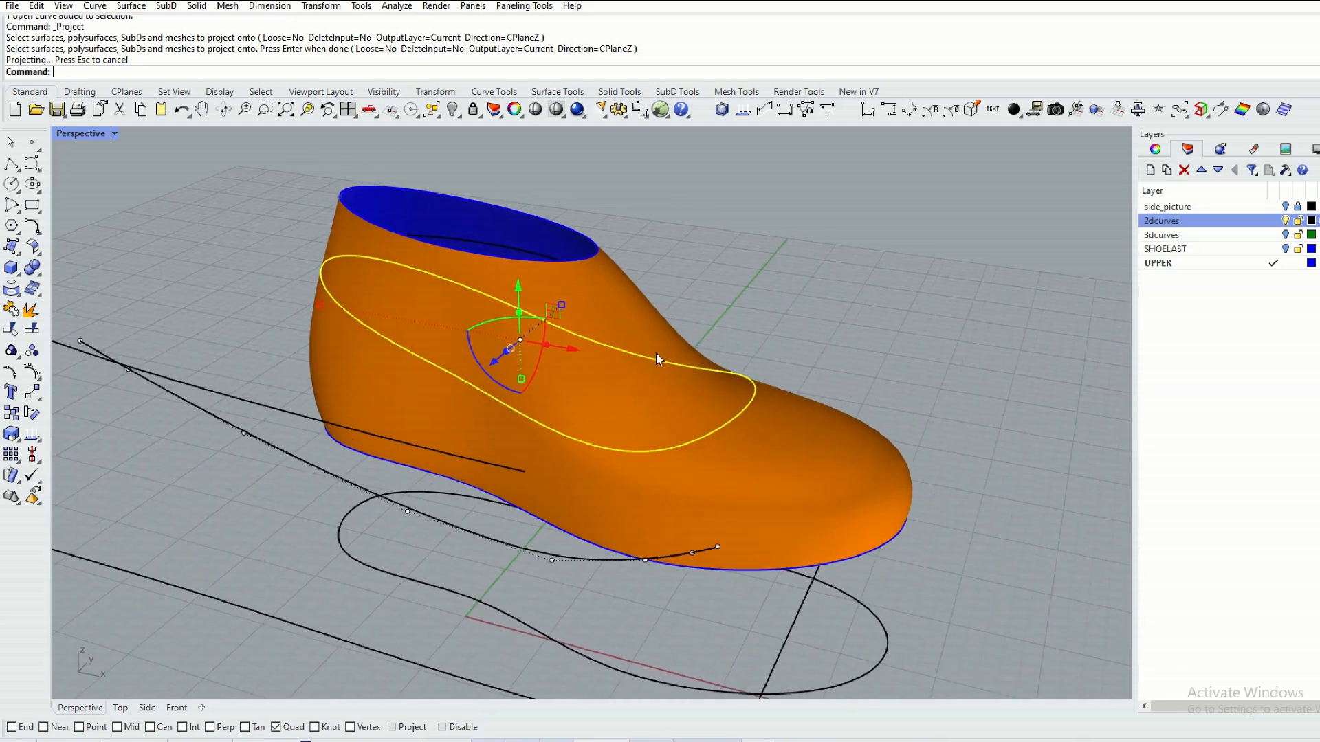
{"action": "right_click_drag", "start_coordinate": [662, 320], "coordinate": [699, 273]}
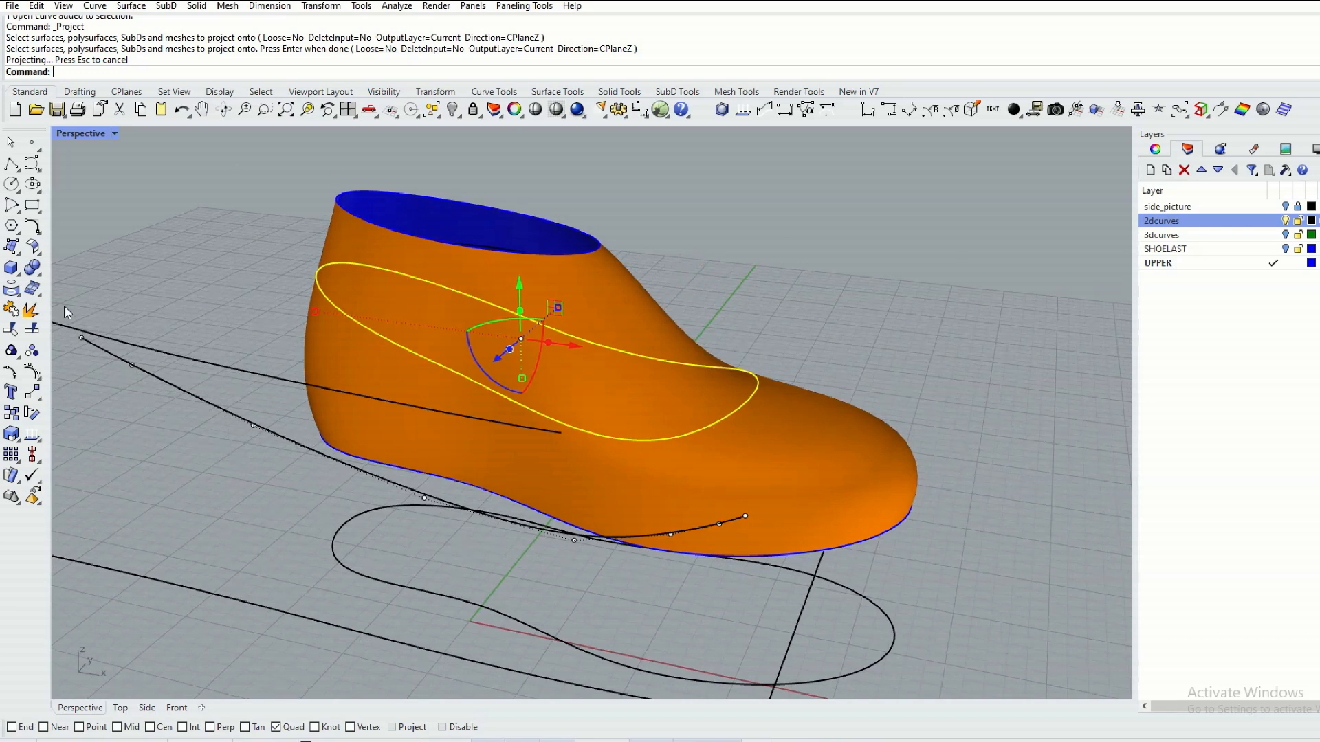
{"action": "left_click", "coordinate": [12, 328]}
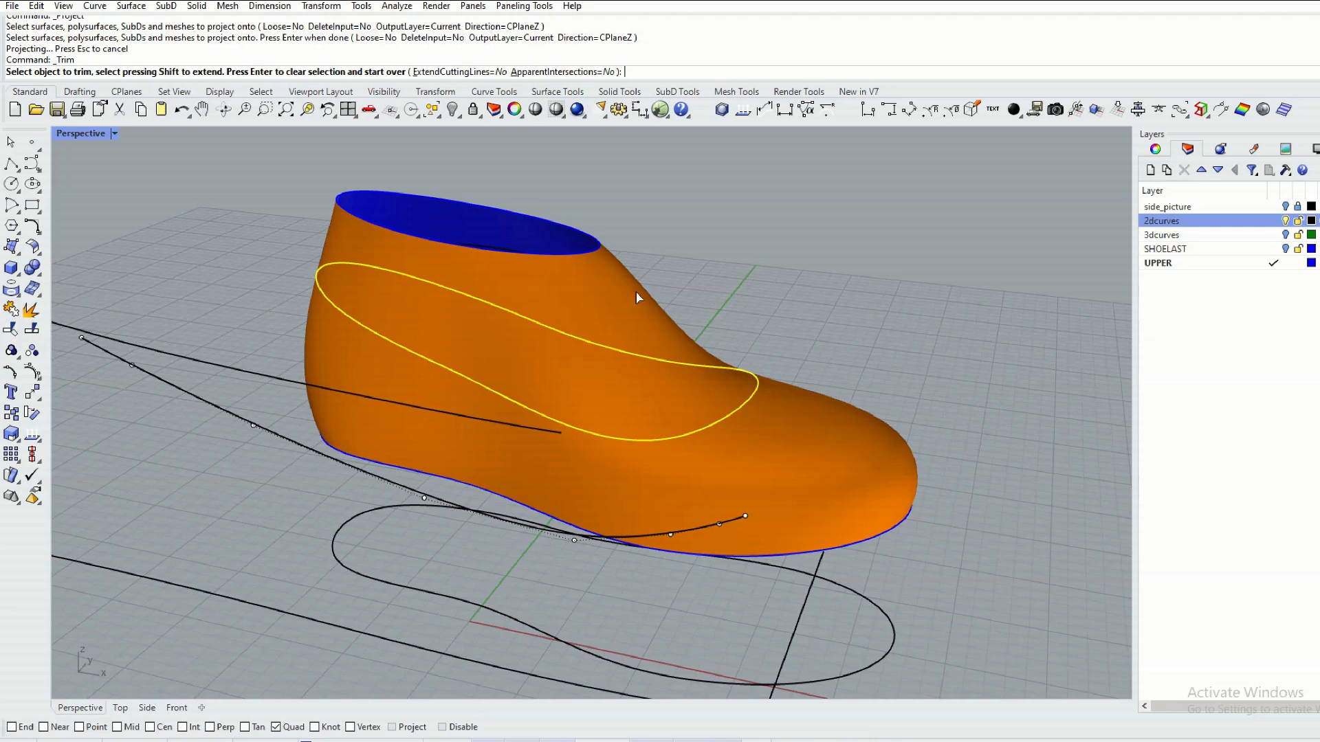
{"action": "left_click", "coordinate": [609, 296]}
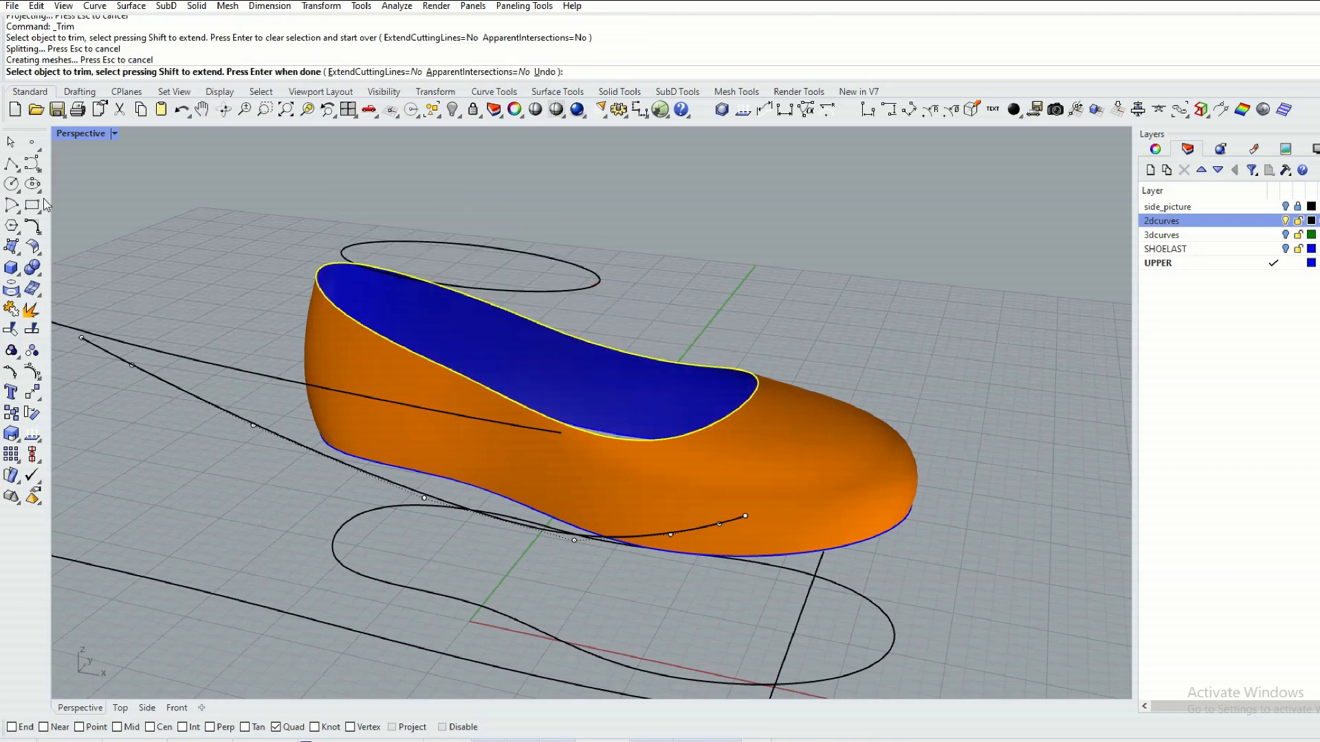
{"action": "left_click", "coordinate": [11, 143]}
{"action": "right_click_drag", "start_coordinate": [261, 233], "coordinate": [200, 278]}
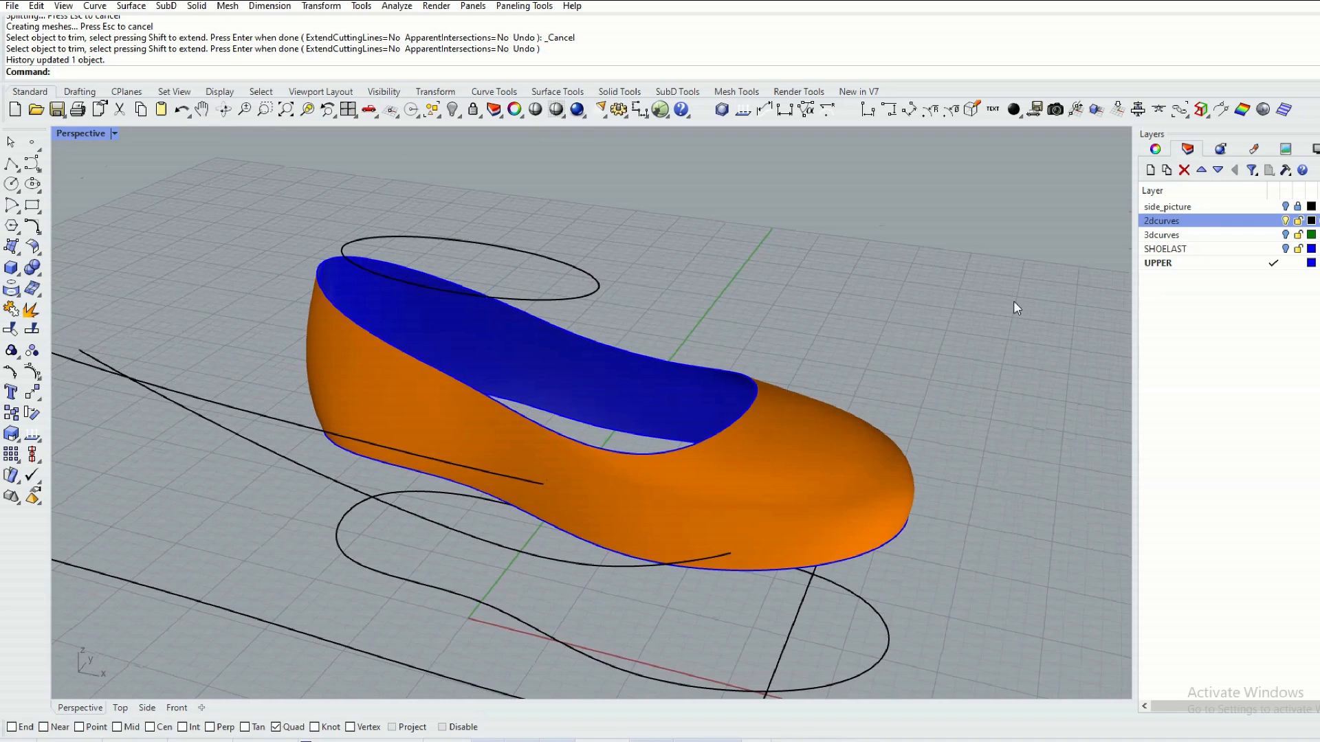
{"action": "left_click", "coordinate": [1284, 221]}
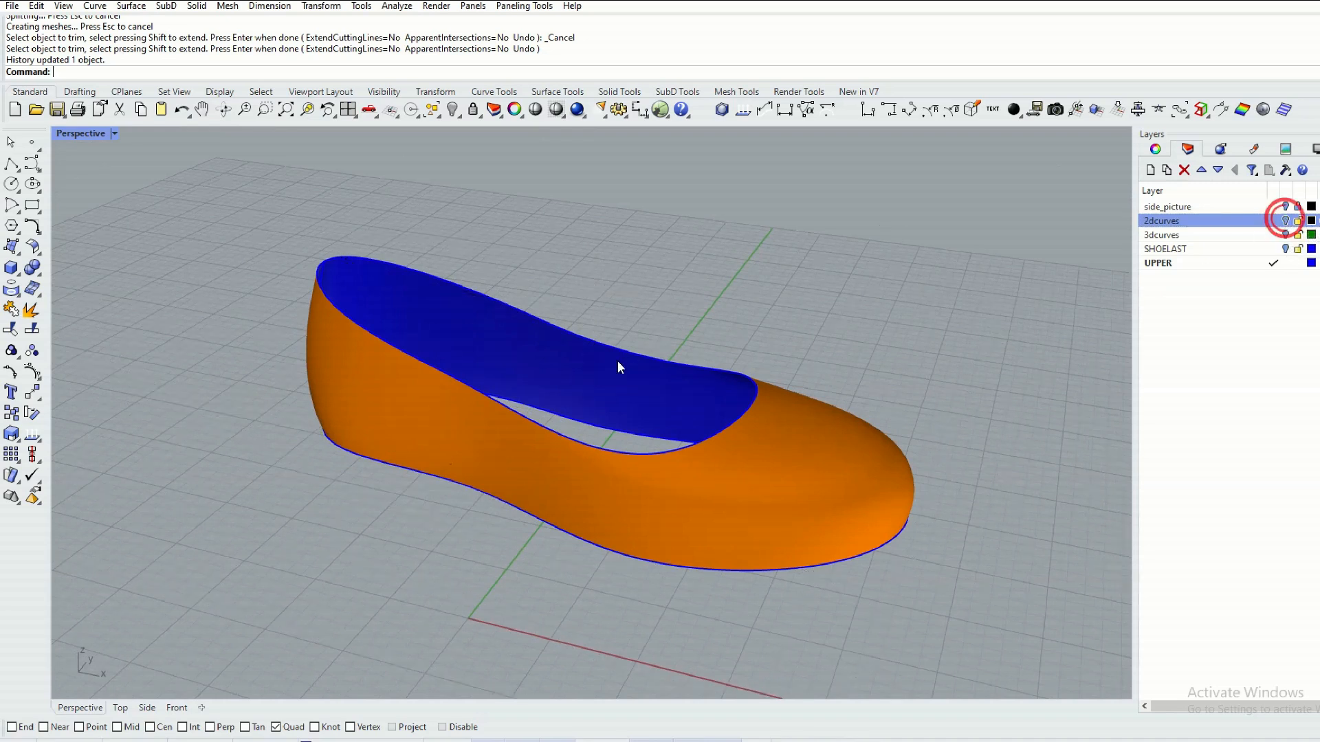
{"action": "mouse_move", "coordinate": [723, 341]}
{"action": "right_mouse_down"}
{"action": "mouse_move", "coordinate": [525, 343]}
{"action": "mouse_move", "coordinate": [589, 359]}
{"action": "mouse_move", "coordinate": [789, 346]}
{"action": "mouse_move", "coordinate": [827, 318]}
{"action": "mouse_move", "coordinate": [936, 295]}
{"action": "mouse_move", "coordinate": [722, 345]}
{"action": "right_mouse_up"}
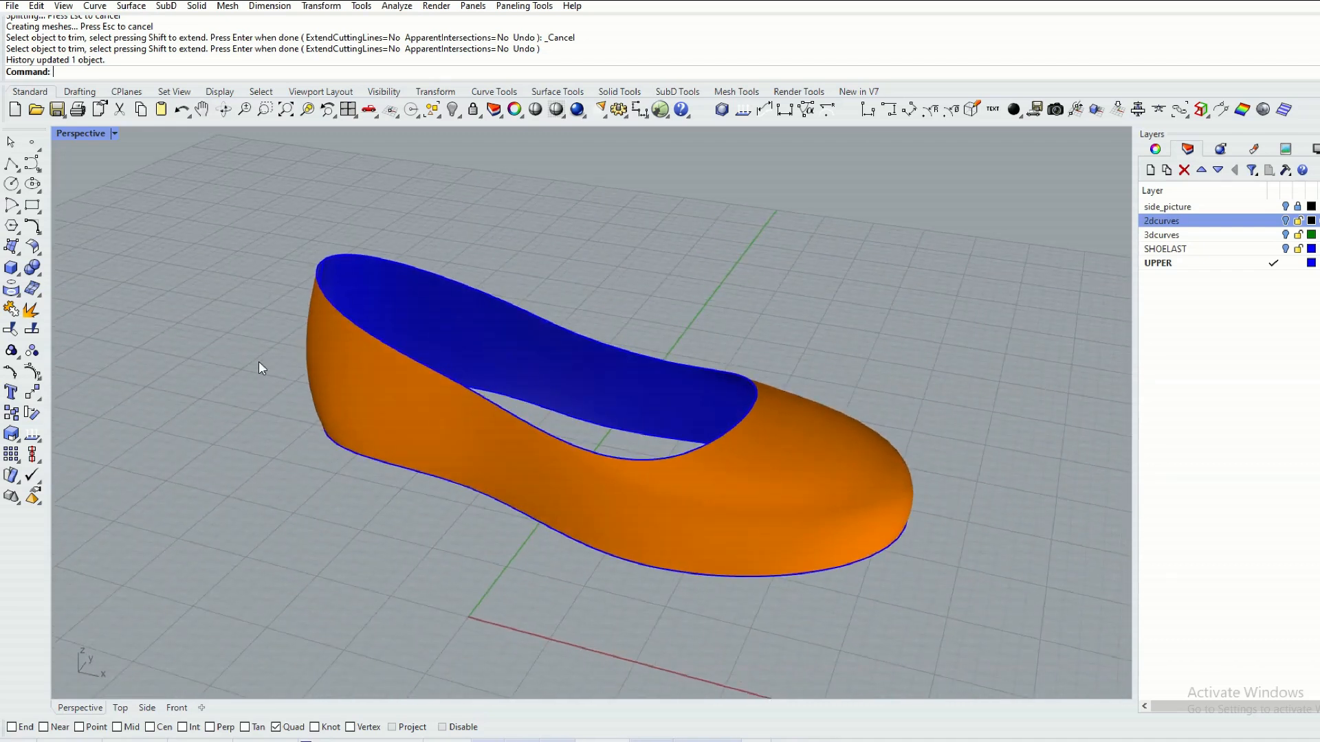
Flatten the trimmed upper with Unroll Surface UV, using Explode=No and the Natural linear direction, without including any curves.
{"action": "left_click", "coordinate": [132, 7]}
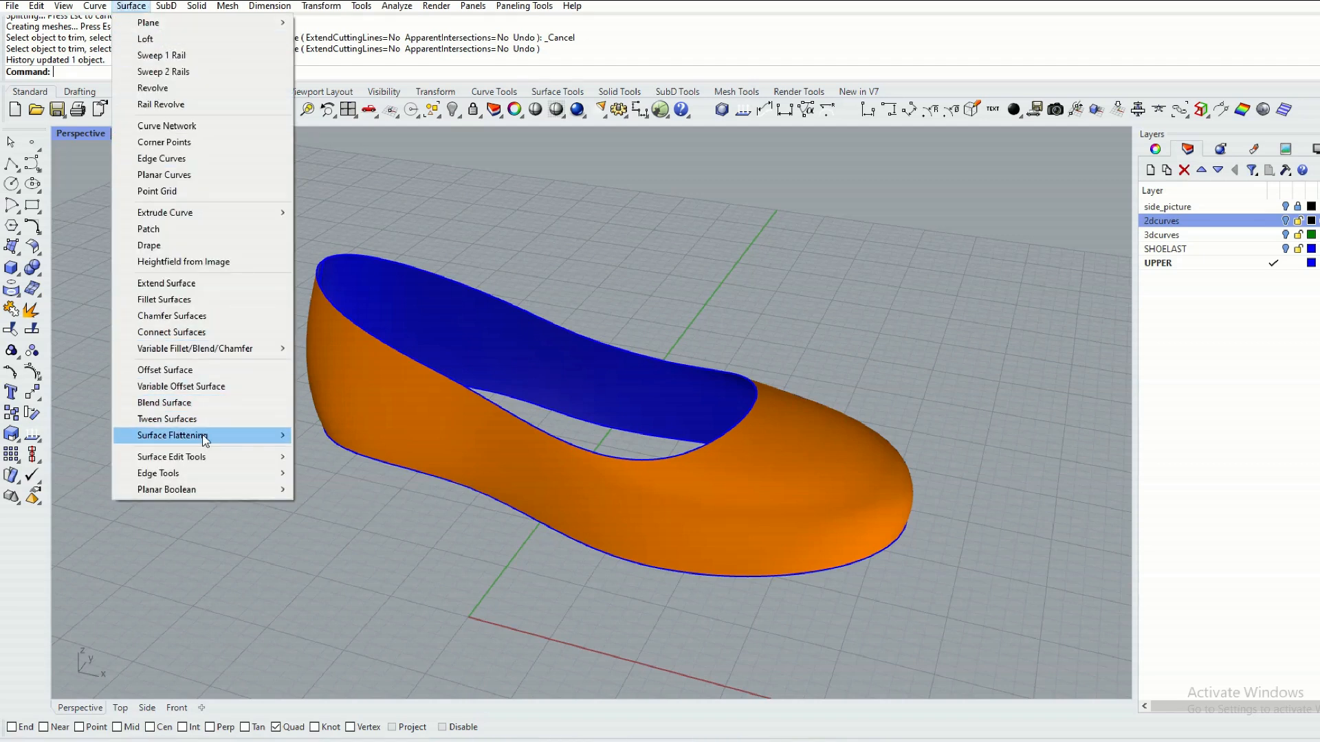
{"action": "mouse_move", "coordinate": [205, 441]}
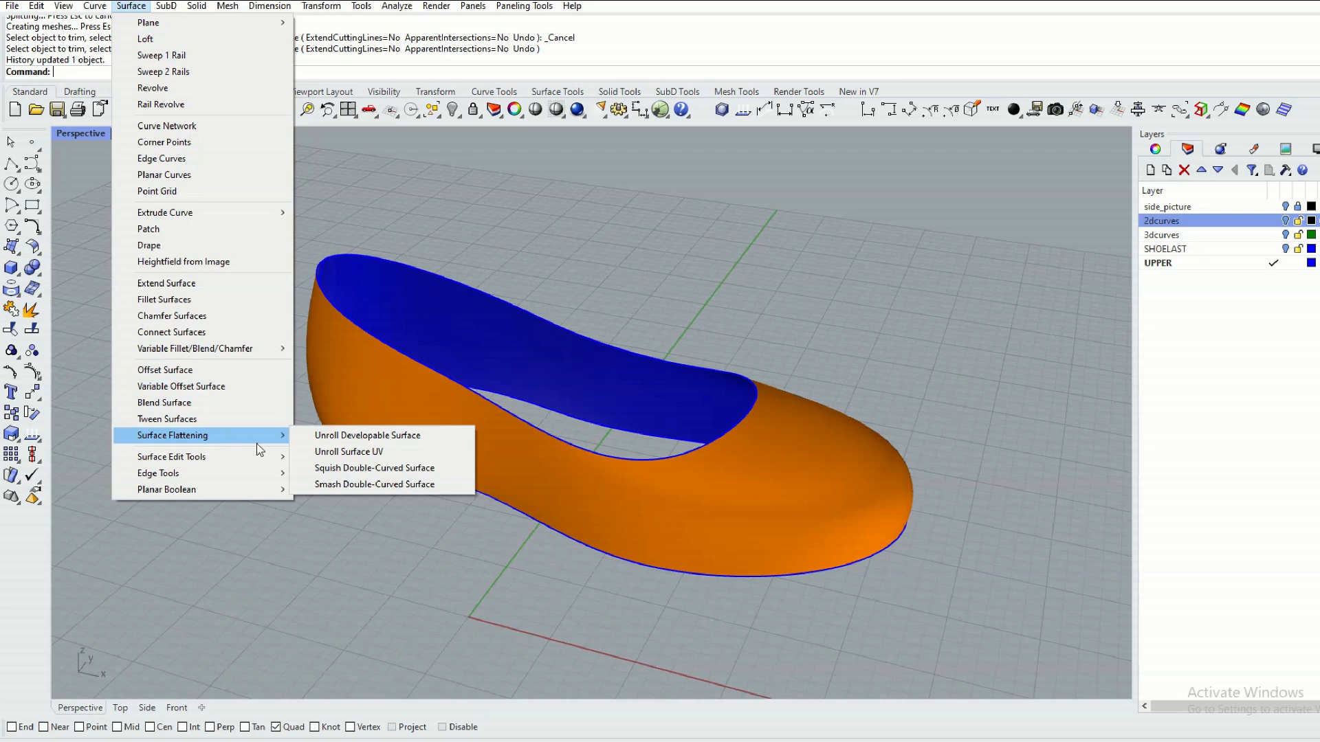
{"action": "left_click", "coordinate": [375, 454]}
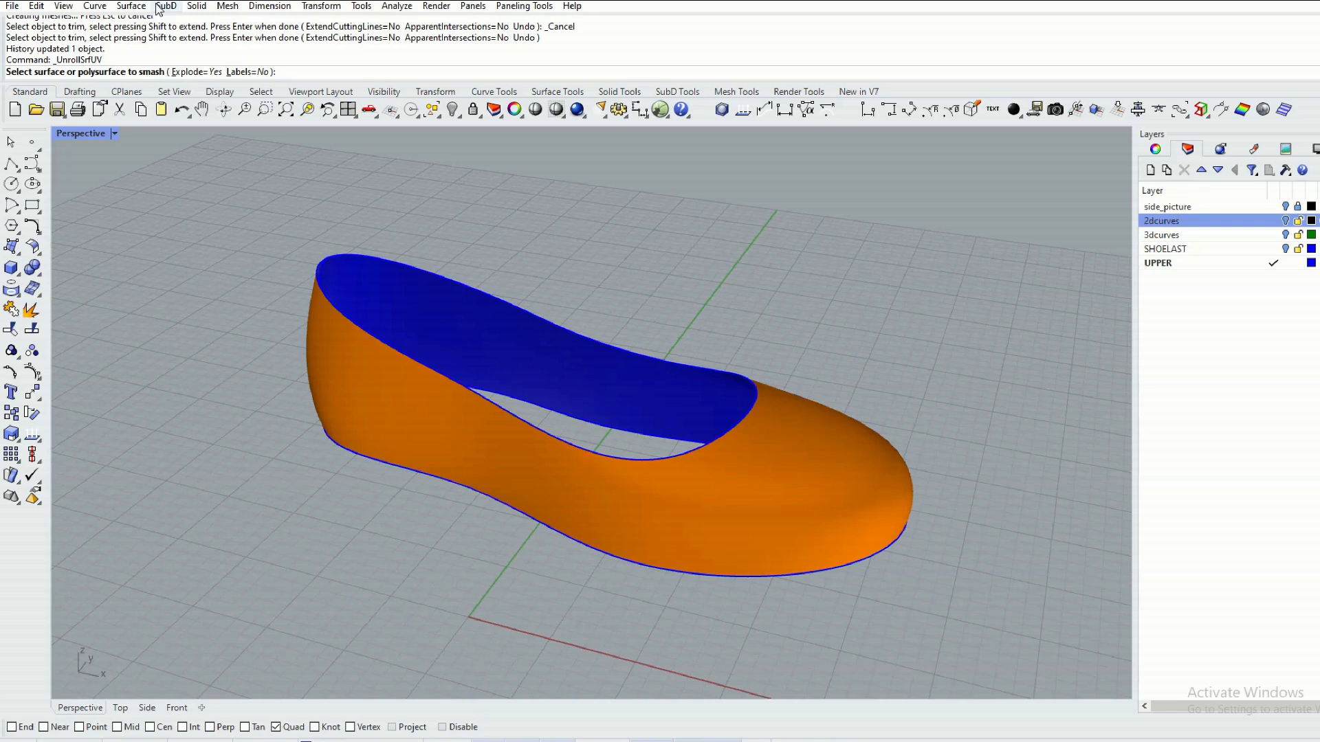
{"action": "left_click", "coordinate": [197, 73]}
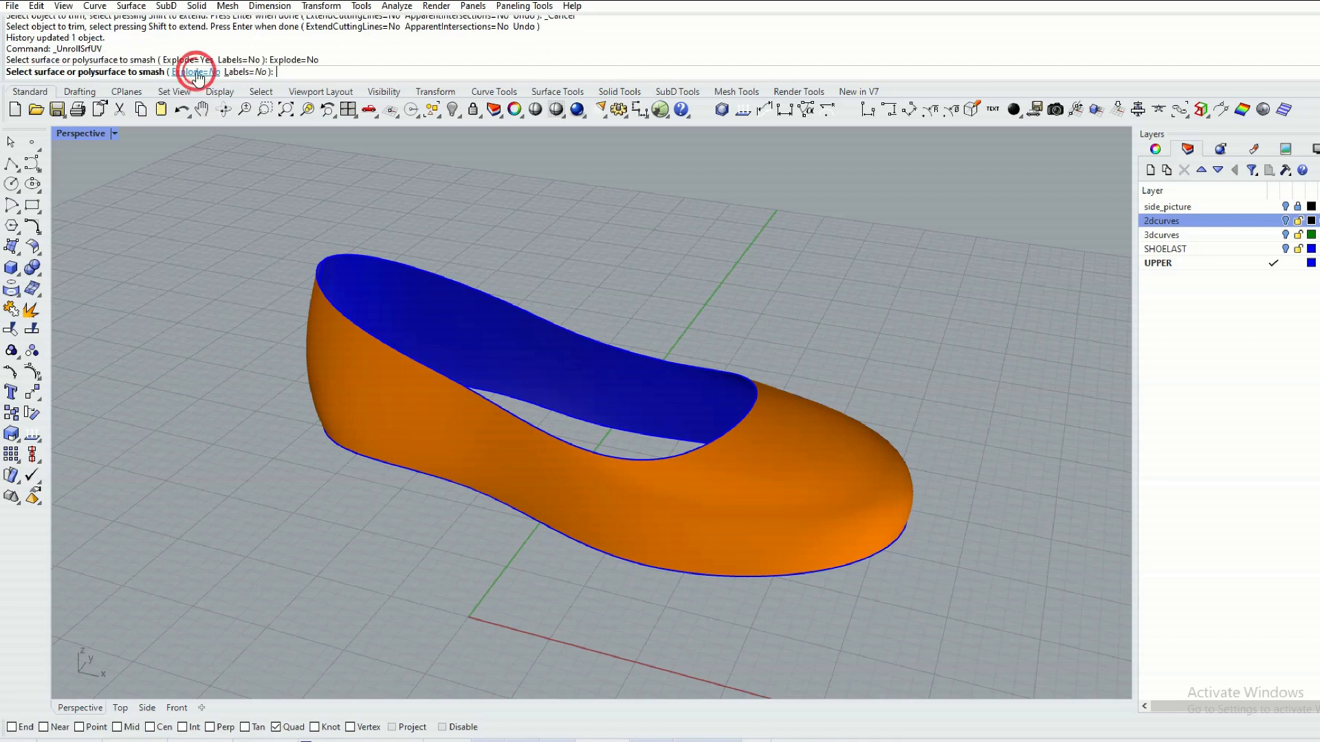
{"action": "left_click", "coordinate": [383, 403]}
{"action": "right_click", "coordinate": [383, 404]}
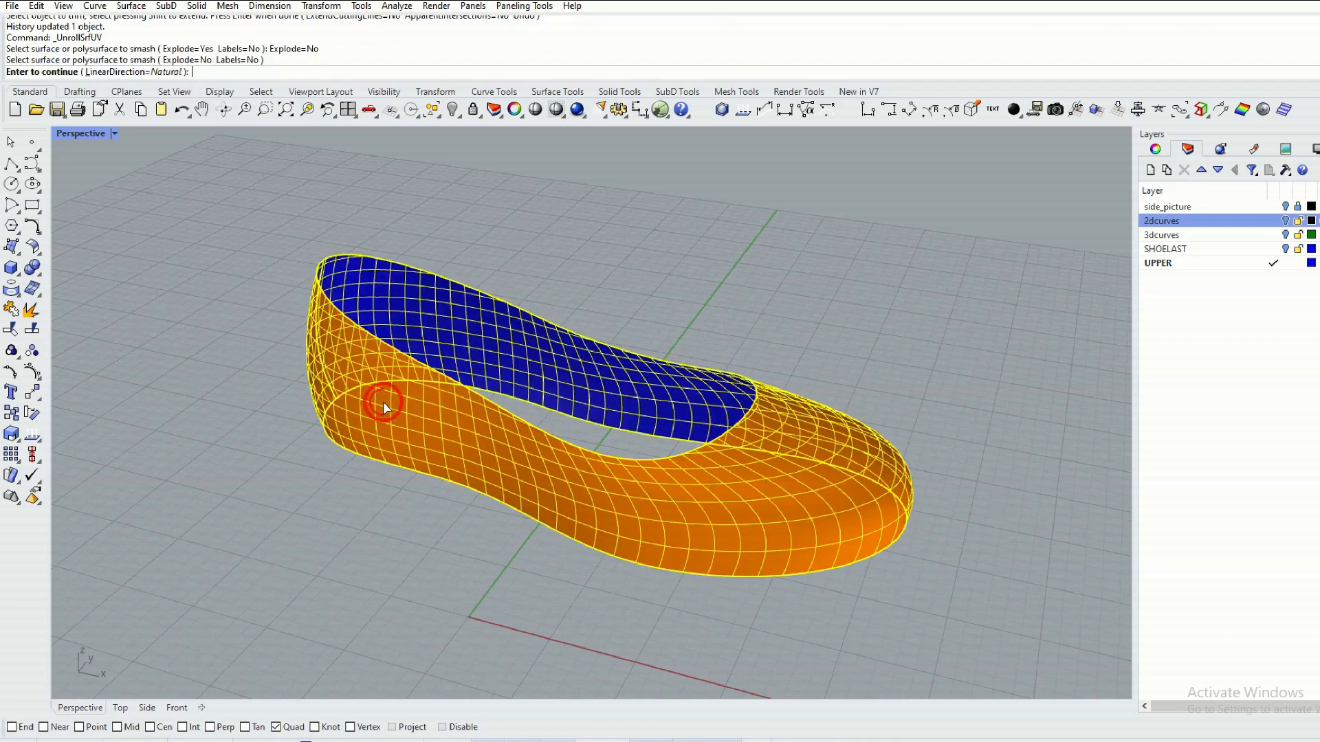
{"action": "right_click", "coordinate": [271, 297]}
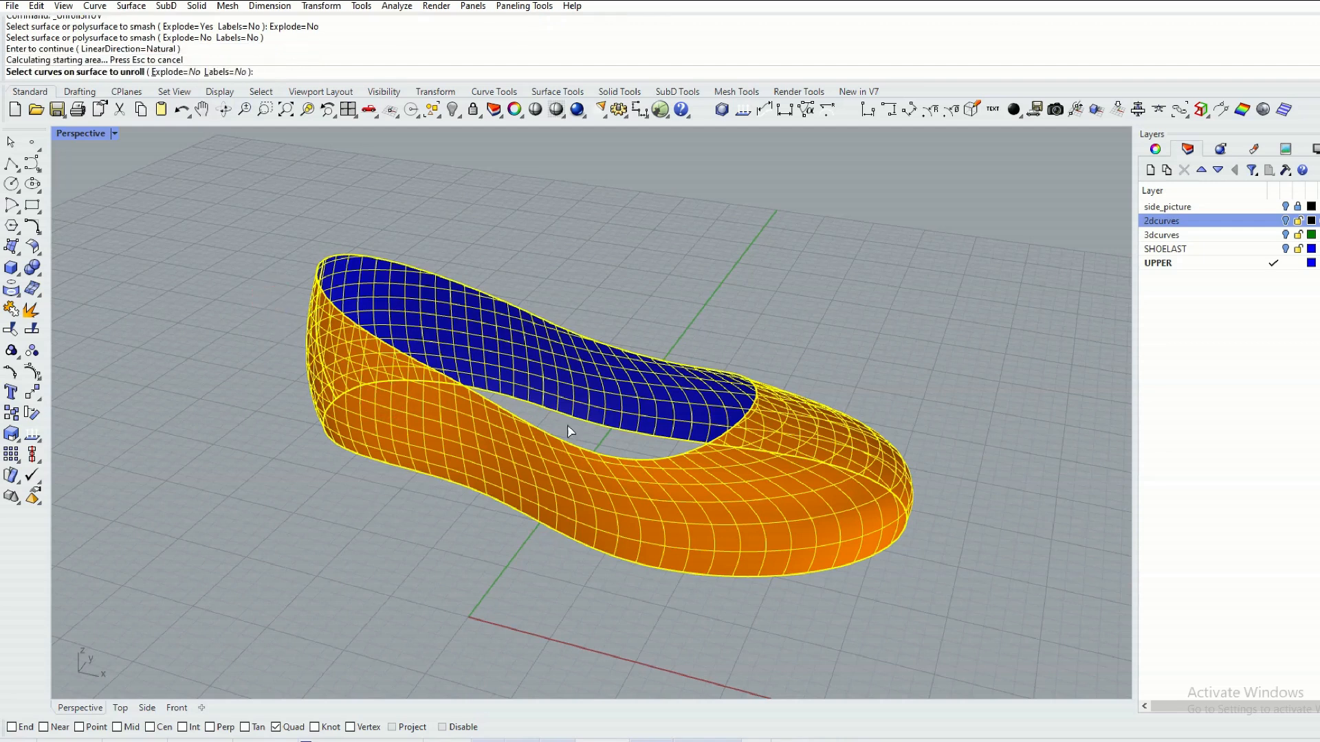
{"action": "right_click", "coordinate": [606, 258]}
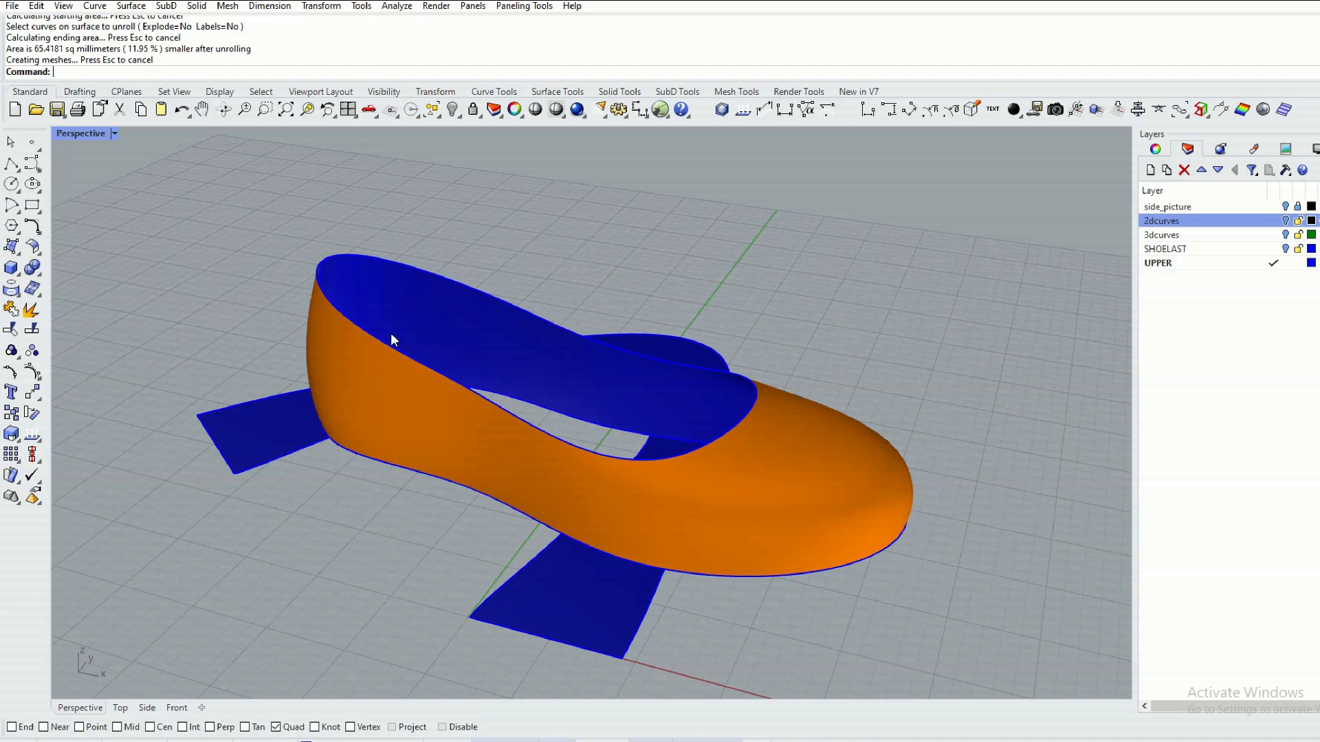
In the Top view, move the unrolled upper surface clear of the 3D upper, into empty space beside it.
{"action": "left_click", "coordinate": [120, 708]}
{"action": "scroll", "coordinate": [318, 409], "scroll_direction": "down", "scroll_amount": 3}
{"action": "right_click_drag", "start_coordinate": [303, 339], "coordinate": [548, 360]}
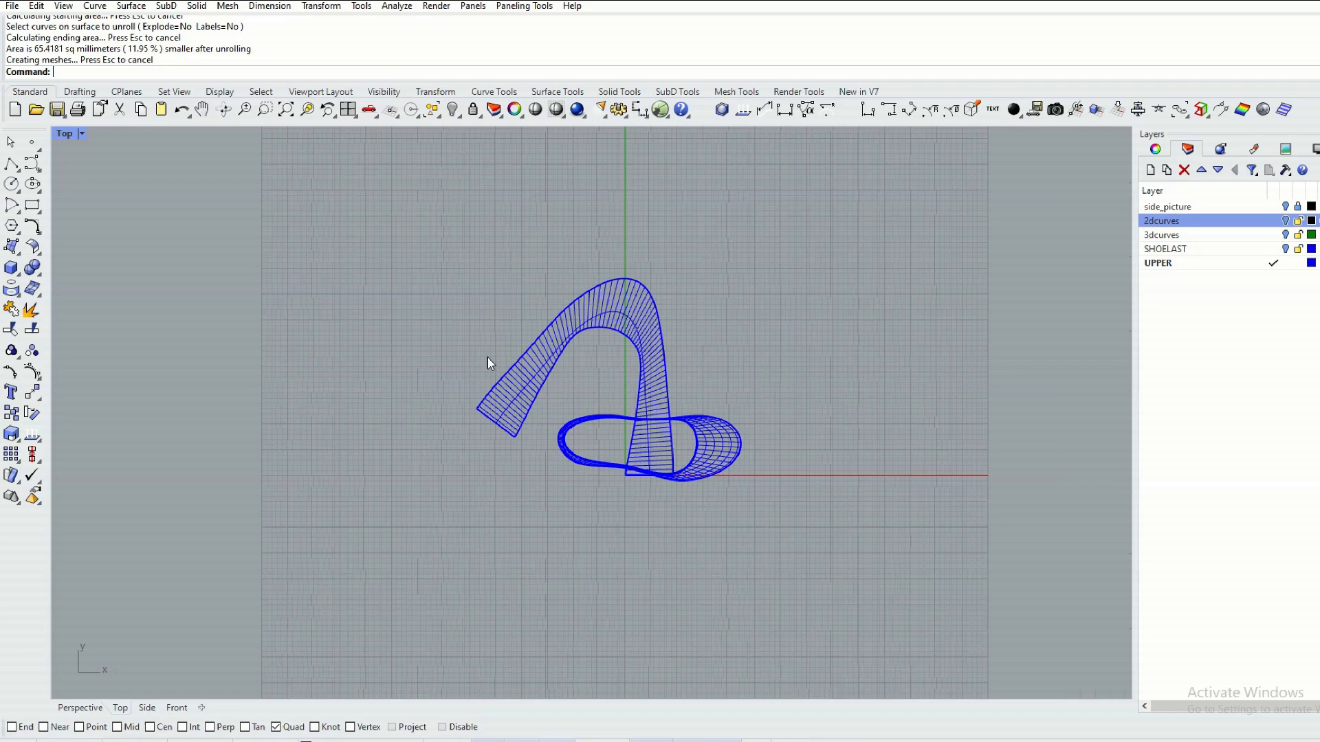
{"action": "left_click", "coordinate": [638, 309]}
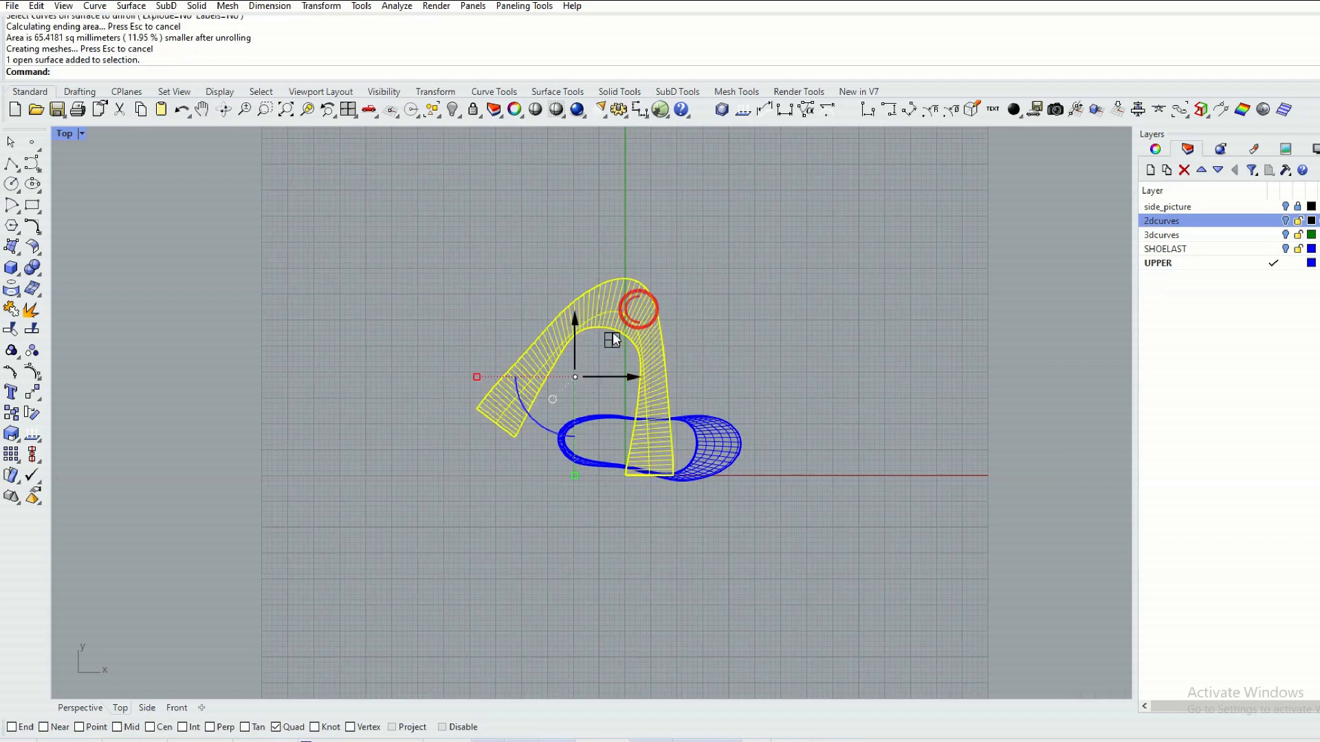
{"action": "left_click_drag", "start_coordinate": [608, 344], "coordinate": [388, 330]}
{"action": "left_click", "coordinate": [502, 243]}
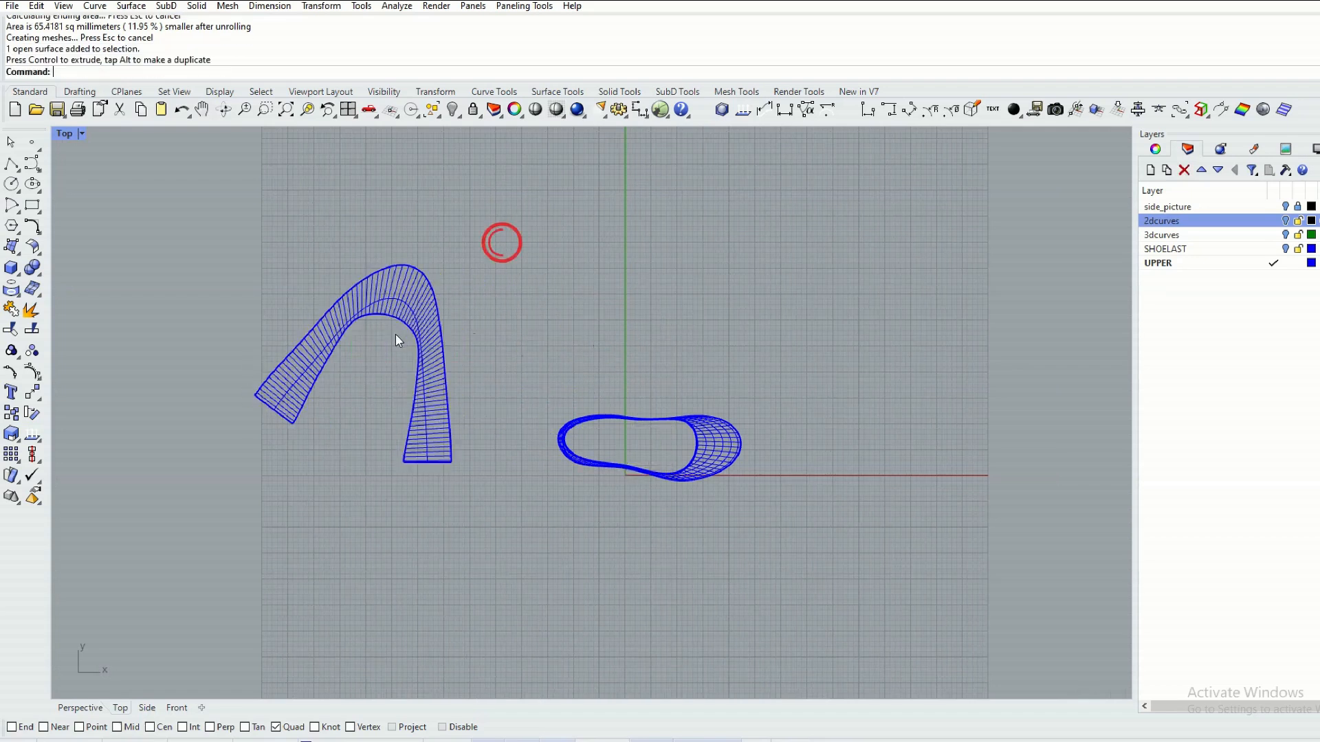
Set the Top viewport's display mode to Shaded.
{"action": "left_click", "coordinate": [81, 133]}
{"action": "left_click", "coordinate": [110, 204]}
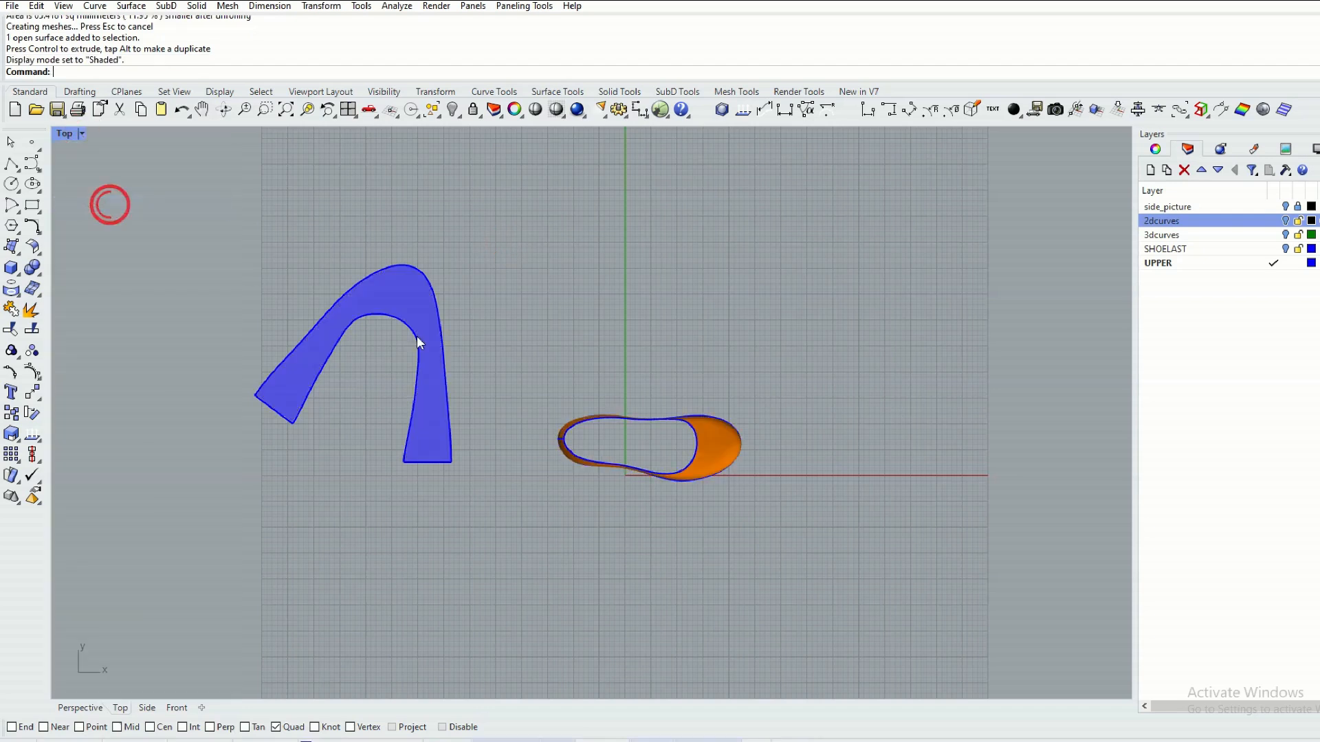
{"action": "scroll", "coordinate": [398, 349], "scroll_direction": "up", "scroll_amount": 4}
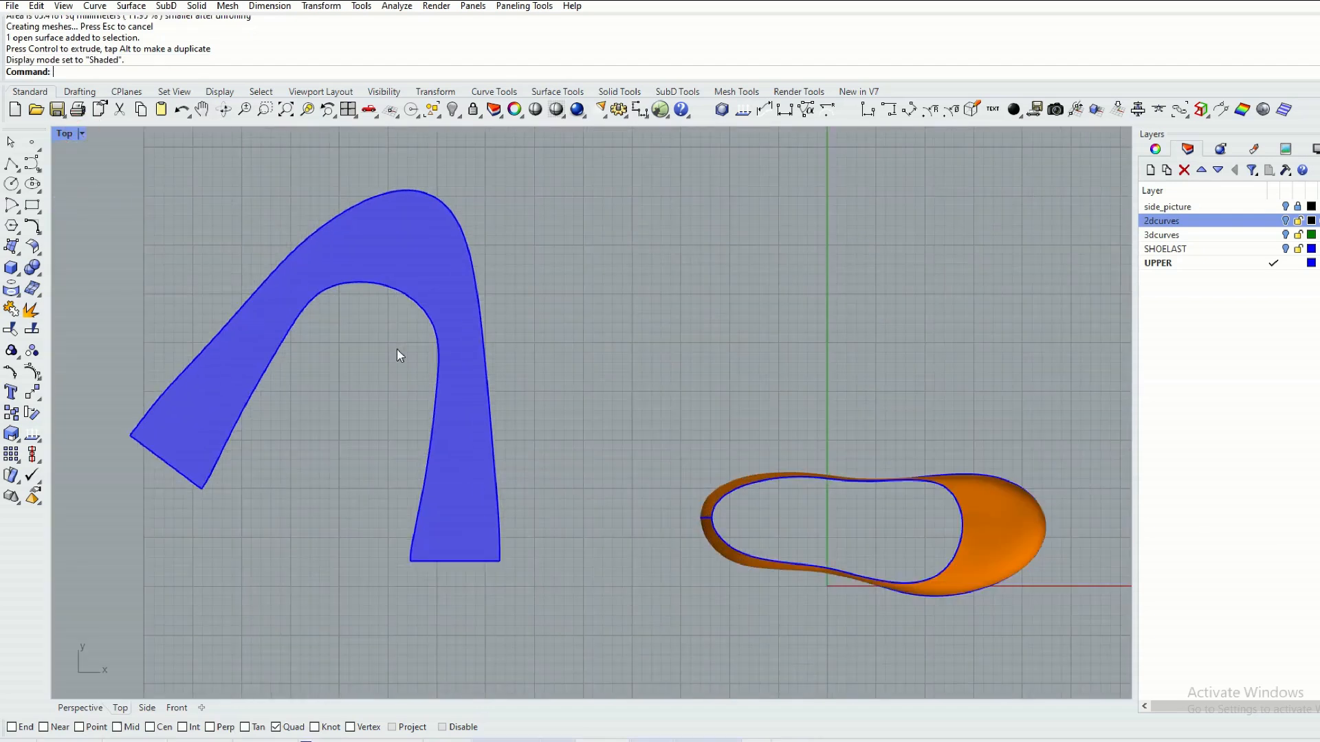
{"action": "scroll", "coordinate": [397, 350], "scroll_direction": "down", "scroll_amount": 3}
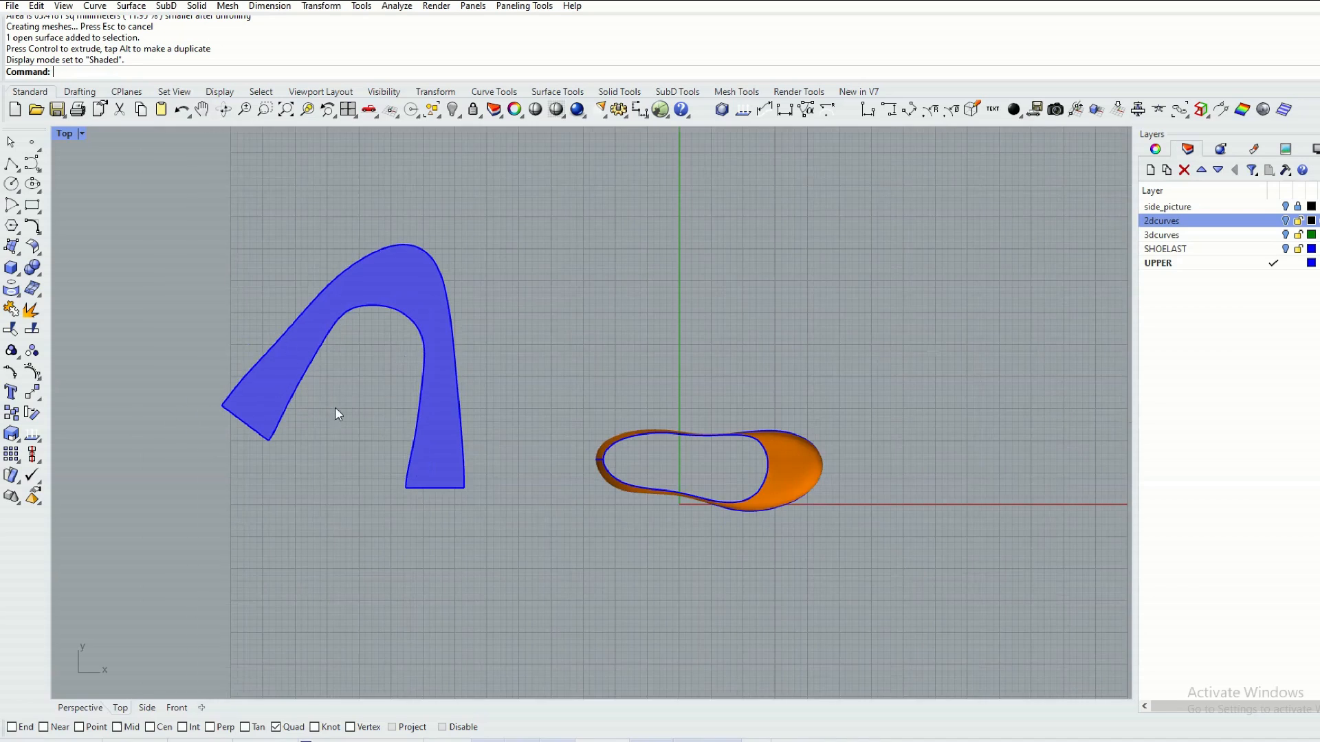
Draw a straight horizontal reference line in the empty area just above the flattened upper.
{"action": "right_click_drag", "start_coordinate": [323, 422], "coordinate": [323, 473]}
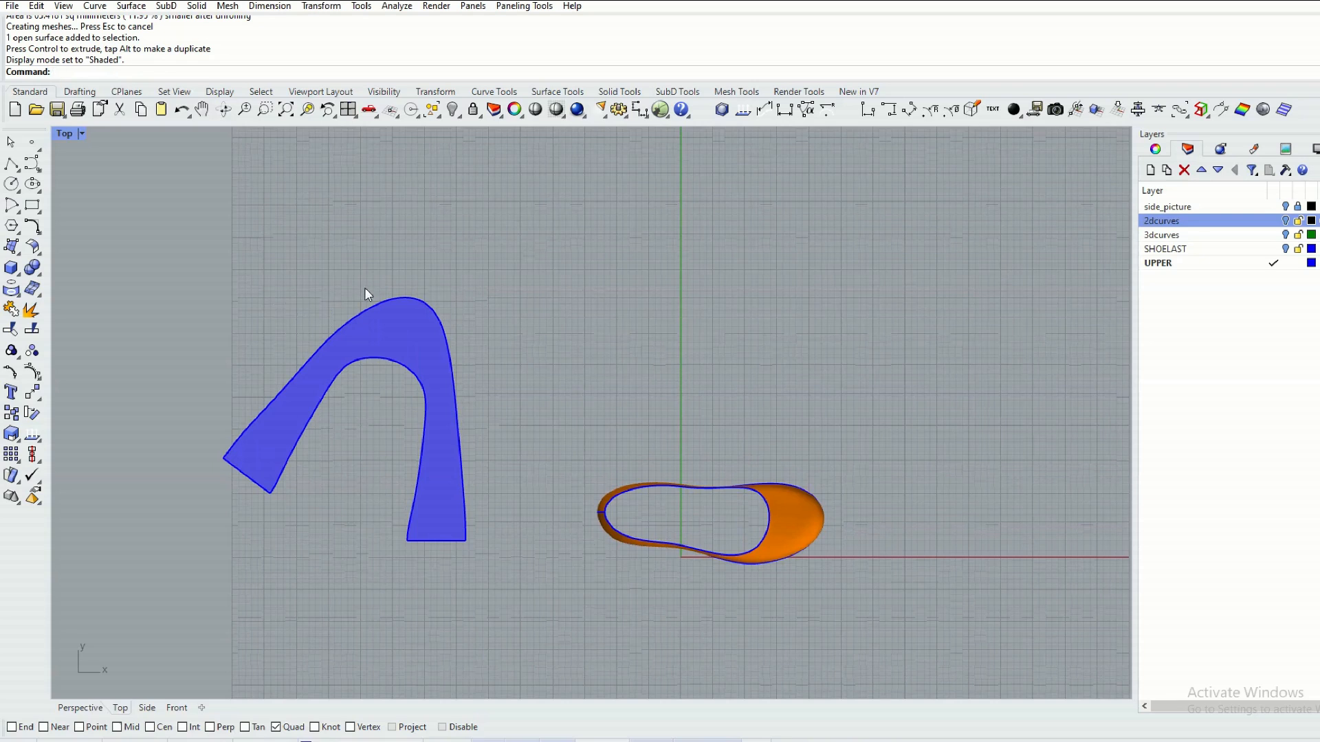
{"action": "left_click", "coordinate": [16, 169]}
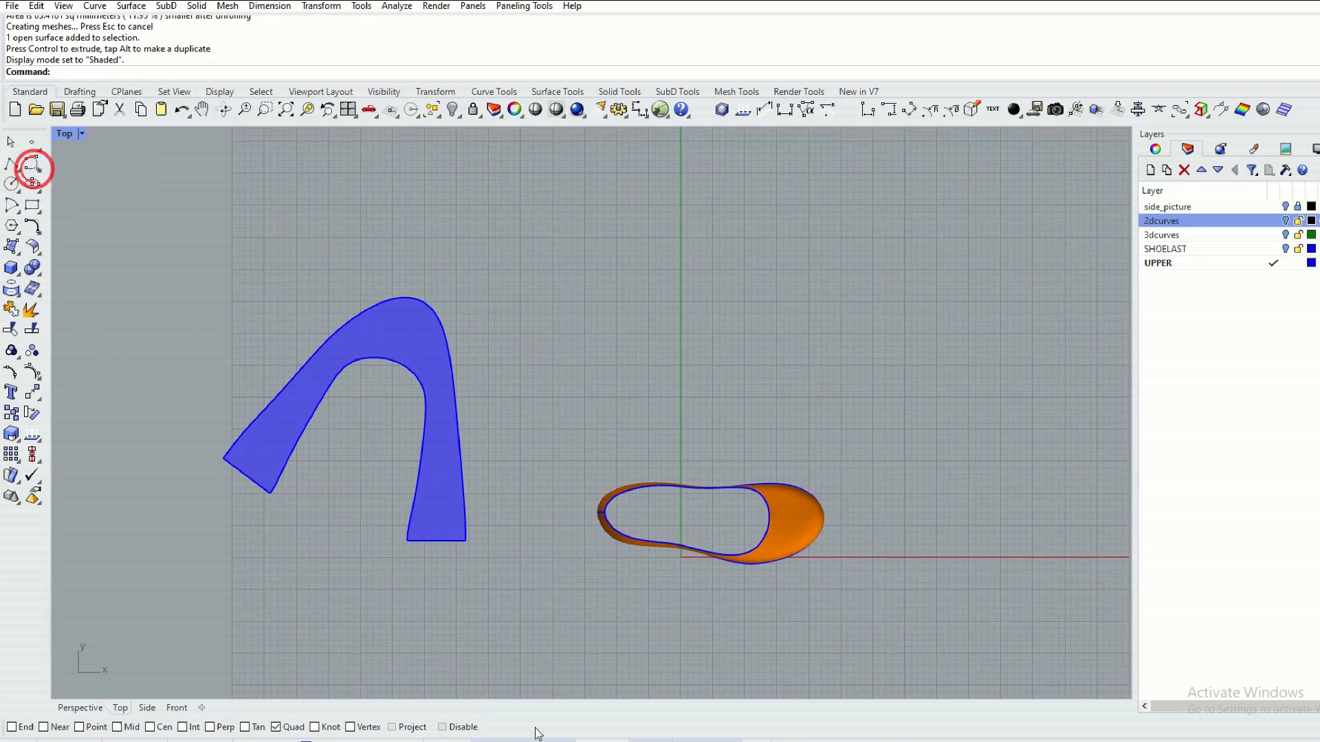
{"action": "right_click_drag", "start_coordinate": [283, 245], "coordinate": [294, 283]}
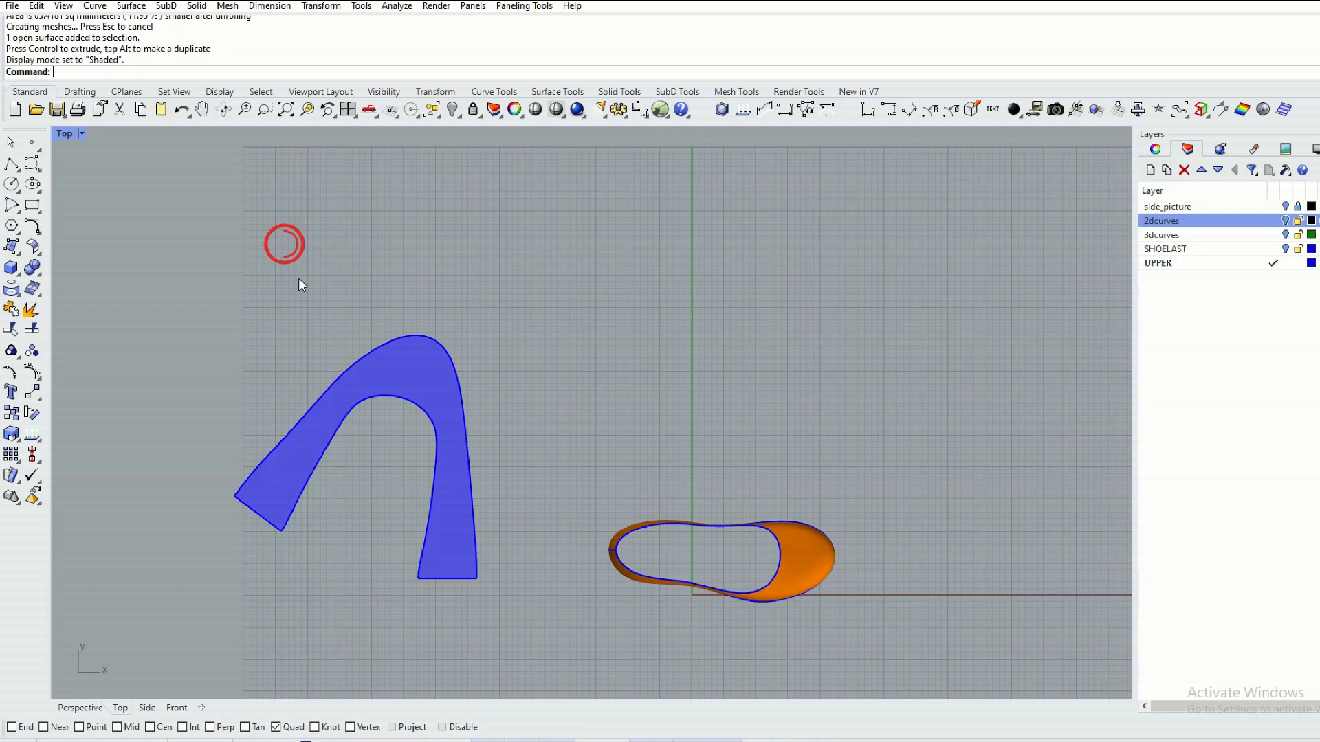
{"action": "left_click", "coordinate": [299, 278]}
{"action": "left_click", "coordinate": [11, 165]}
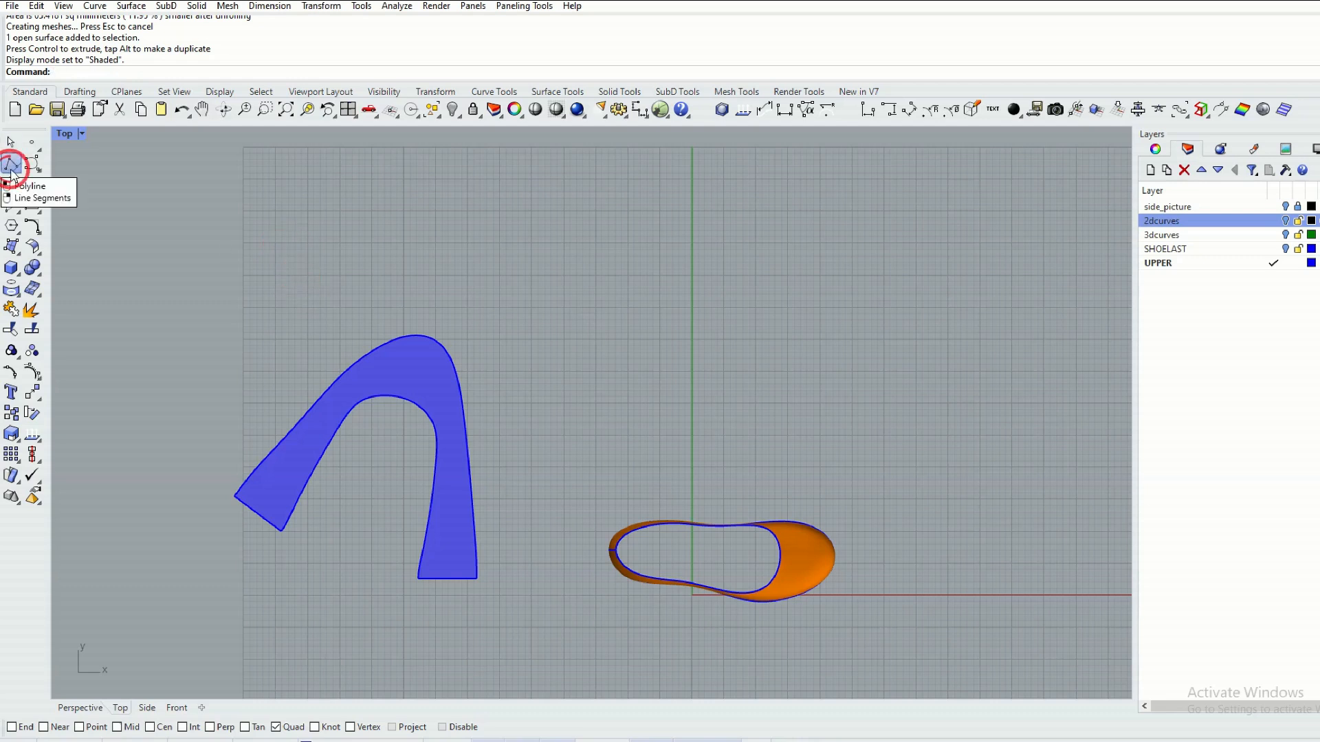
{"action": "left_click", "coordinate": [32, 171]}
{"action": "left_click", "coordinate": [327, 264]}
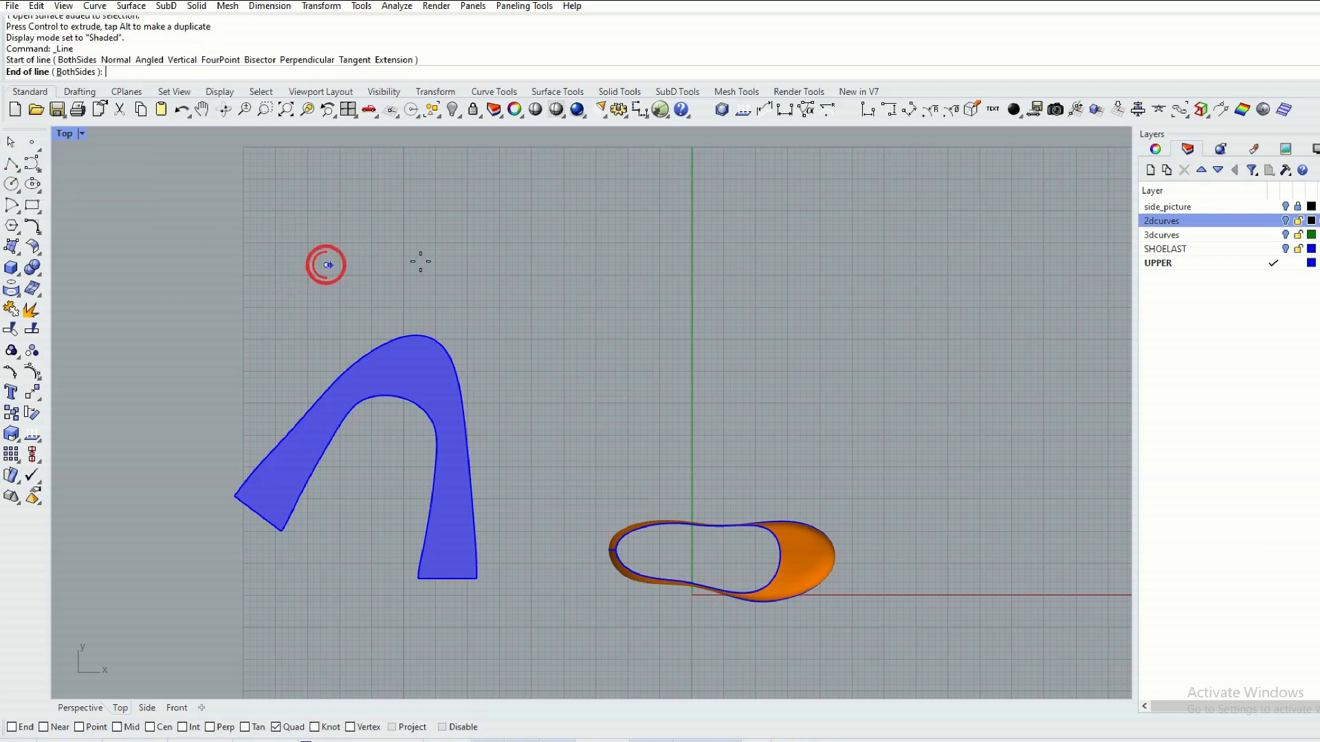
{"action": "left_click", "coordinate": [549, 264]}
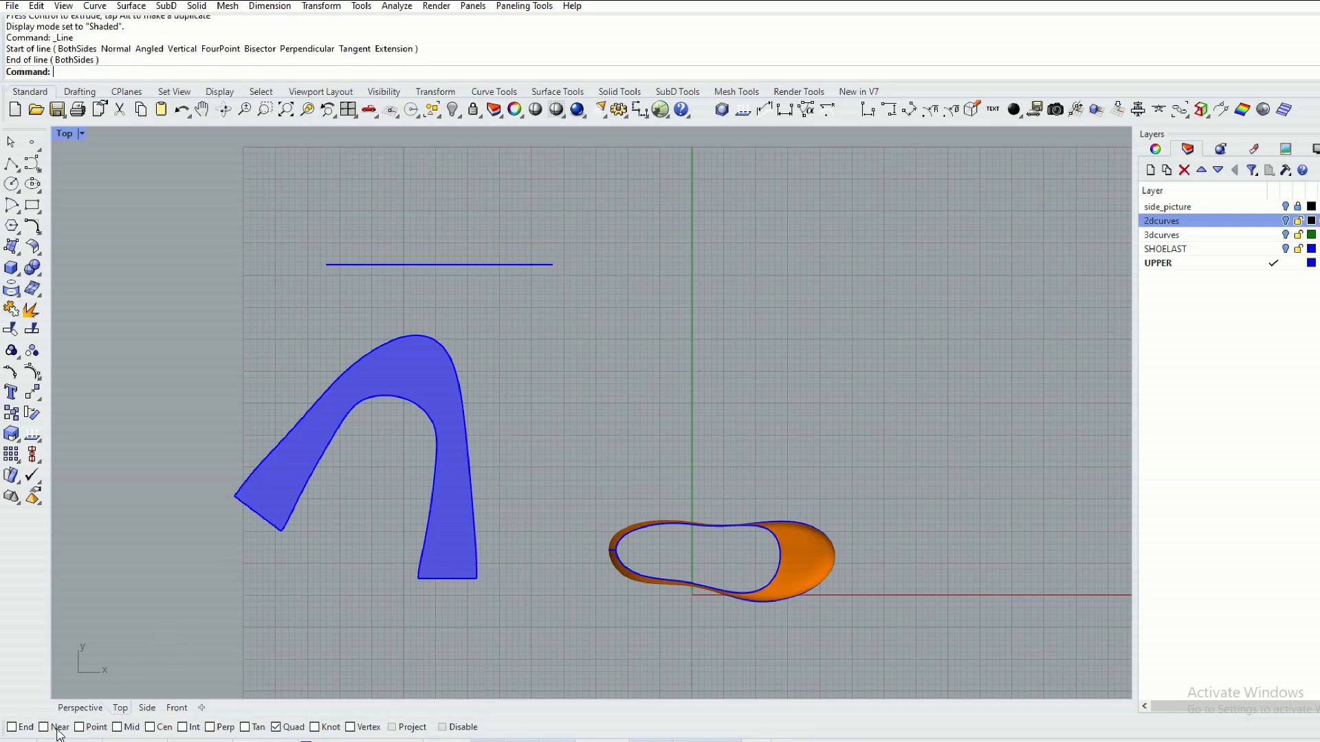
With End and Near snaps on and Quad off, orient the flattened upper by its two inner end corners onto the horizontal line, without copying or scaling.
{"action": "left_click", "coordinate": [13, 727]}
{"action": "left_click", "coordinate": [44, 728]}
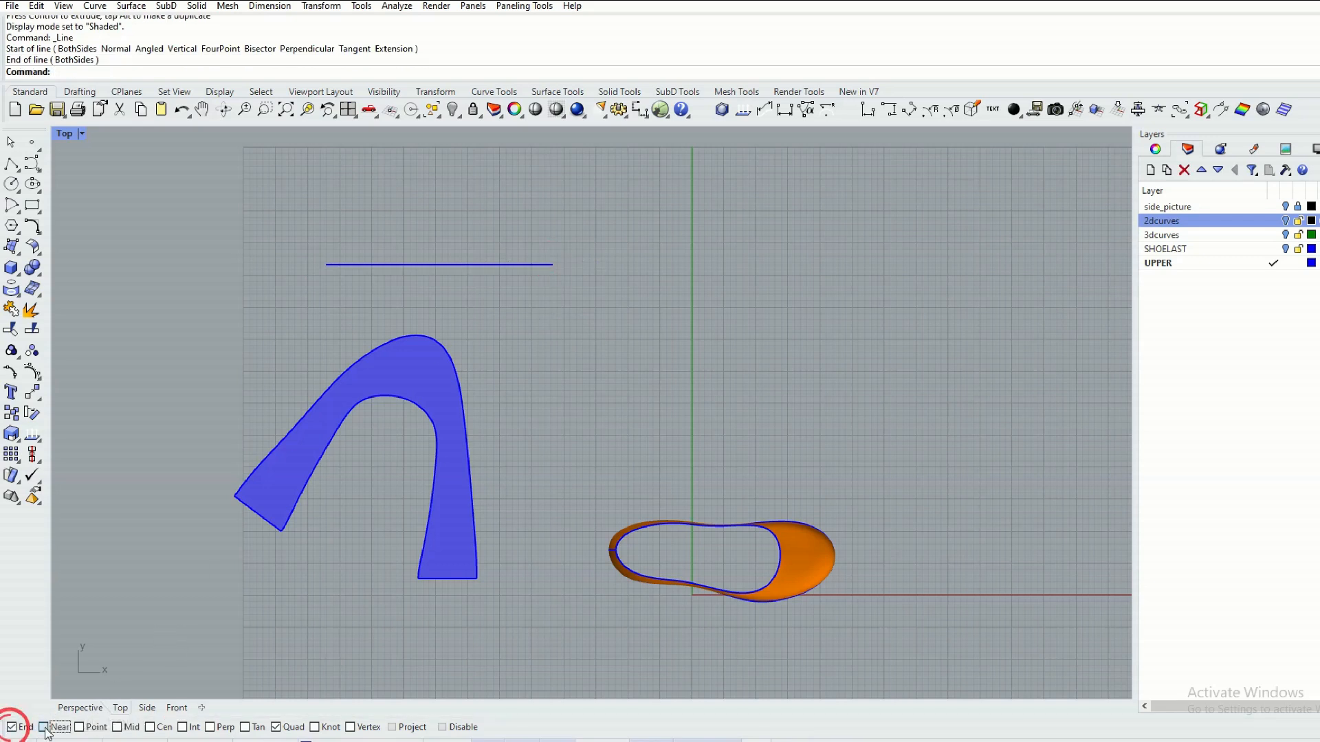
{"action": "left_click", "coordinate": [276, 727]}
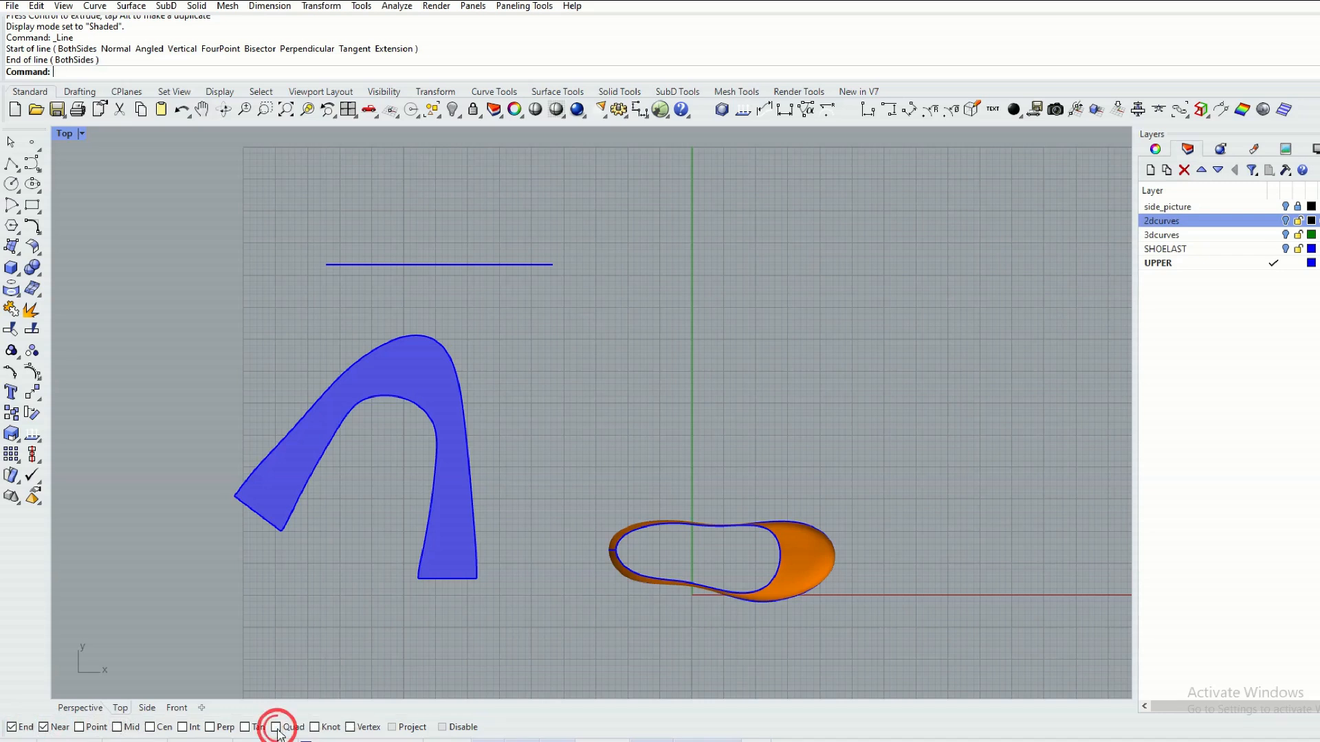
{"action": "left_click", "coordinate": [270, 466]}
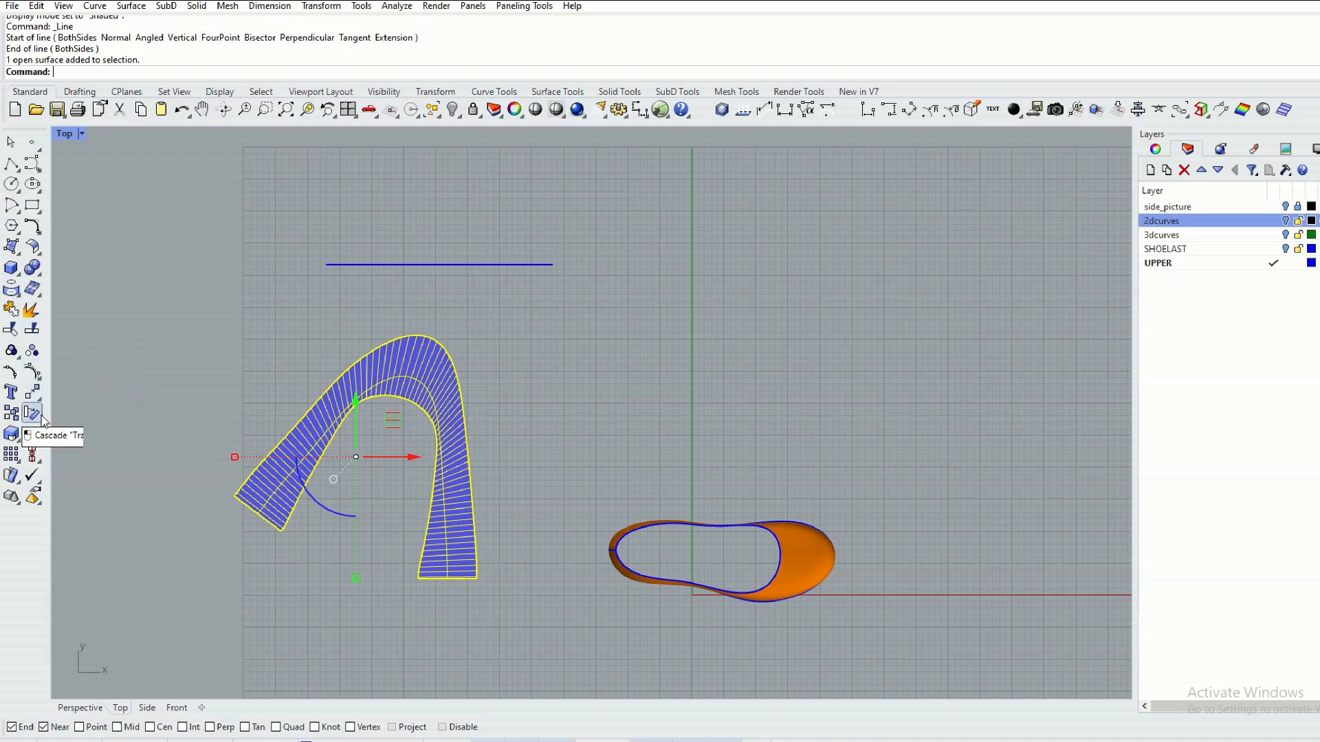
{"action": "left_click", "coordinate": [33, 395]}
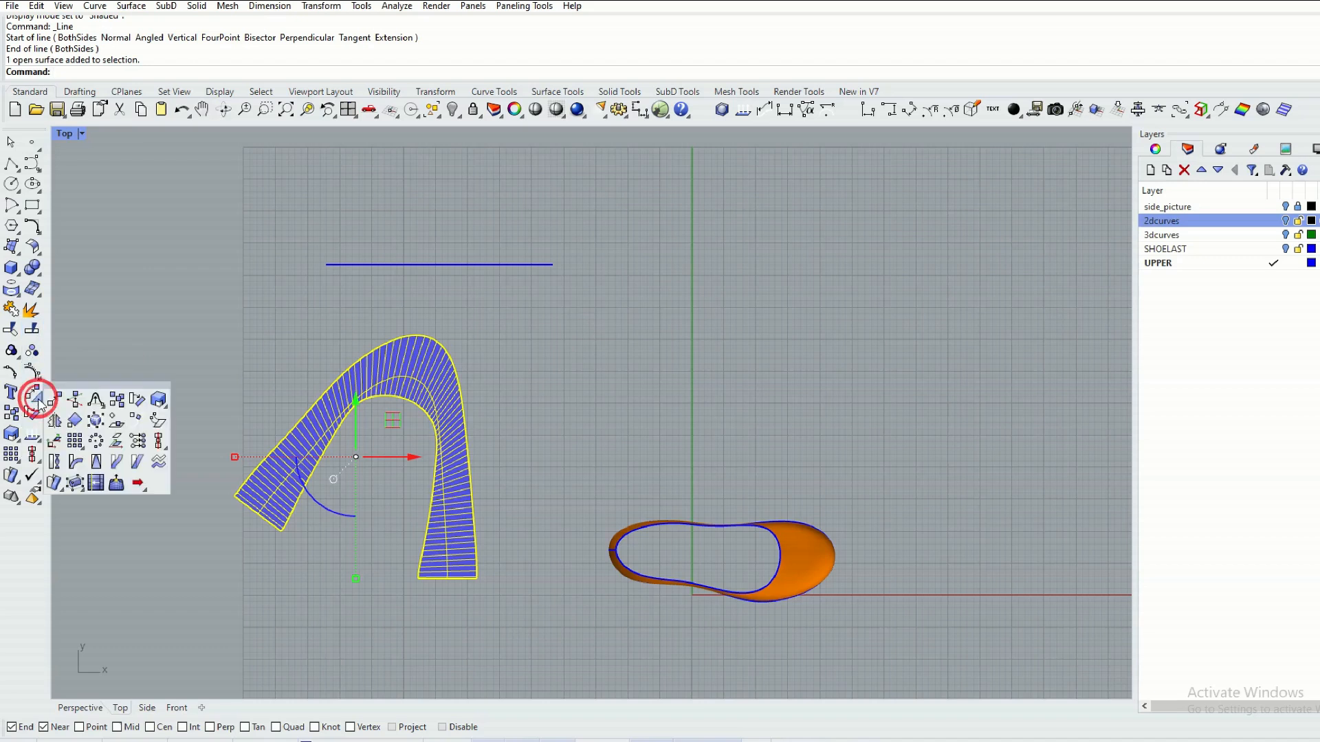
{"action": "left_click", "coordinate": [75, 421]}
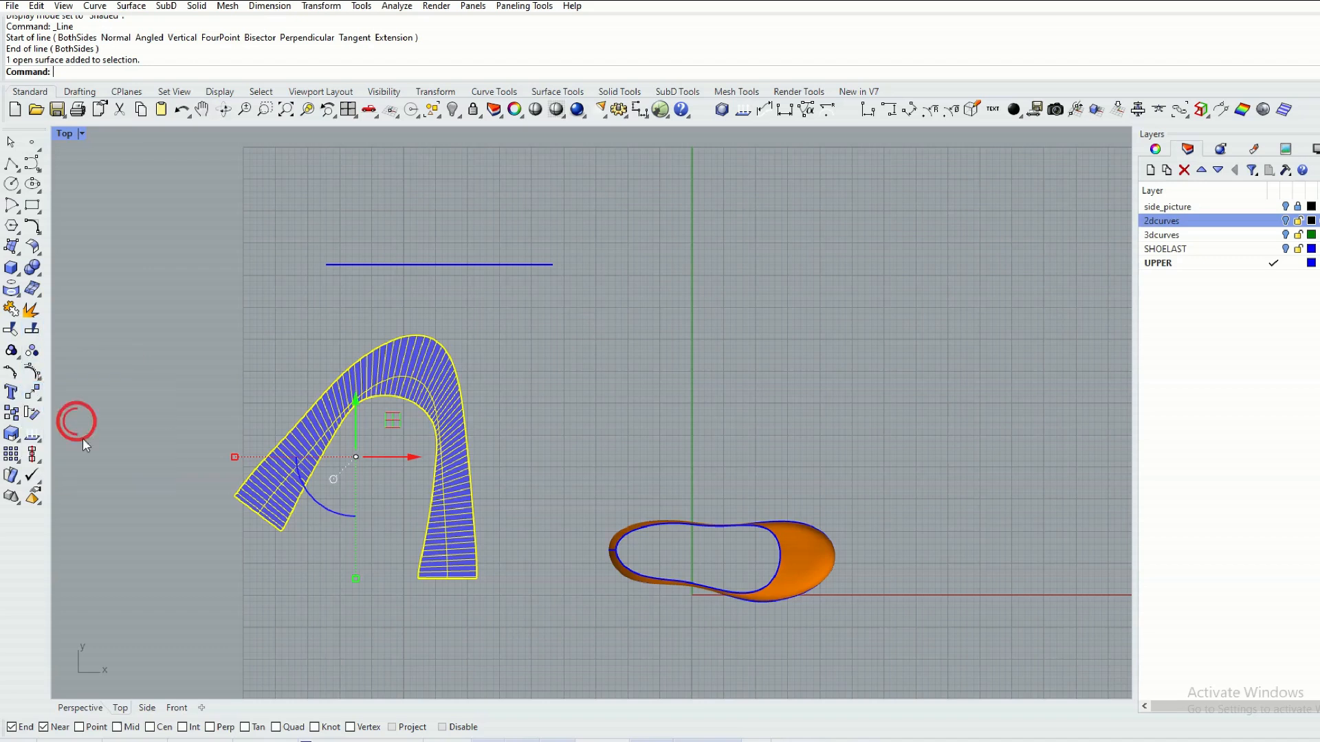
{"action": "left_click", "coordinate": [281, 531]}
{"action": "left_click", "coordinate": [417, 578]}
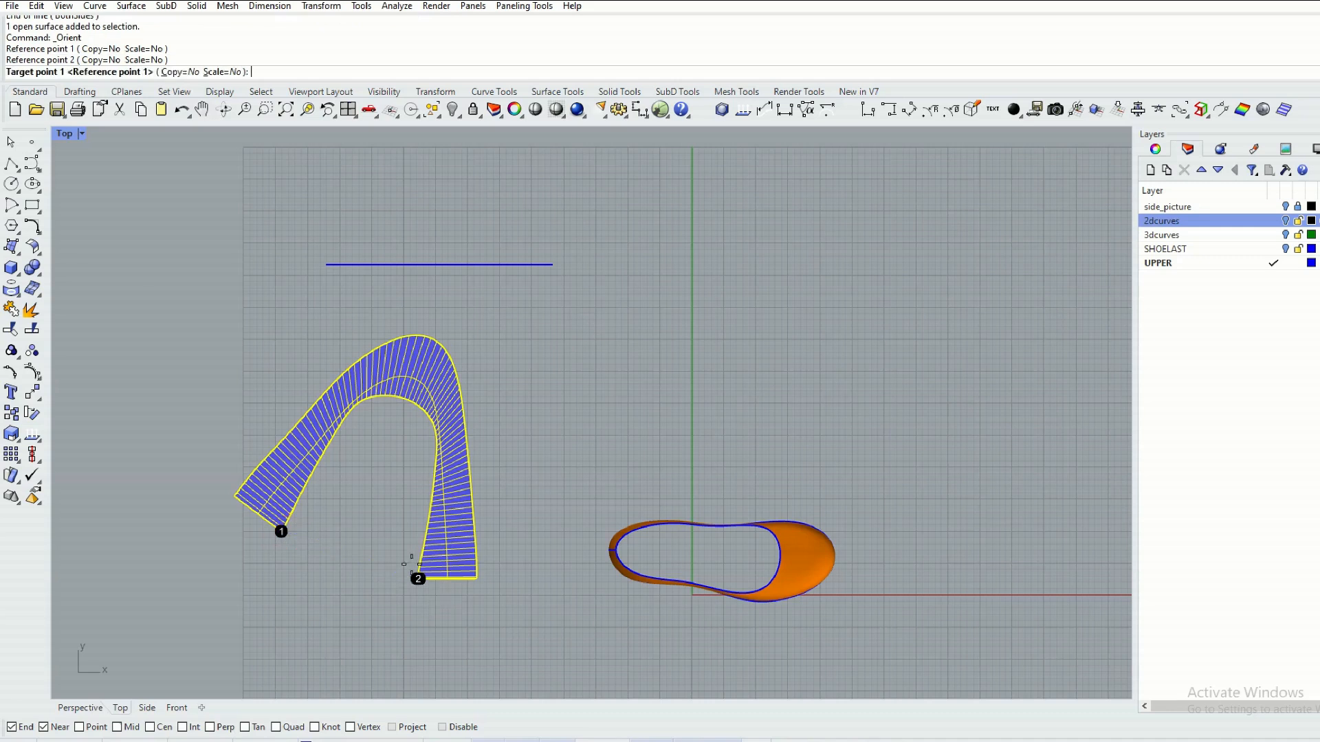
{"action": "left_click", "coordinate": [326, 265]}
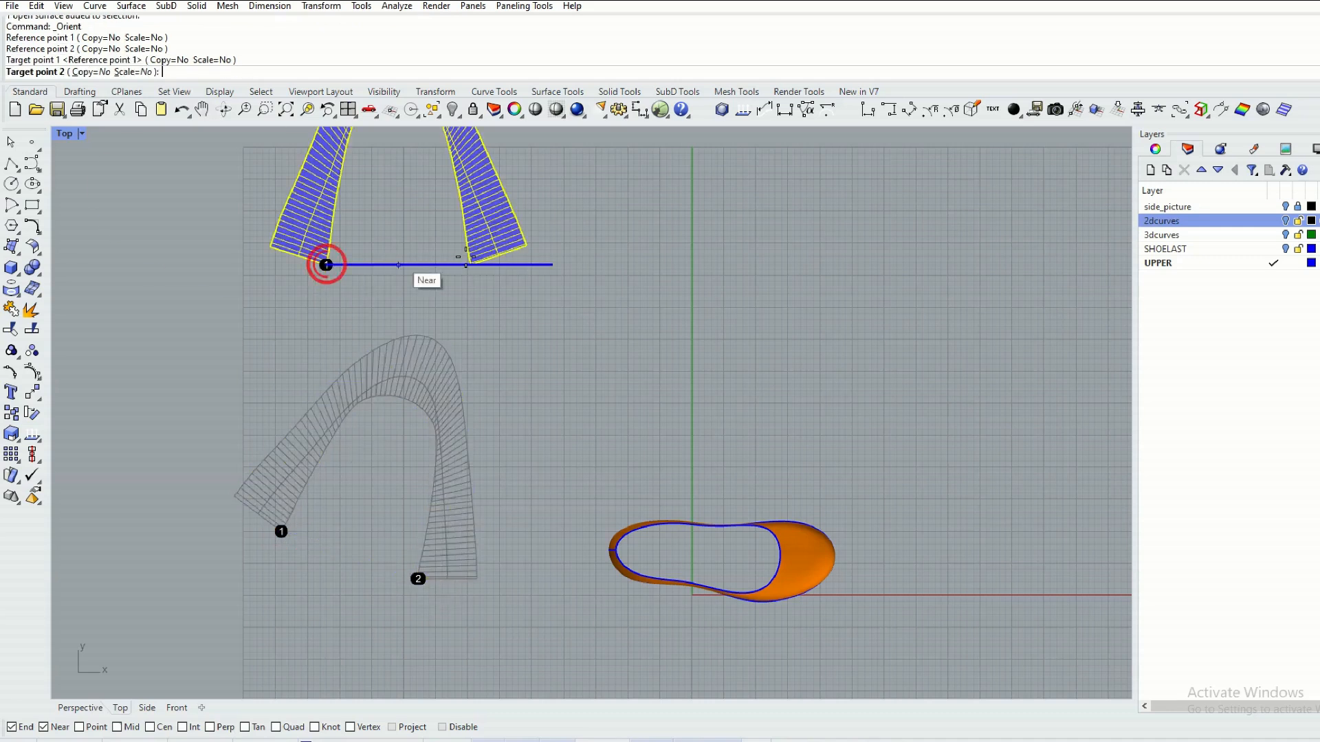
{"action": "left_click", "coordinate": [449, 265]}
Delete the horizontal reference line beneath the reoriented flat upper.
{"action": "scroll", "coordinate": [446, 296], "scroll_direction": "down", "scroll_amount": 3}
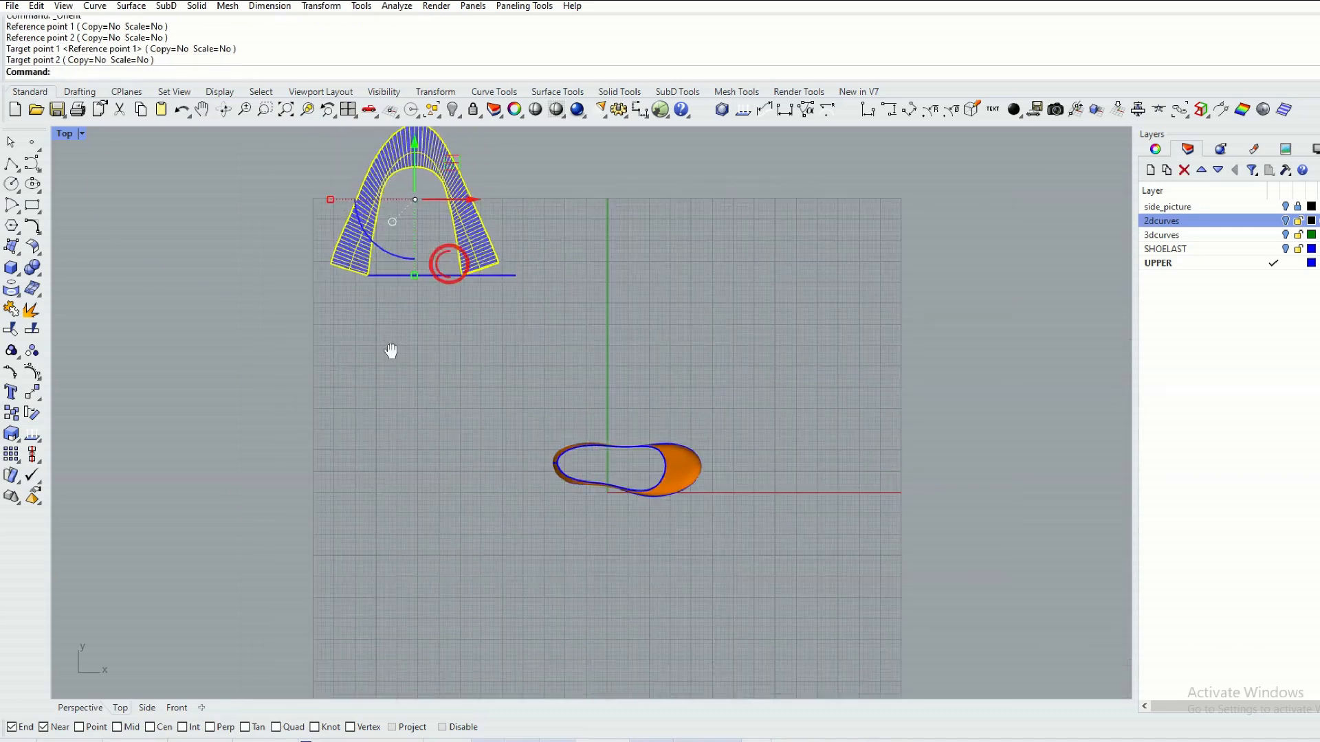
{"action": "left_click", "coordinate": [472, 444]}
{"action": "left_click", "coordinate": [480, 405]}
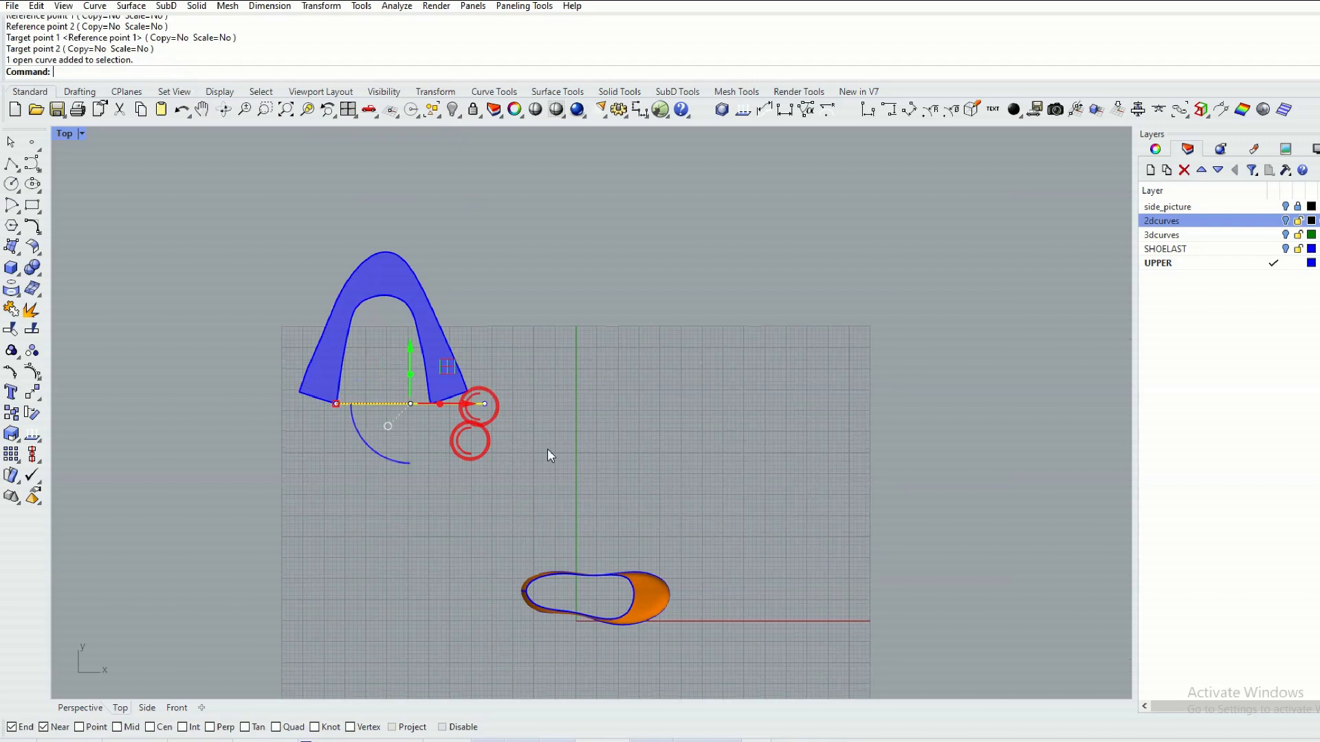
{"action": "key", "text": "Delete"}
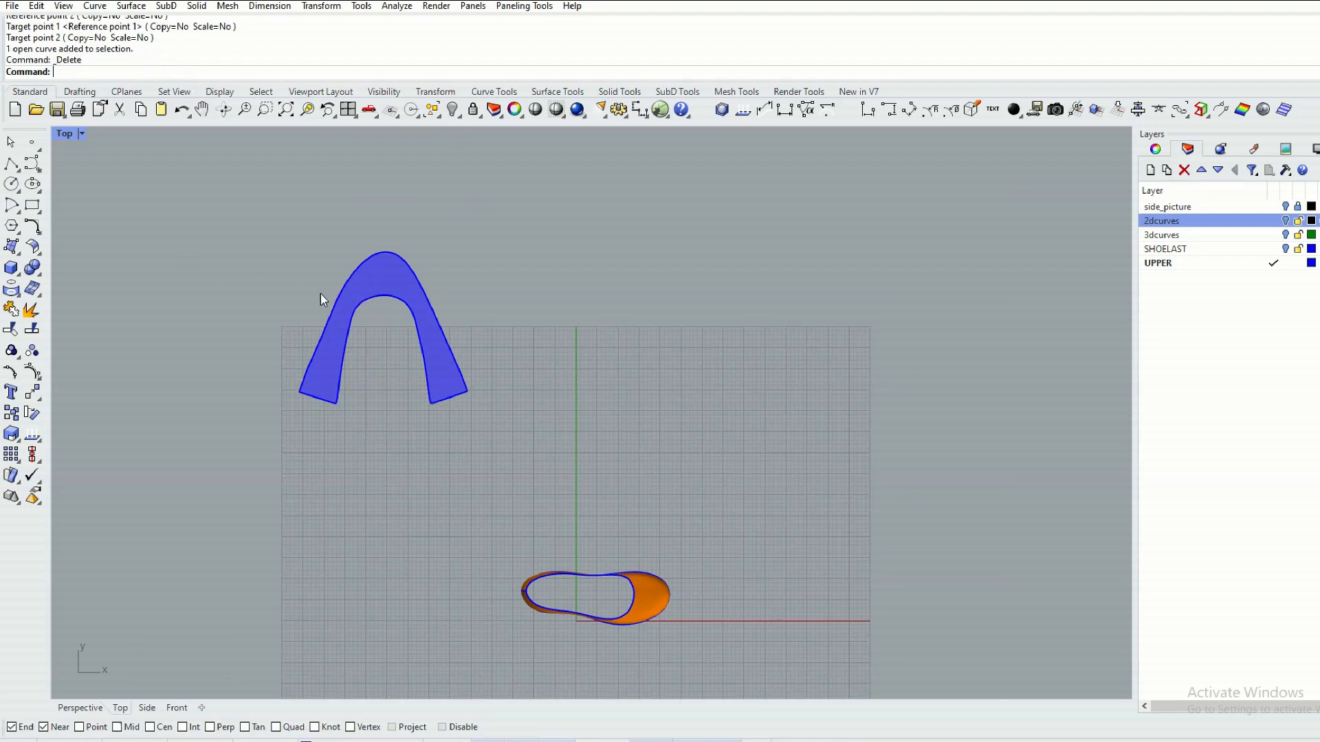
Duplicate the border of the flattened upper as a curve and delete the flat surface, keeping only its outline.
{"action": "scroll", "coordinate": [377, 332], "scroll_direction": "up", "scroll_amount": 5}
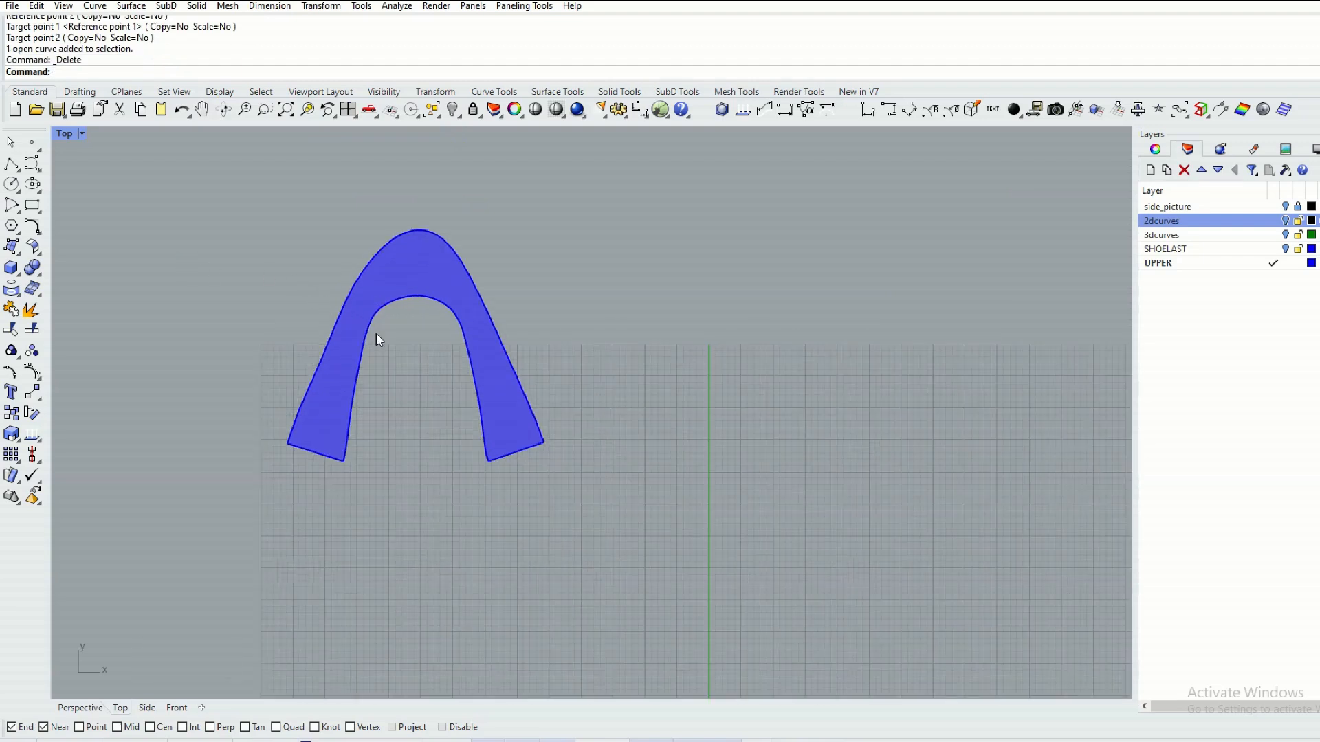
{"action": "left_click", "coordinate": [380, 288]}
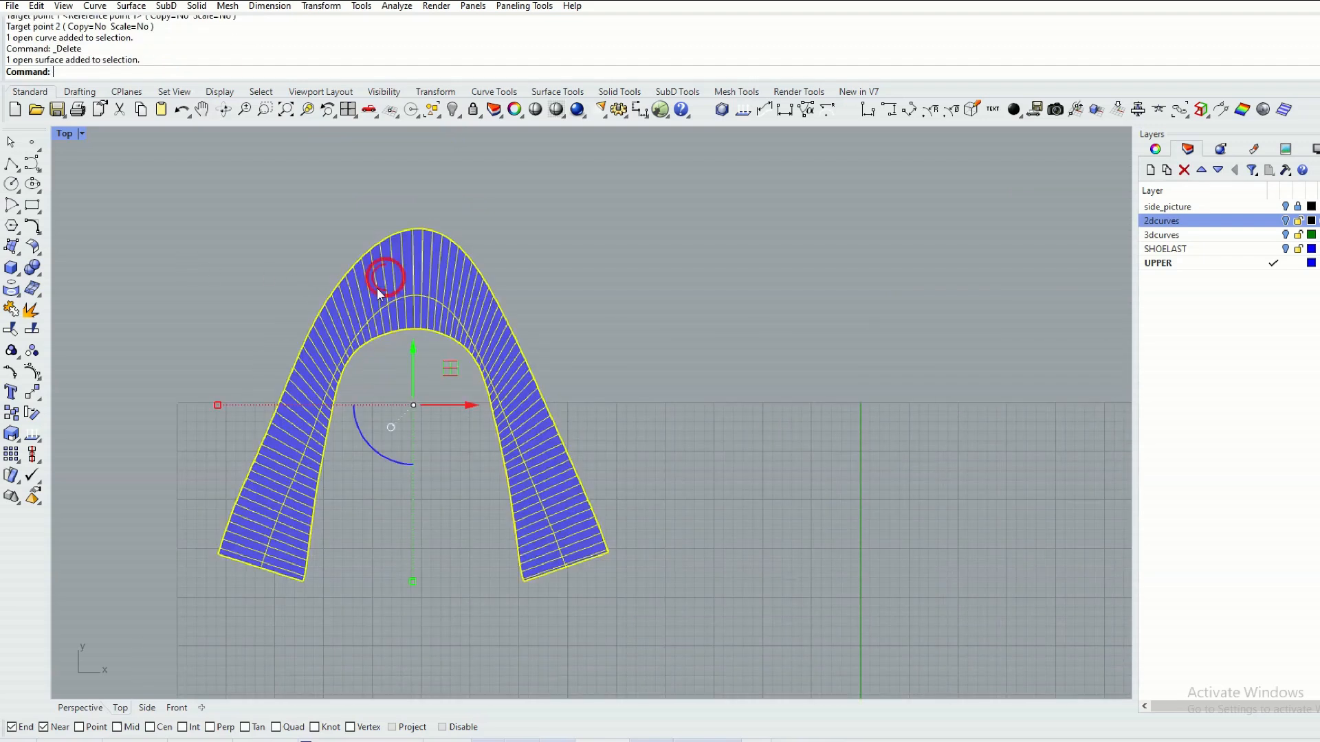
{"action": "left_click", "coordinate": [17, 292]}
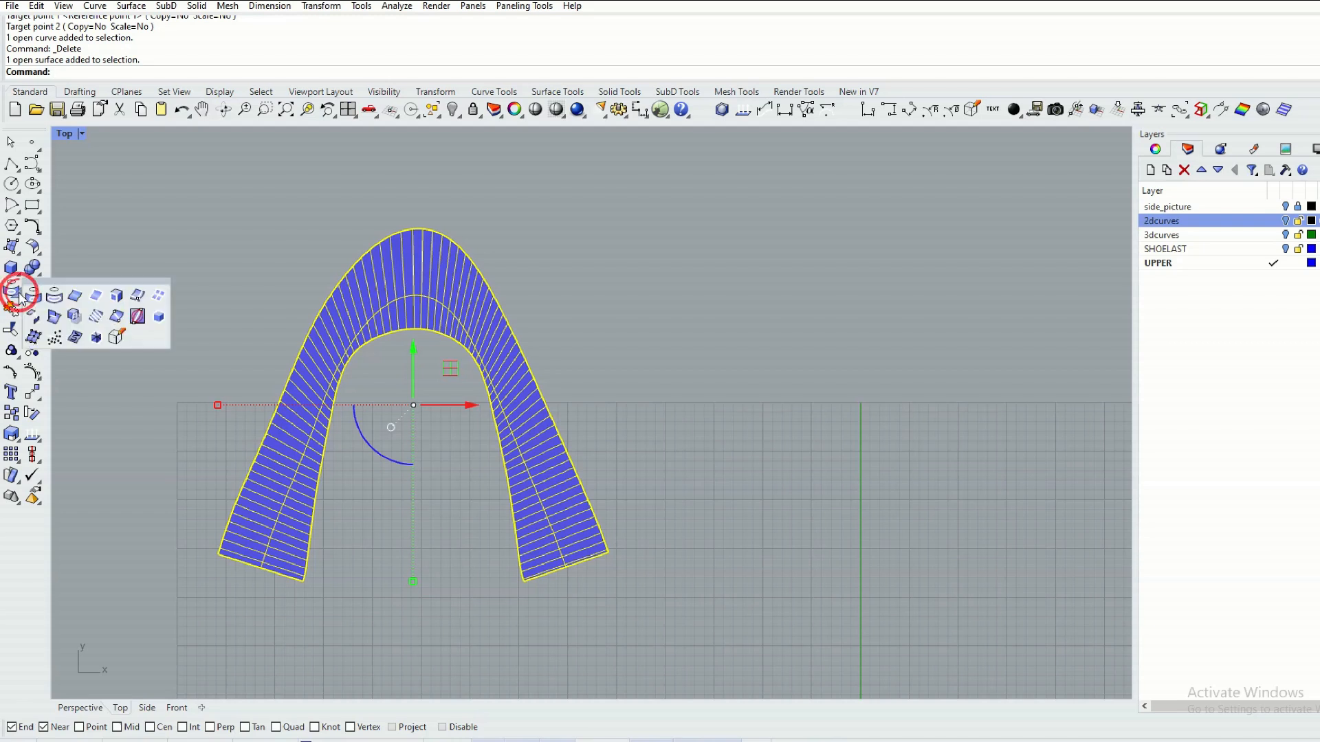
{"action": "left_click", "coordinate": [96, 296]}
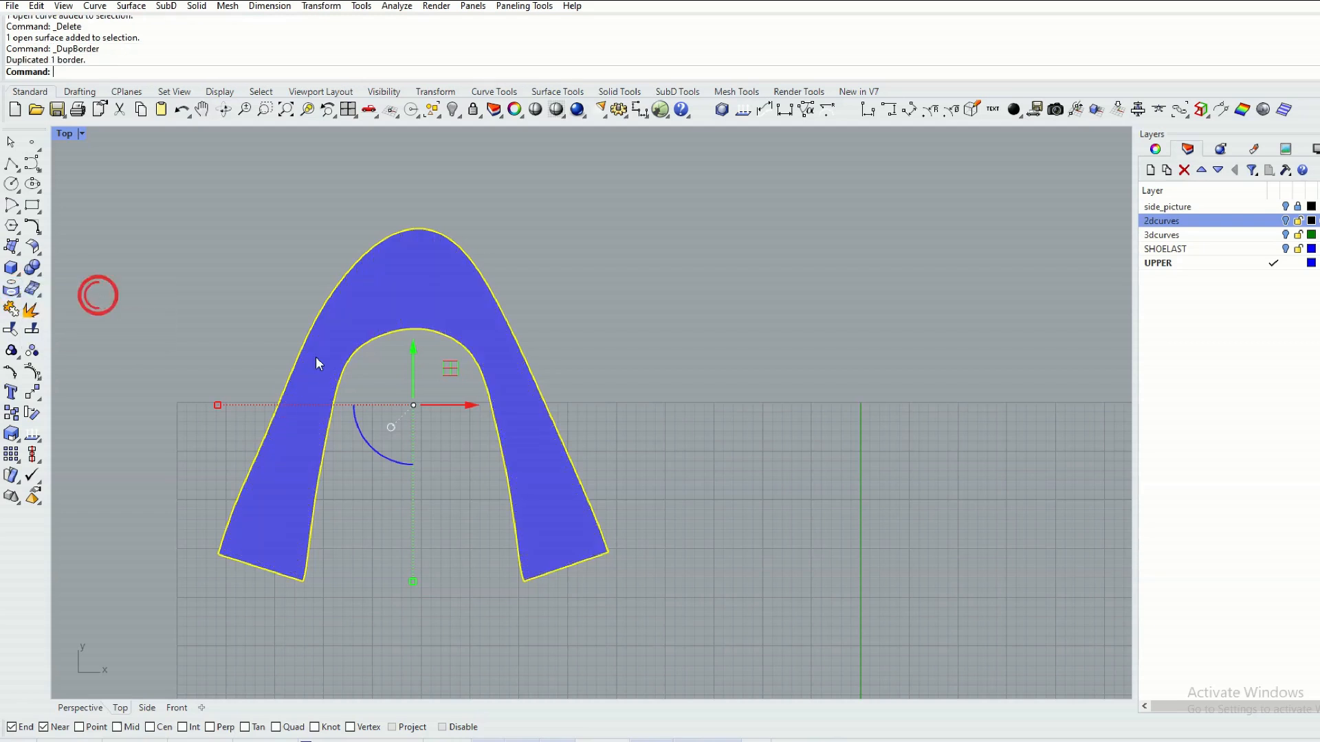
{"action": "left_click", "coordinate": [643, 247]}
{"action": "left_click", "coordinate": [437, 293]}
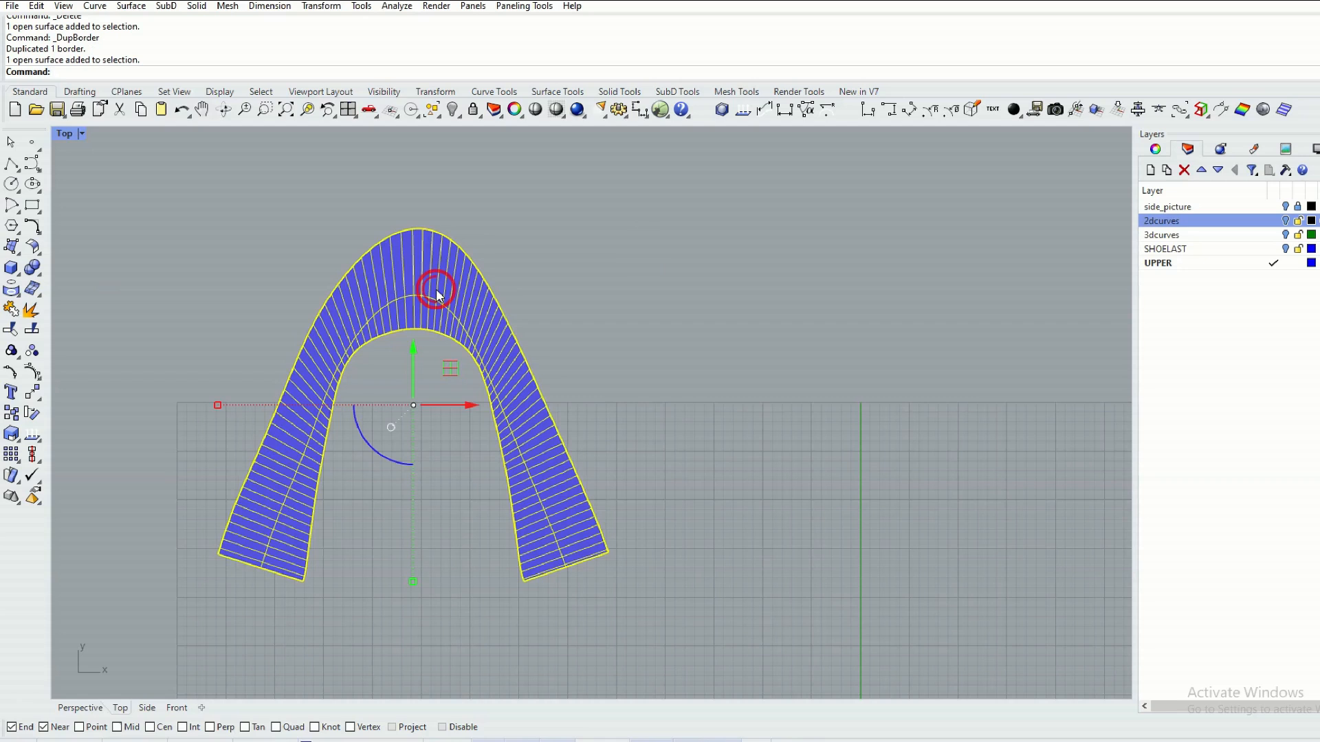
{"action": "key", "text": "Delete"}
{"action": "left_click", "coordinate": [737, 406]}
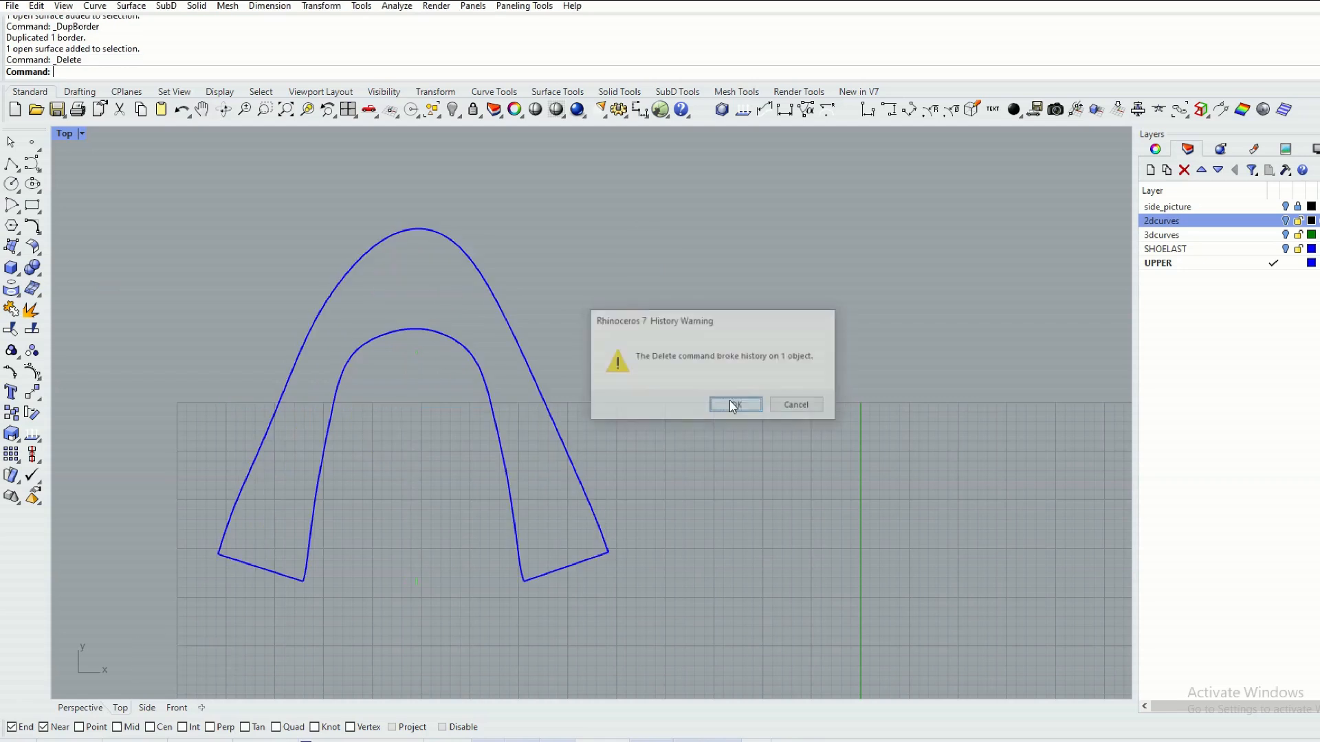
{"action": "scroll", "coordinate": [645, 406], "scroll_direction": "down", "scroll_amount": 4}
{"action": "right_click_drag", "start_coordinate": [529, 424], "coordinate": [471, 383]}
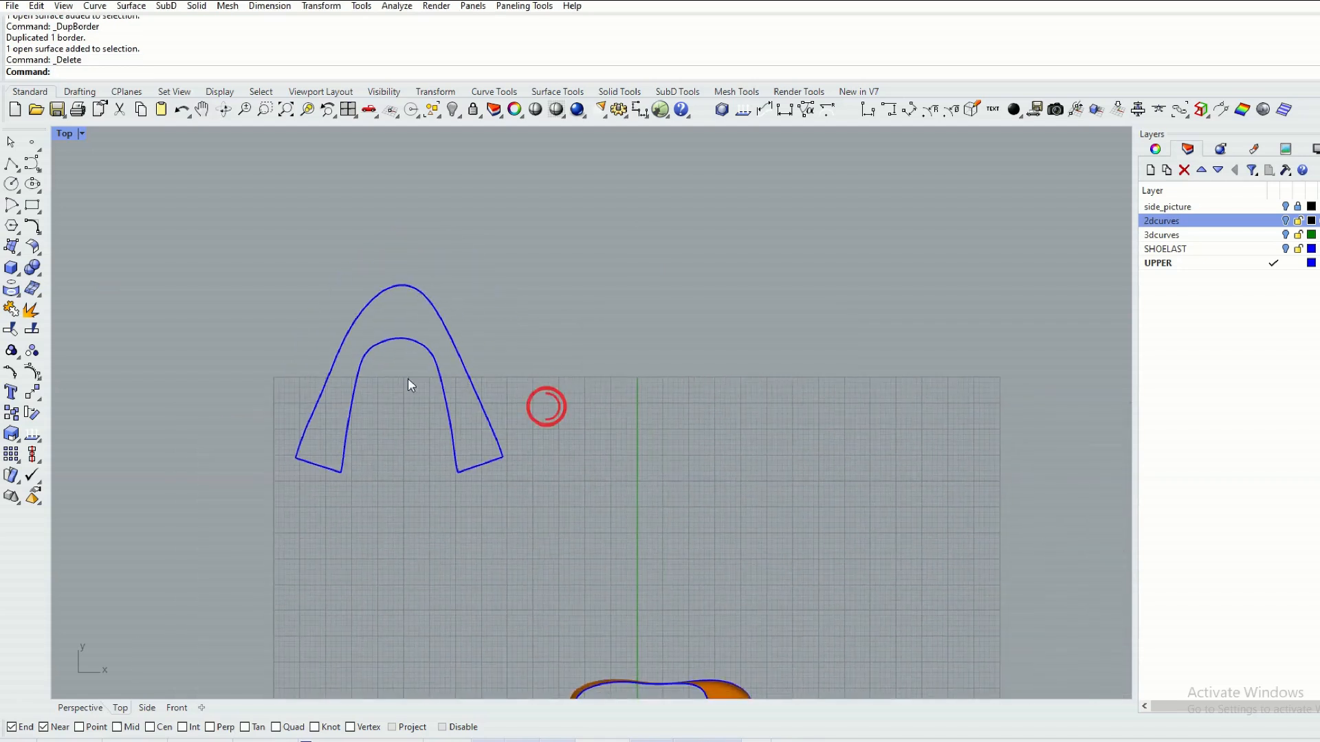
{"action": "scroll", "coordinate": [408, 384], "scroll_direction": "up", "scroll_amount": 2}
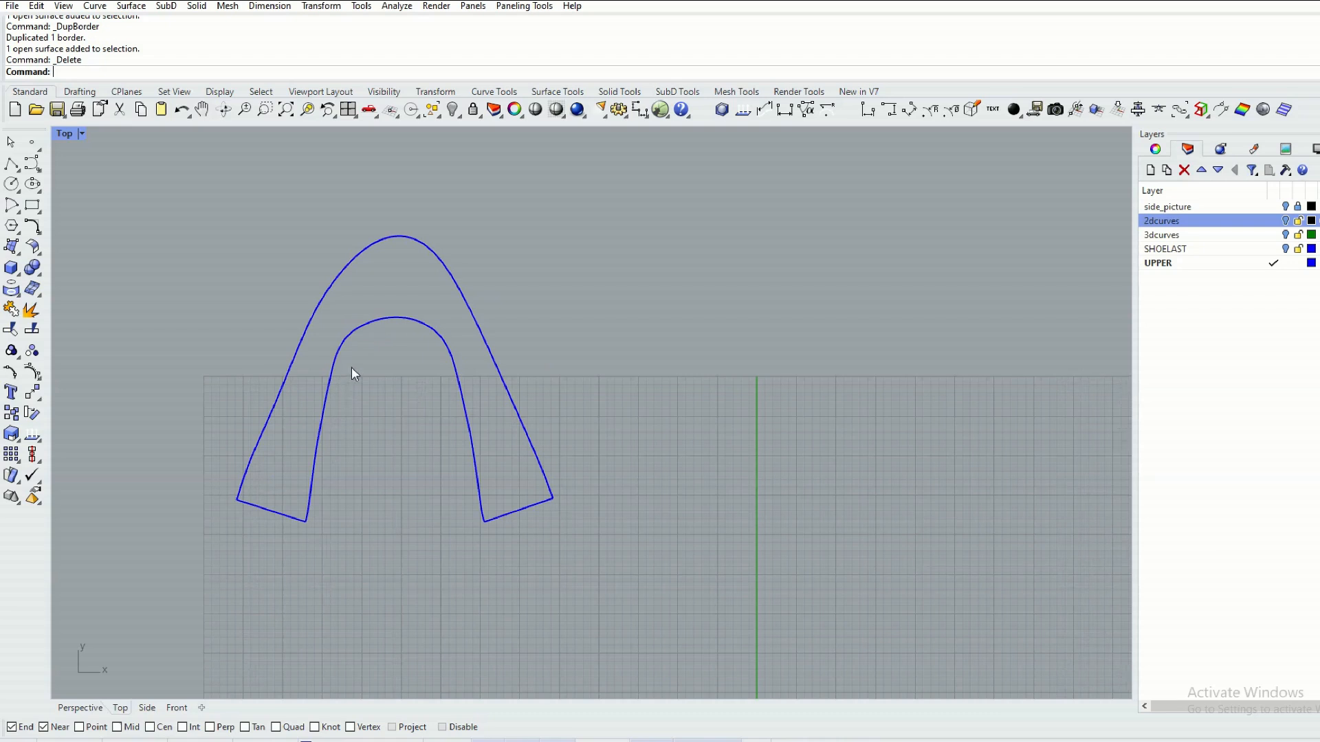
{"action": "scroll", "coordinate": [352, 366], "scroll_direction": "down", "scroll_amount": 3}
{"action": "right_click_drag", "start_coordinate": [394, 429], "coordinate": [373, 353]}
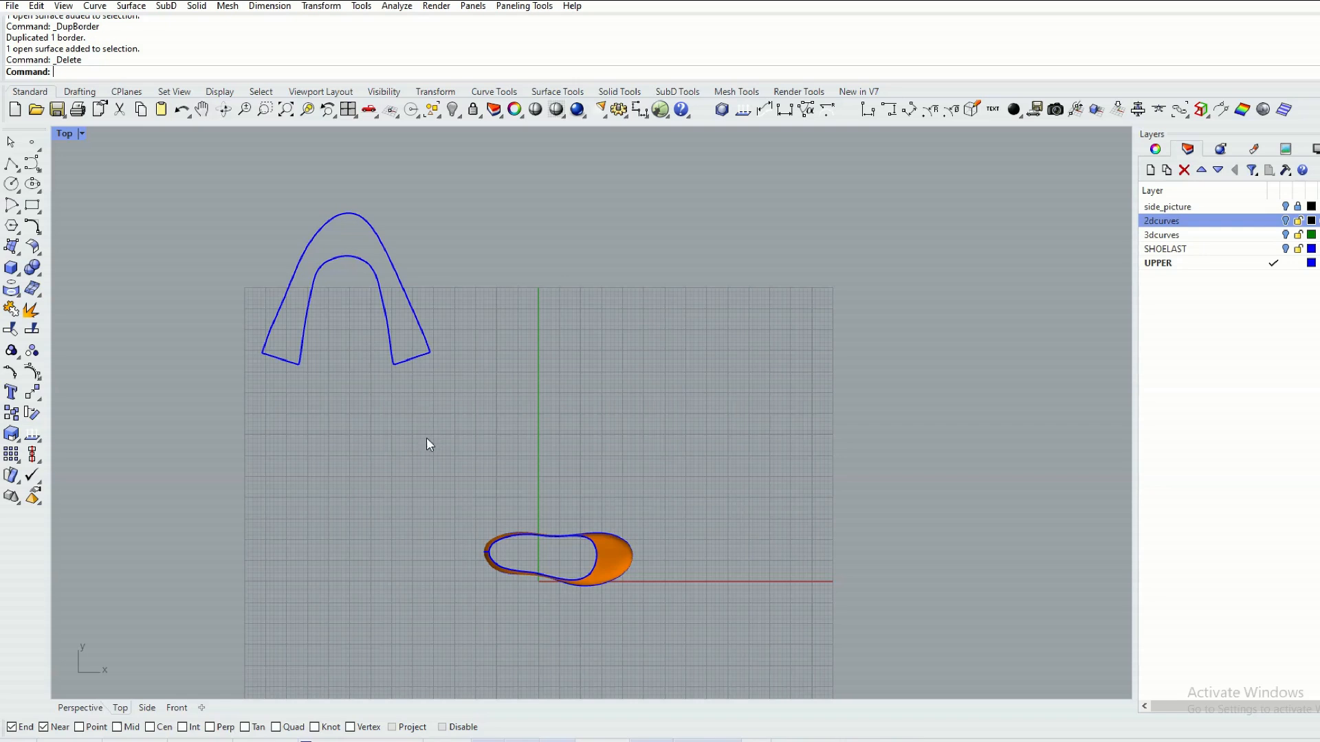
{"action": "right_click_drag", "start_coordinate": [289, 624], "coordinate": [287, 570]}
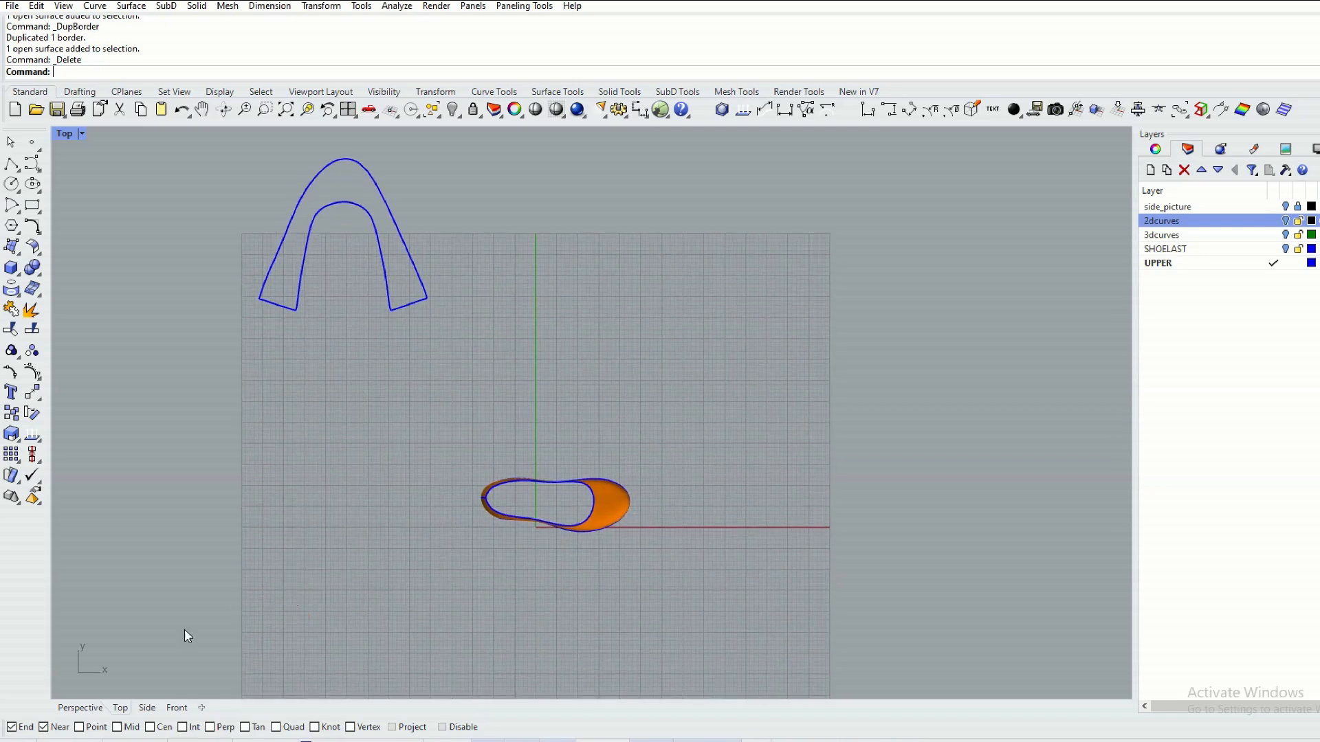
Make the 2dcurves layer visible over the shoe upper in the Top view.
{"action": "scroll", "coordinate": [558, 538], "scroll_direction": "up", "scroll_amount": 6}
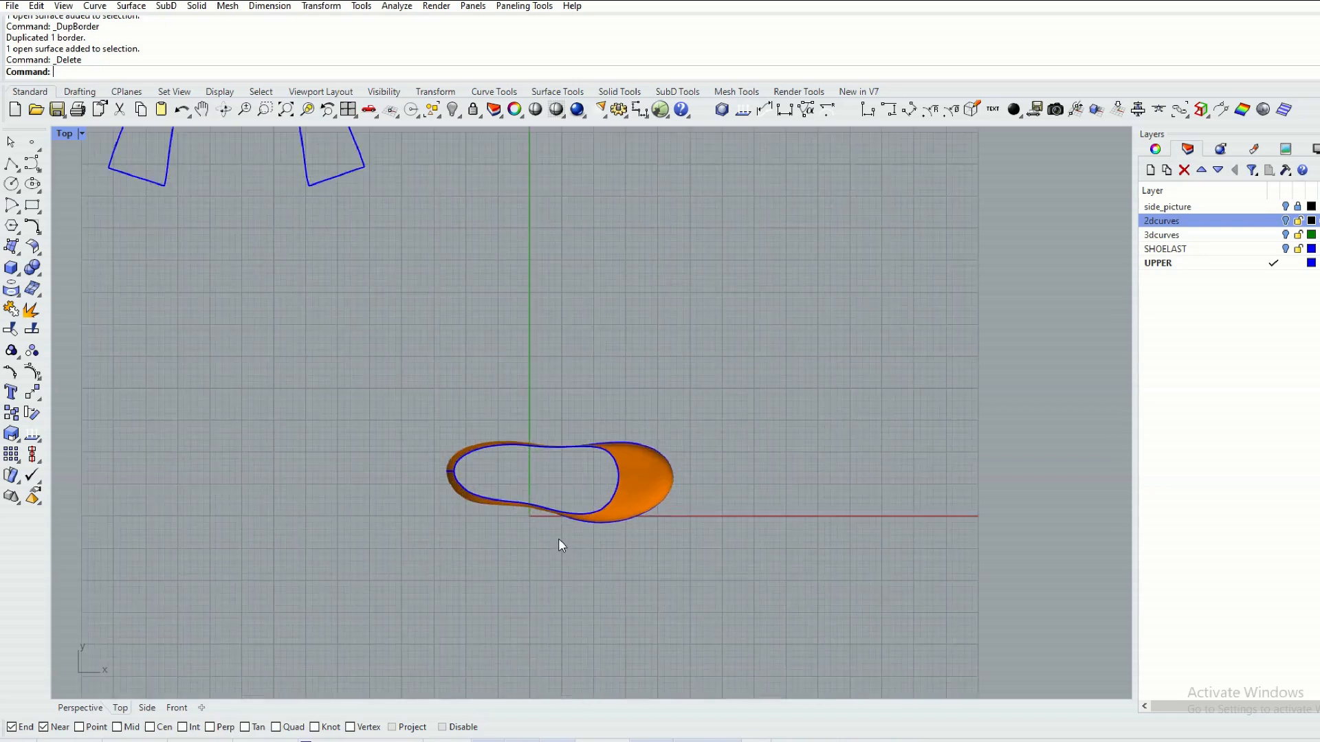
{"action": "right_click_drag", "start_coordinate": [580, 525], "coordinate": [479, 545]}
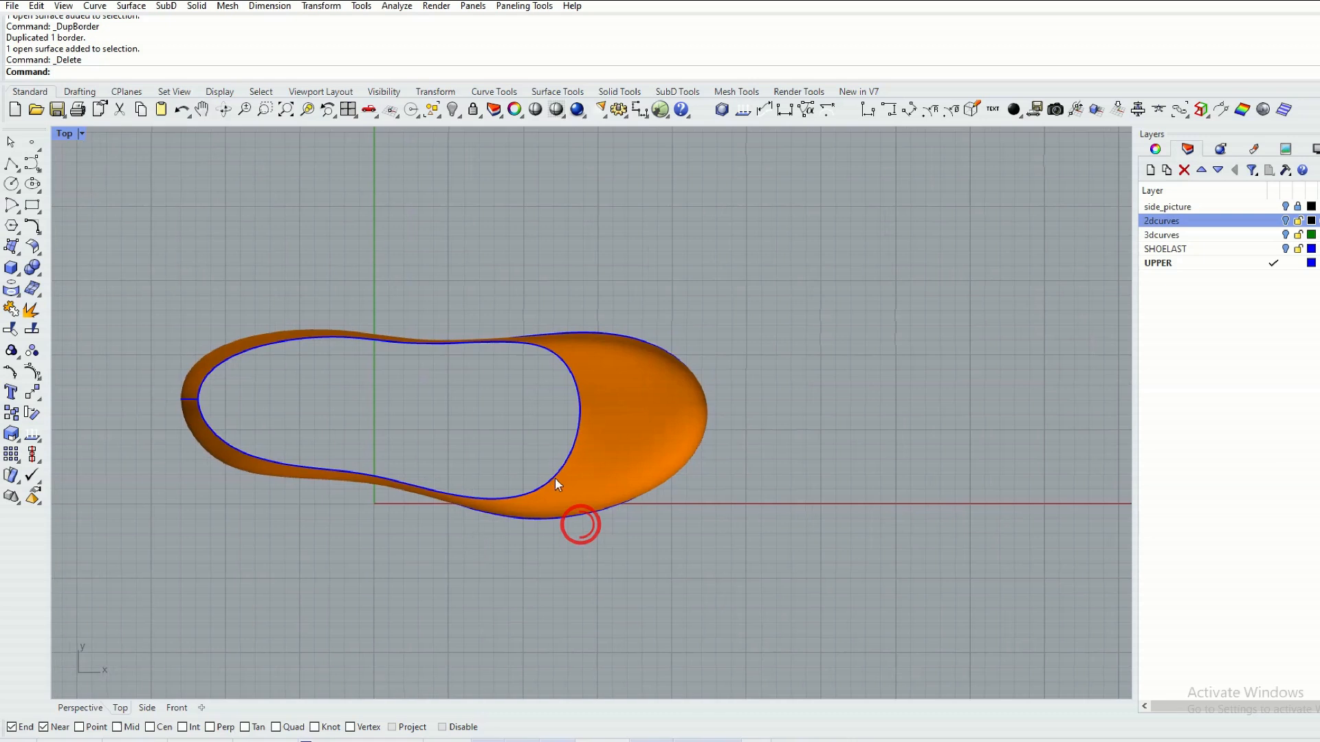
{"action": "scroll", "coordinate": [576, 452], "scroll_direction": "up", "scroll_amount": 2}
{"action": "right_click_drag", "start_coordinate": [576, 452], "coordinate": [621, 466]}
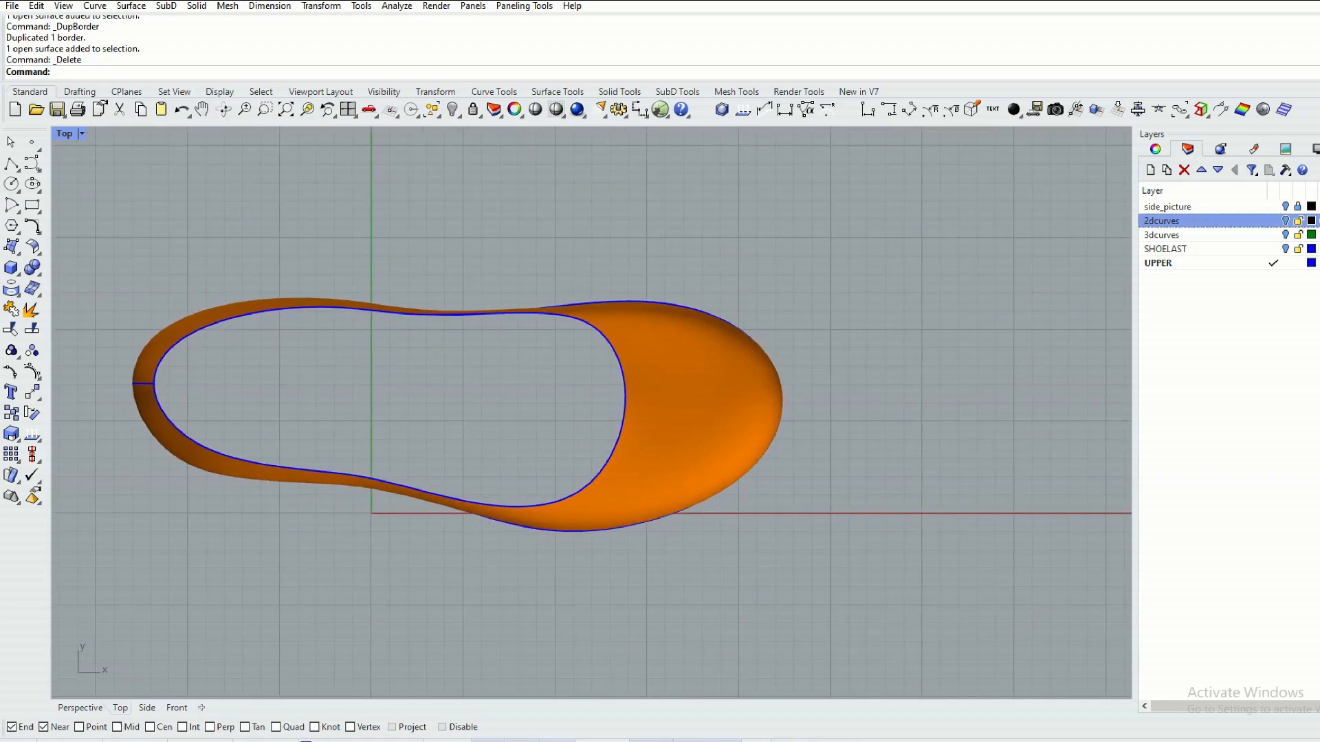
{"action": "left_click", "coordinate": [1285, 220]}
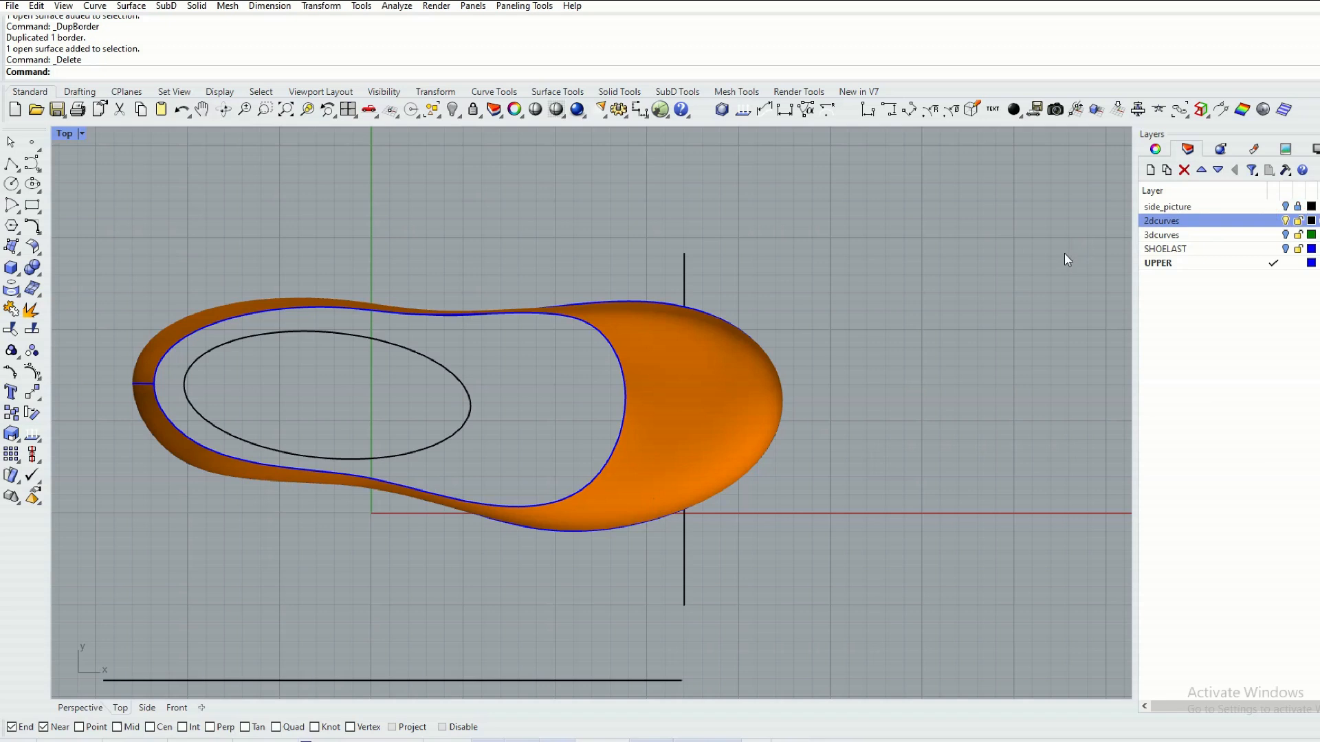
Project the vertical line crossing the toe area onto the upper surface and hide the 2dcurves layer.
{"action": "left_click", "coordinate": [684, 268]}
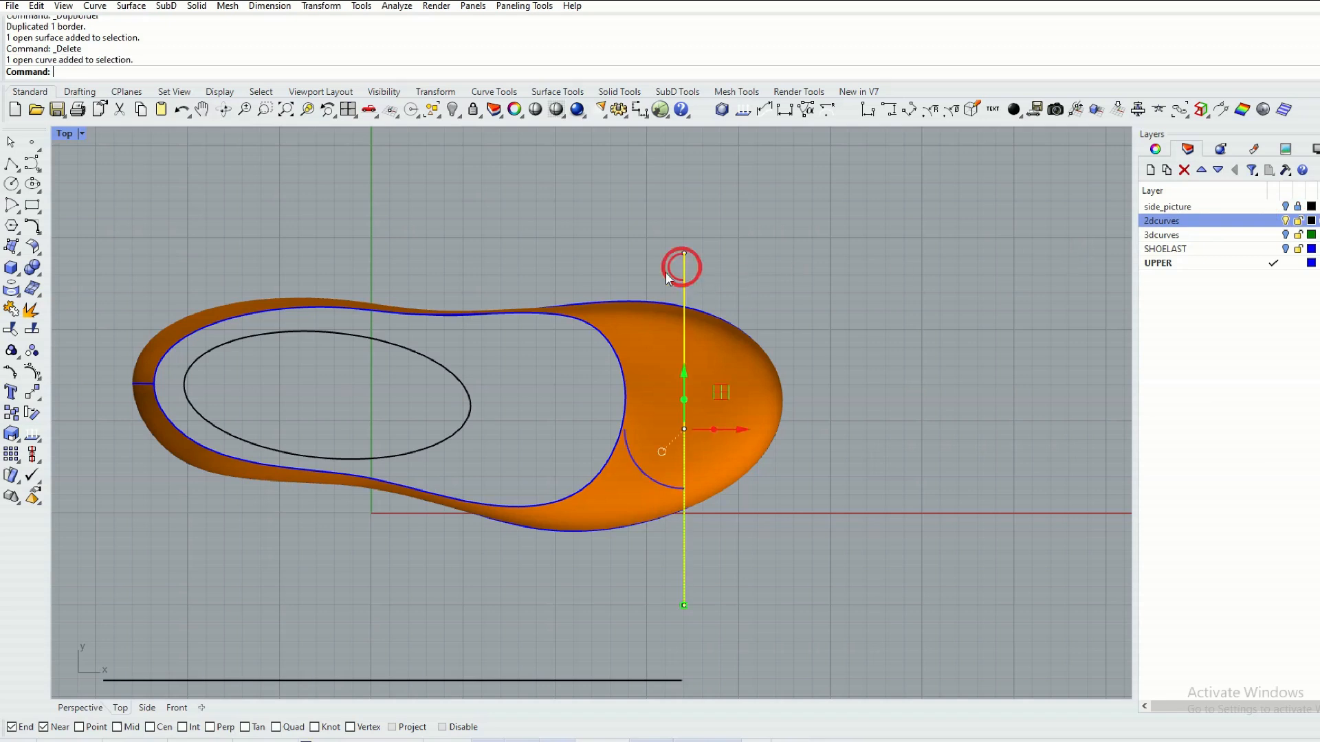
{"action": "left_click", "coordinate": [12, 292]}
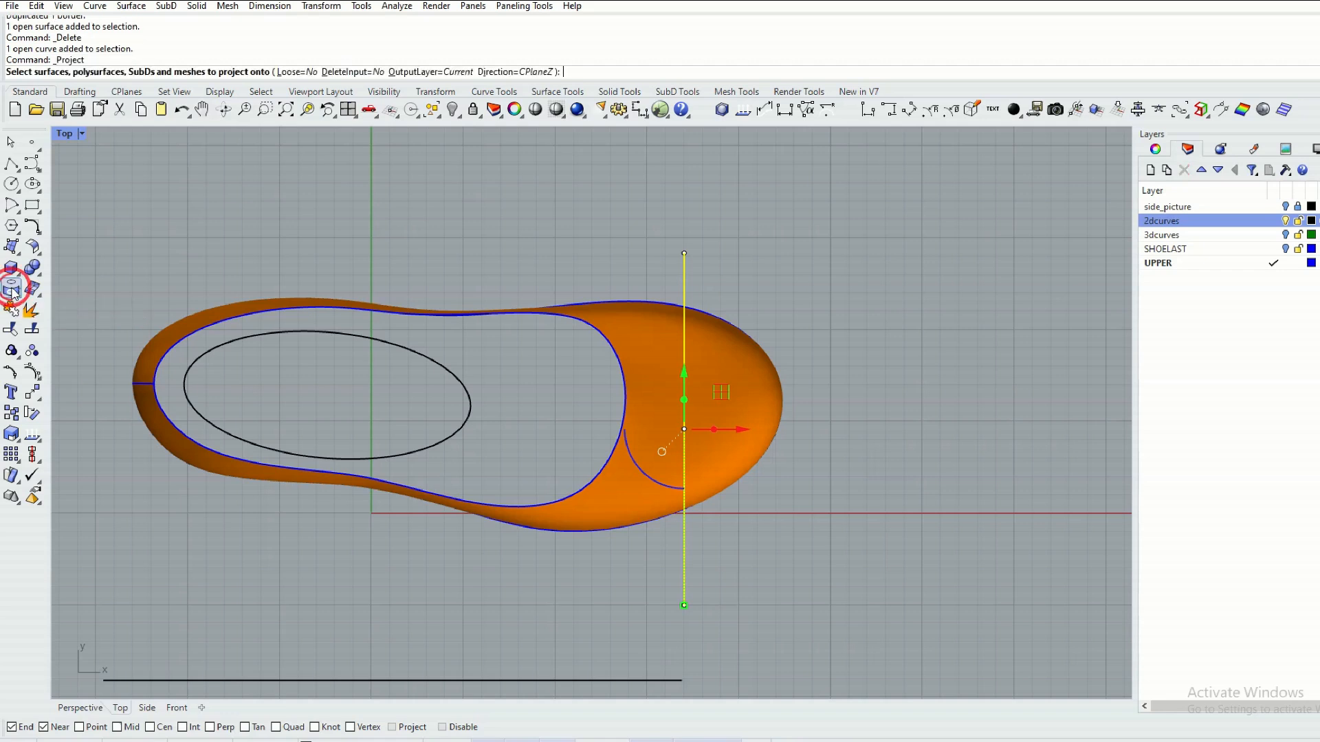
{"action": "left_click", "coordinate": [723, 349]}
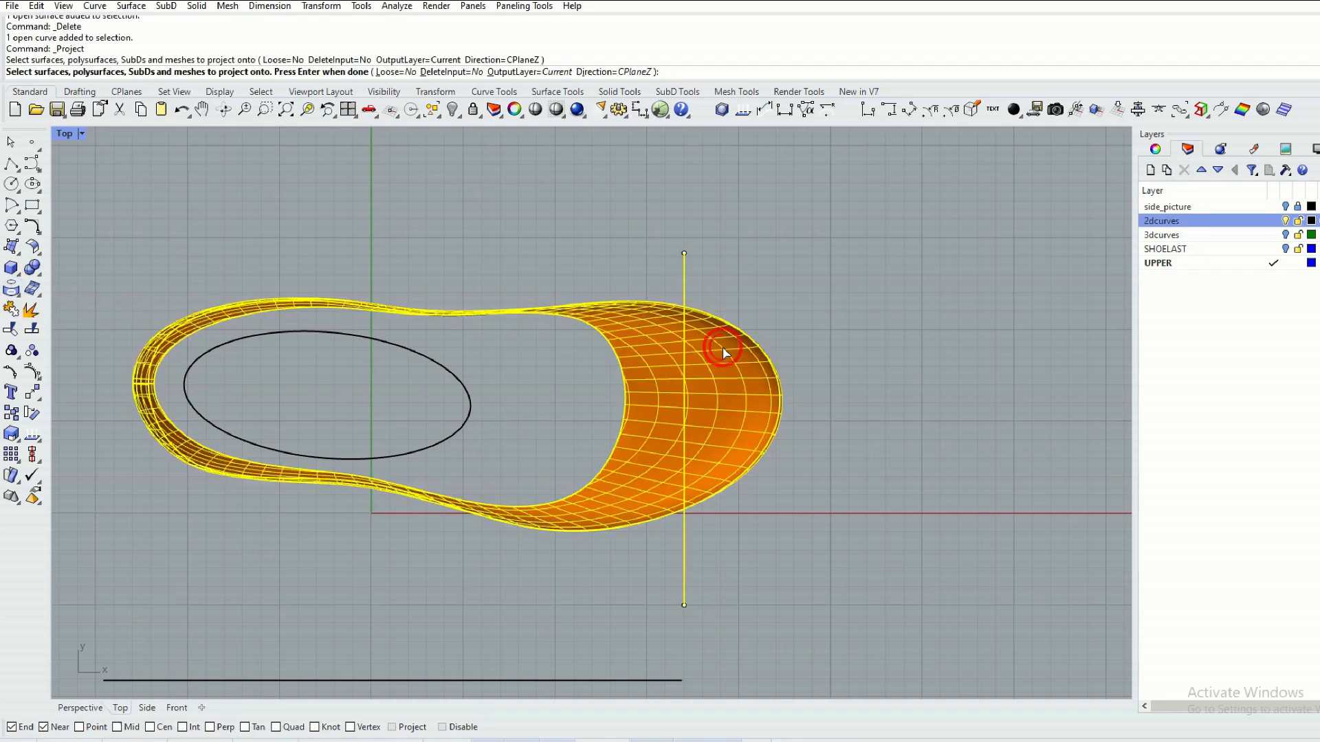
{"action": "right_click", "coordinate": [723, 349]}
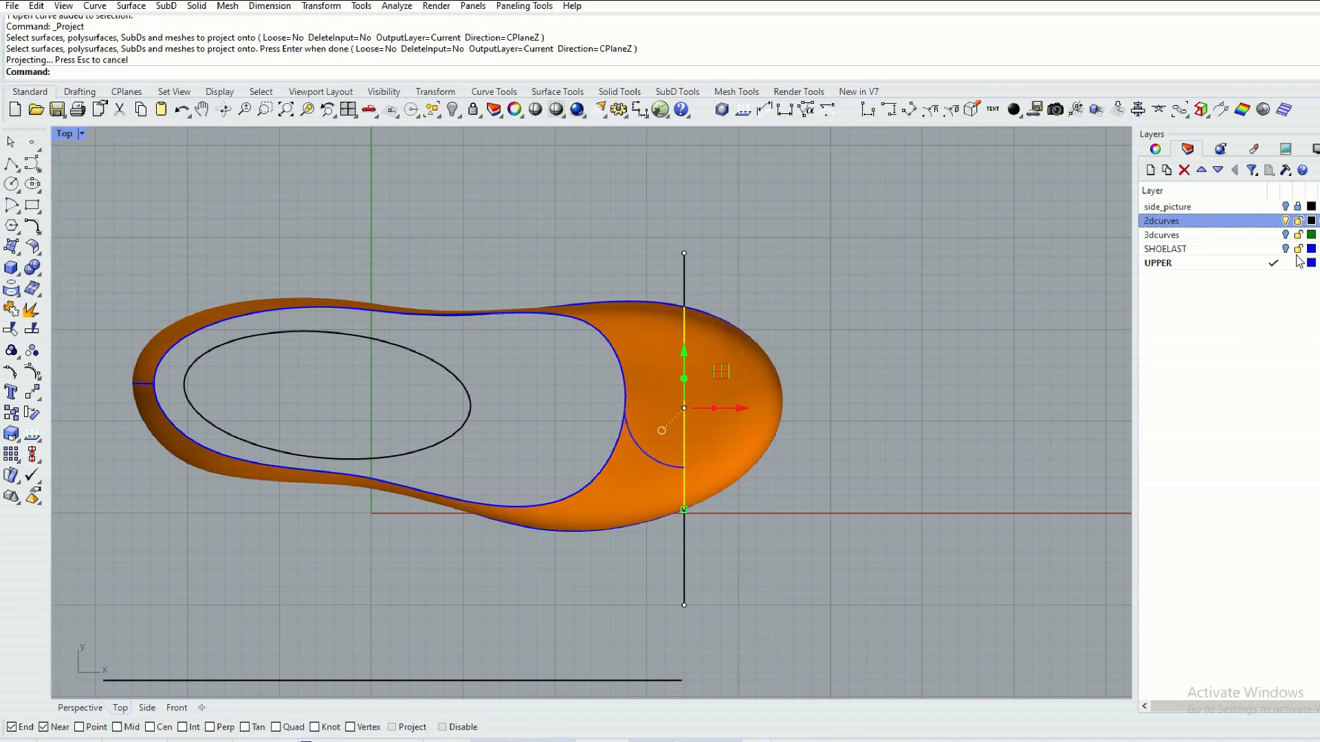
{"action": "left_click", "coordinate": [1285, 220]}
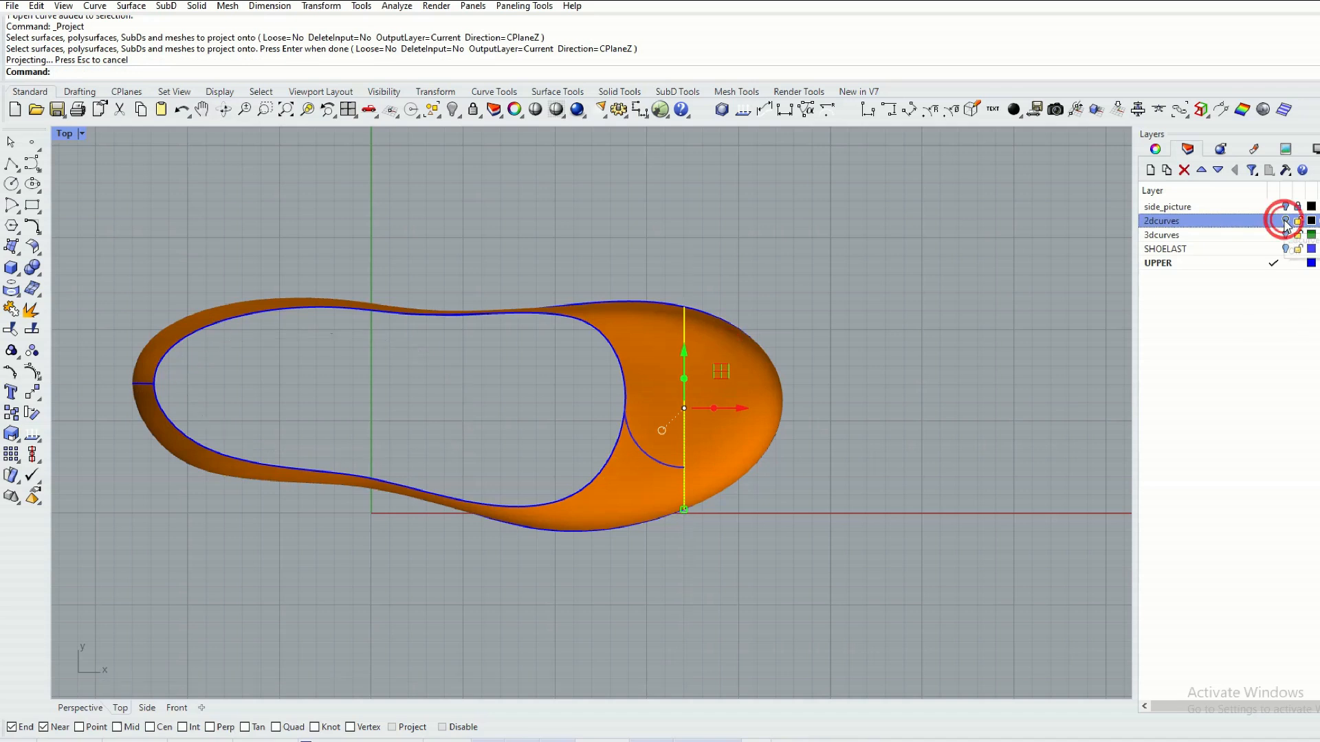
{"action": "left_click", "coordinate": [932, 285]}
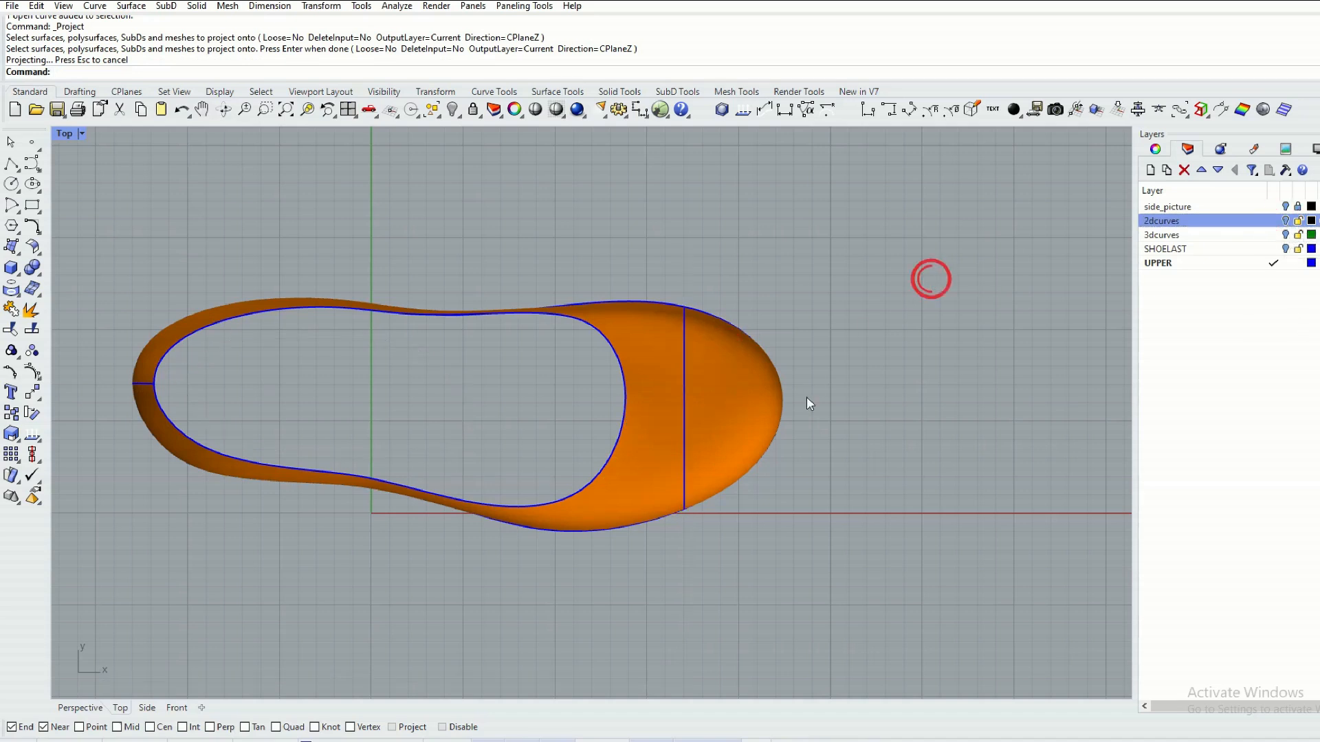
Unroll the upper with Unroll Surface UV using the Natural linear direction, including the projected toe curve, without exploding or labels.
{"action": "left_click", "coordinate": [77, 708]}
{"action": "scroll", "coordinate": [511, 447], "scroll_direction": "down", "scroll_amount": 2}
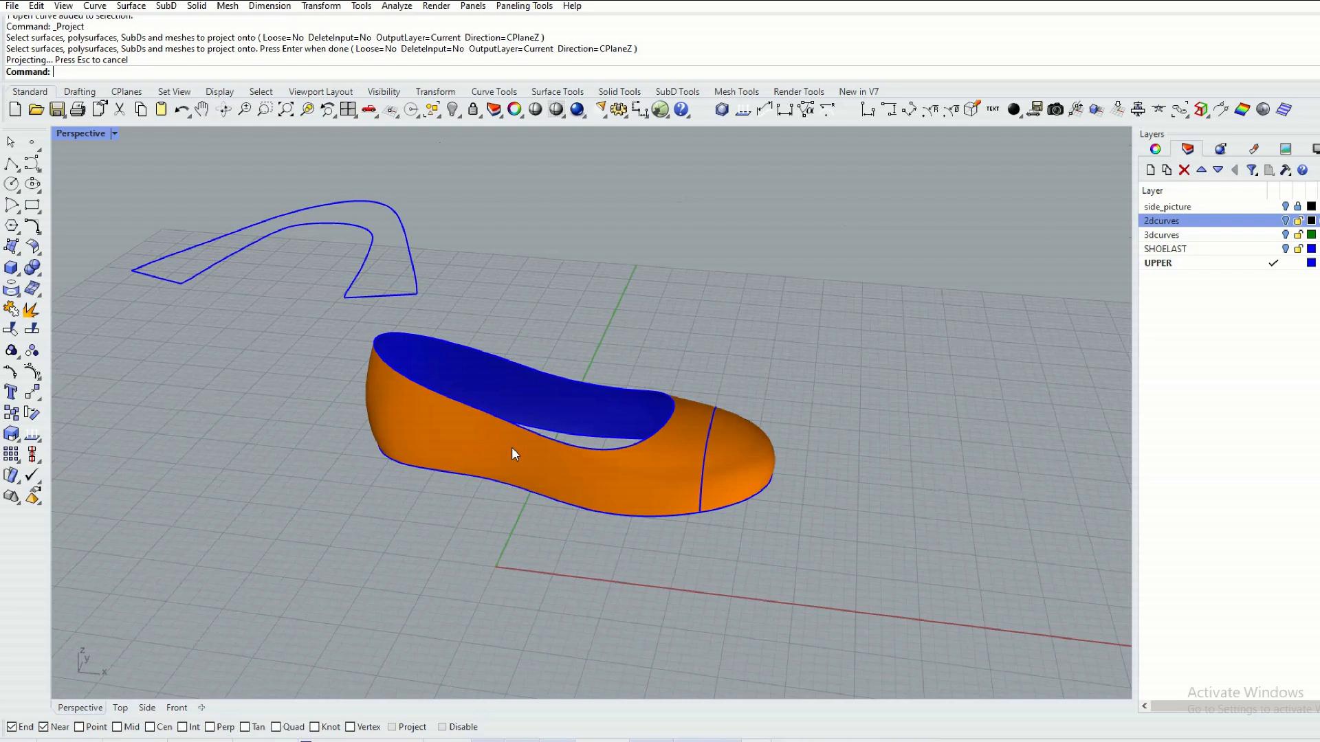
{"action": "right_click_drag", "start_coordinate": [484, 450], "coordinate": [592, 423], "text": "shift"}
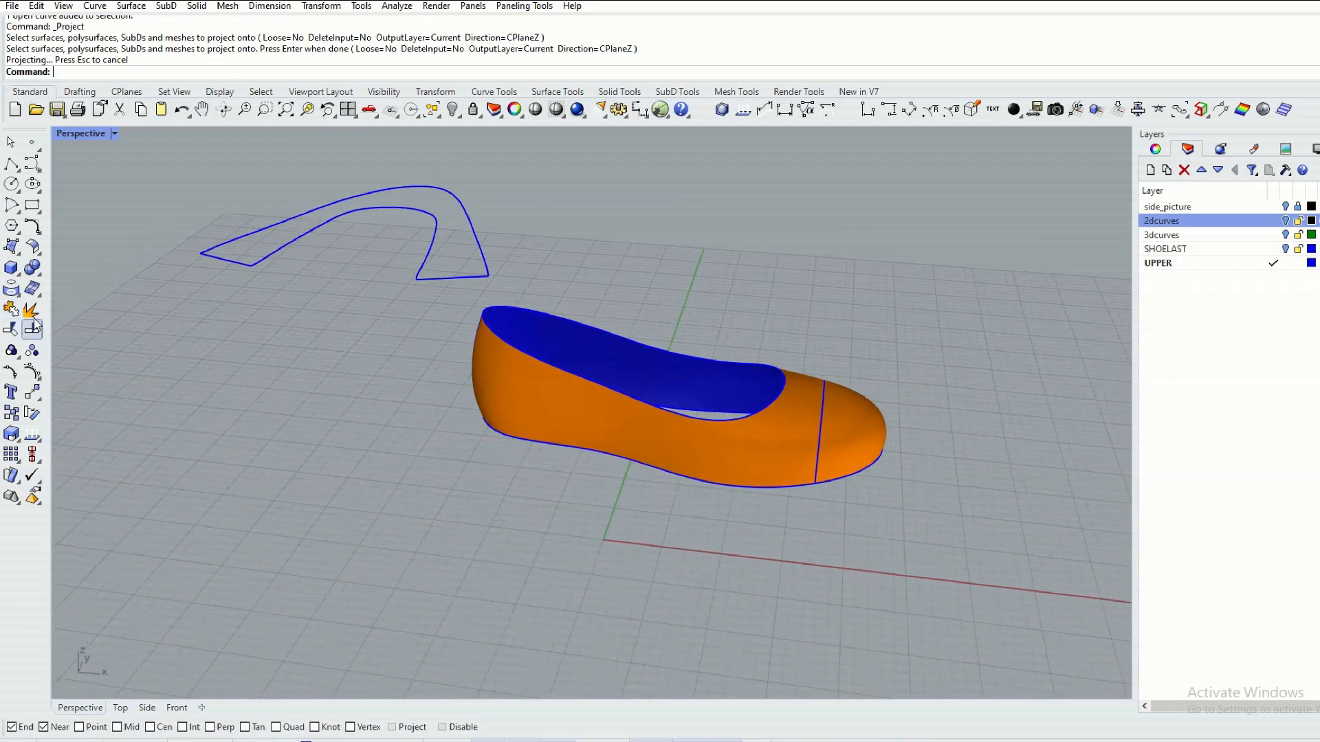
{"action": "left_click", "coordinate": [131, 6]}
{"action": "mouse_move", "coordinate": [237, 442]}
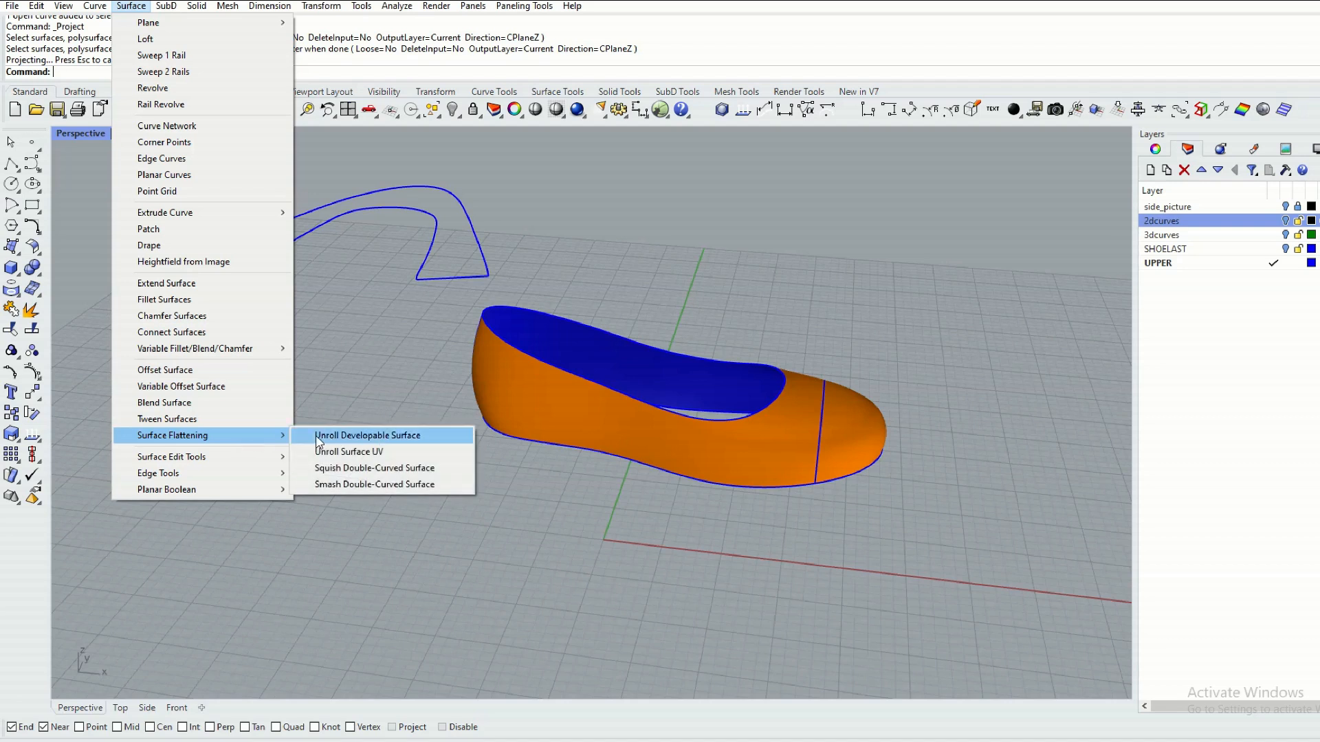
{"action": "left_click", "coordinate": [369, 452]}
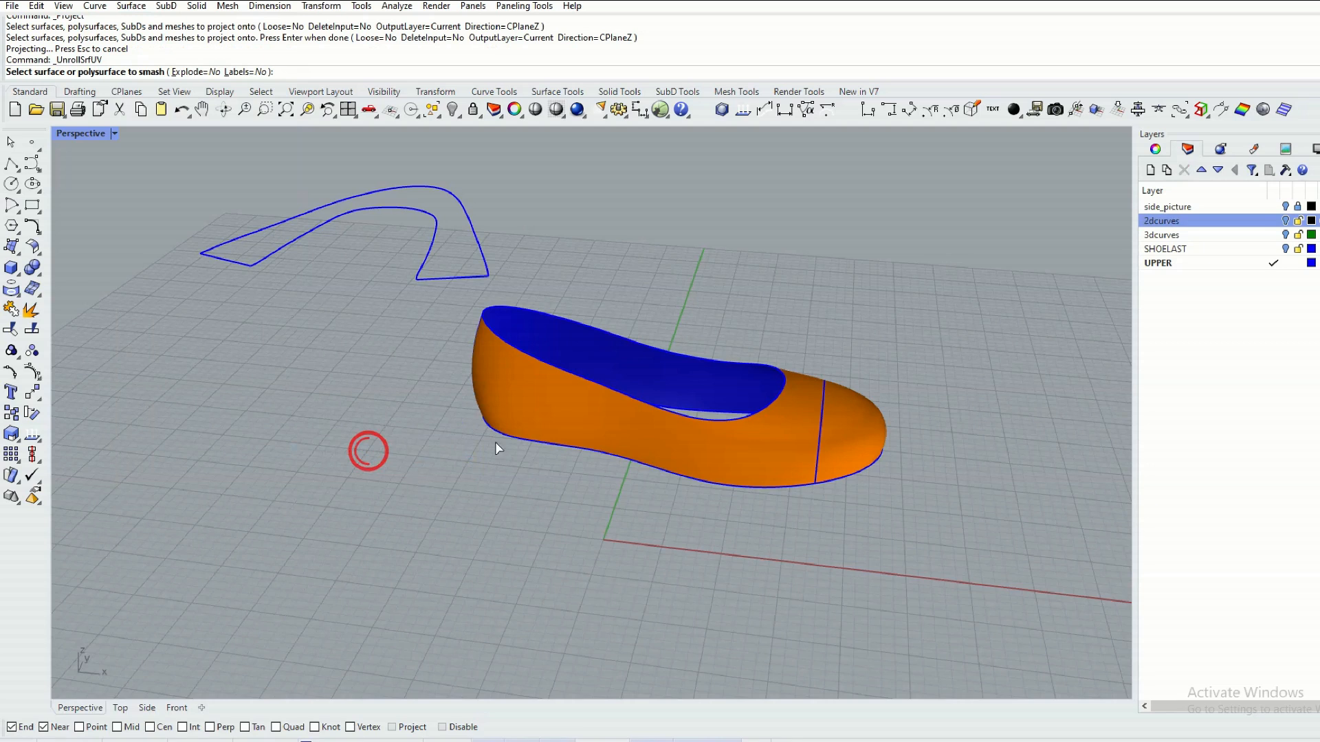
{"action": "left_click", "coordinate": [733, 452]}
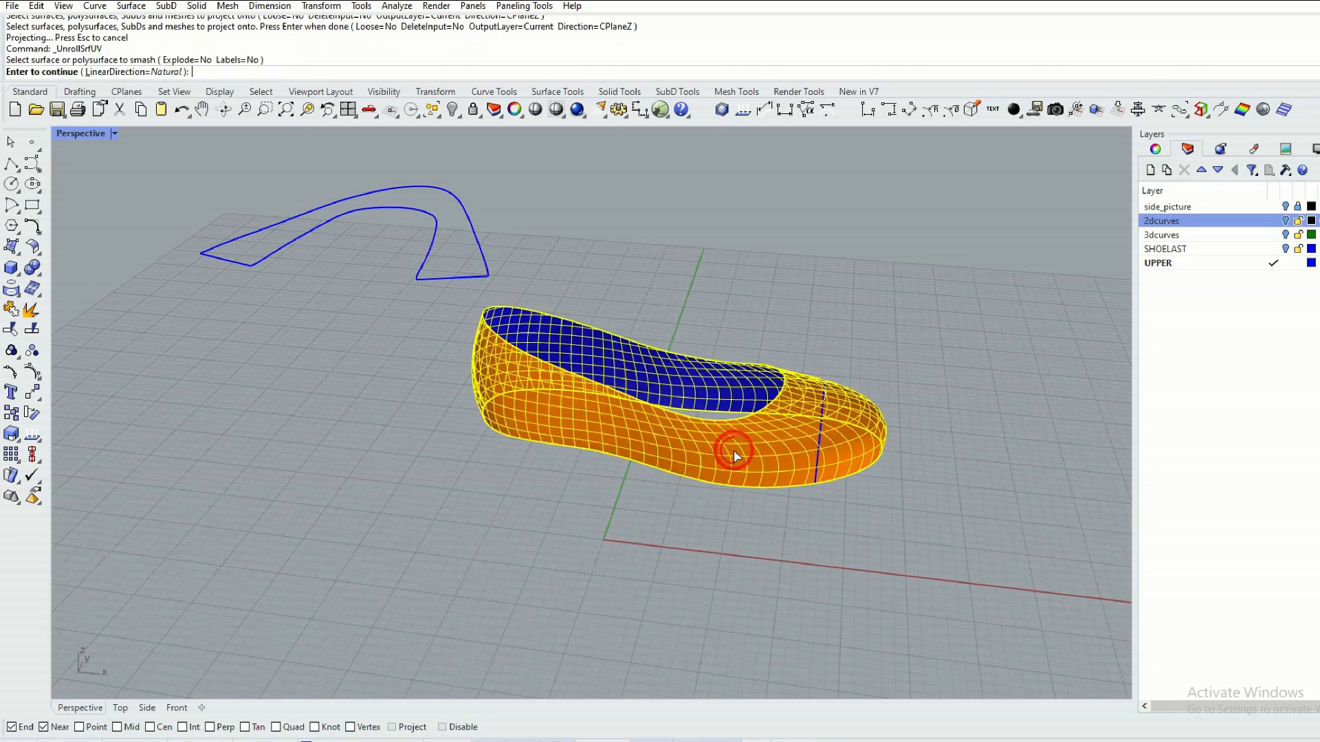
{"action": "right_click", "coordinate": [732, 451]}
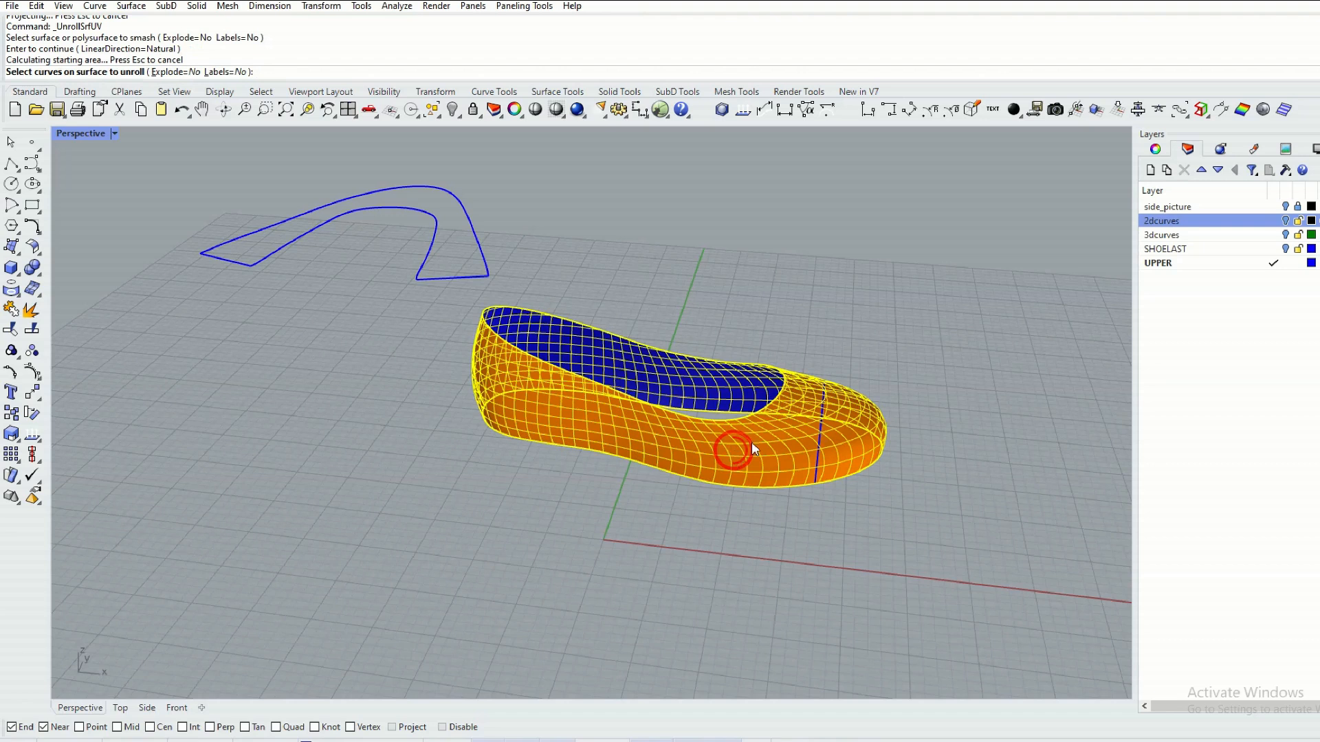
{"action": "left_click", "coordinate": [821, 433]}
{"action": "right_click", "coordinate": [804, 315]}
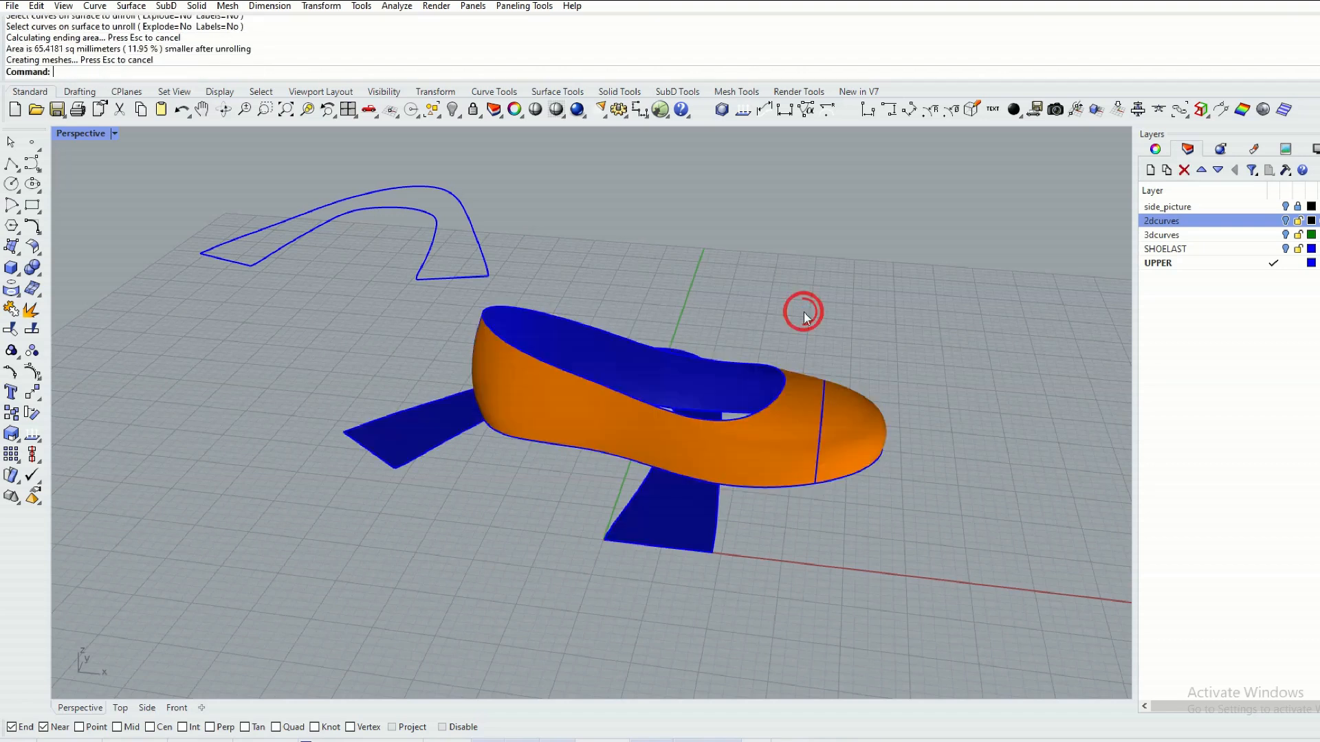
In the Top view, move the unrolled upper and its toe curve away from the shoe into the empty area beside it.
{"action": "left_click", "coordinate": [120, 708]}
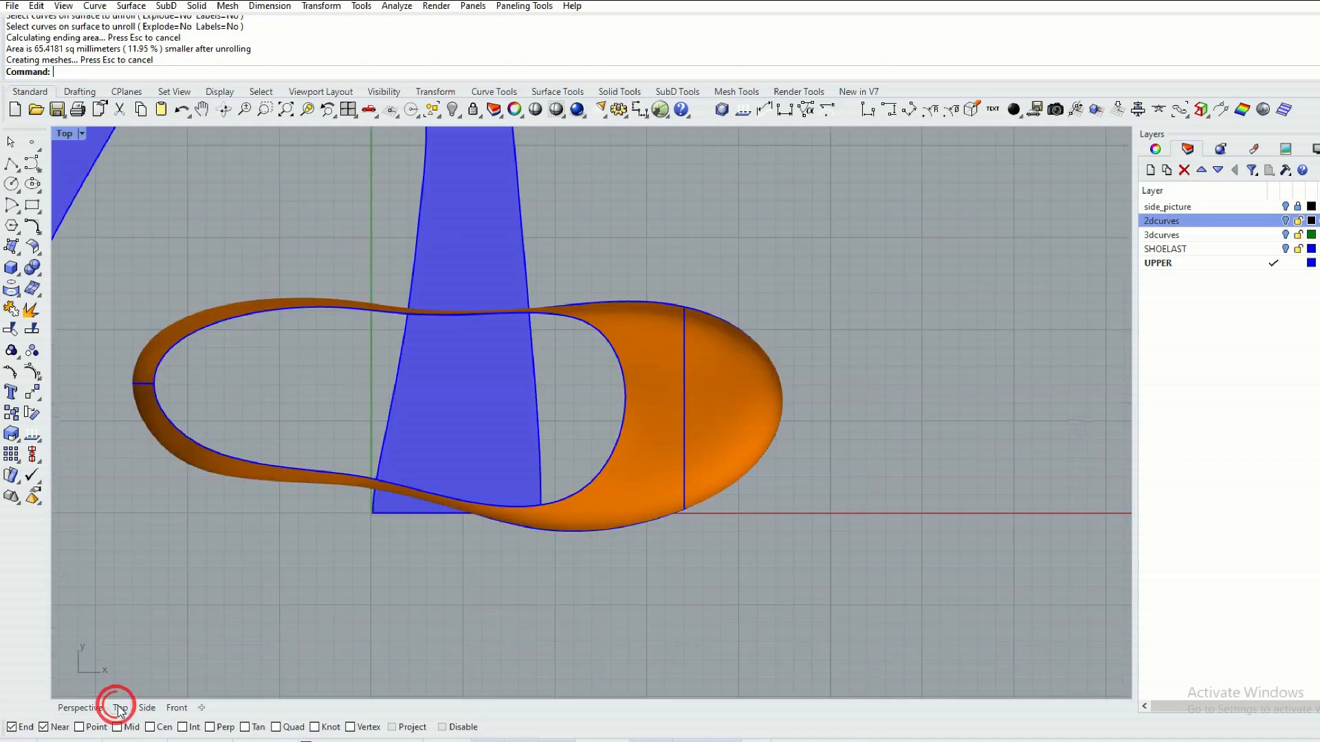
{"action": "scroll", "coordinate": [289, 526], "scroll_direction": "down", "scroll_amount": 6}
{"action": "right_click_drag", "start_coordinate": [340, 436], "coordinate": [673, 551]}
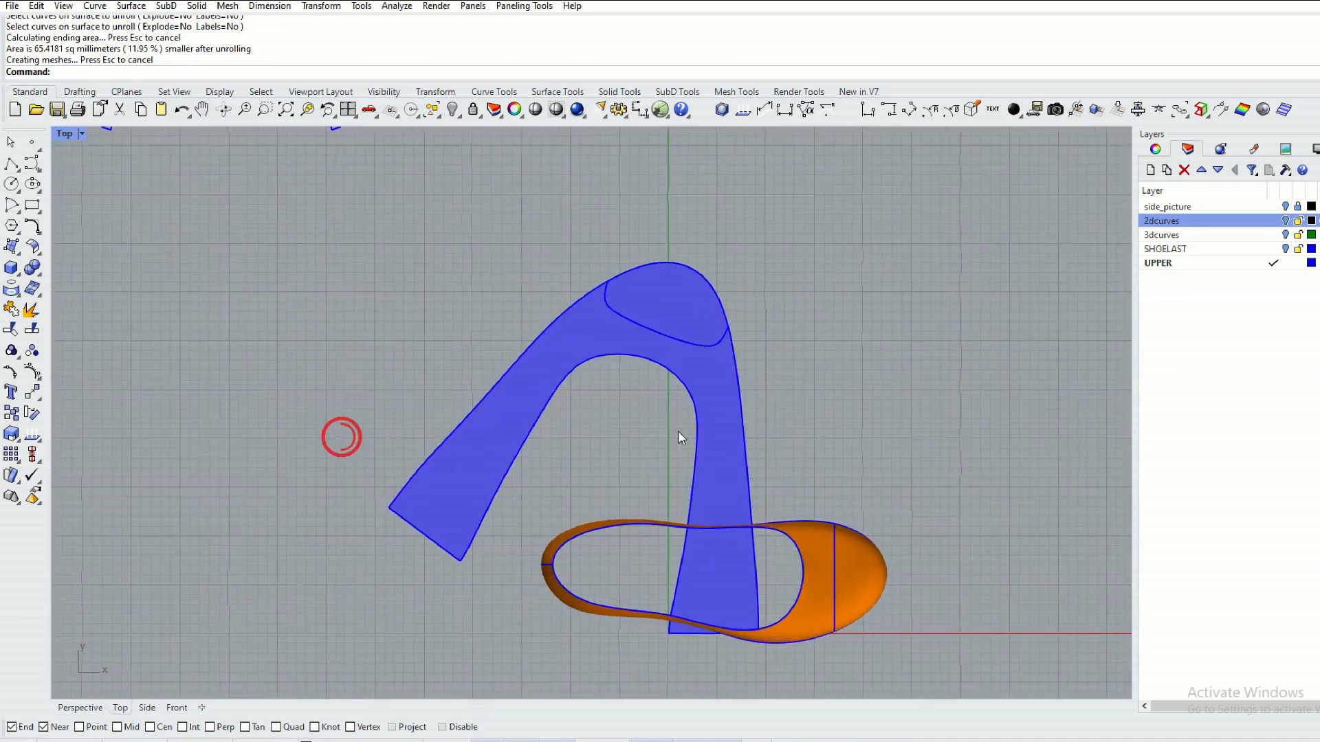
{"action": "scroll", "coordinate": [671, 418], "scroll_direction": "up", "scroll_amount": 2}
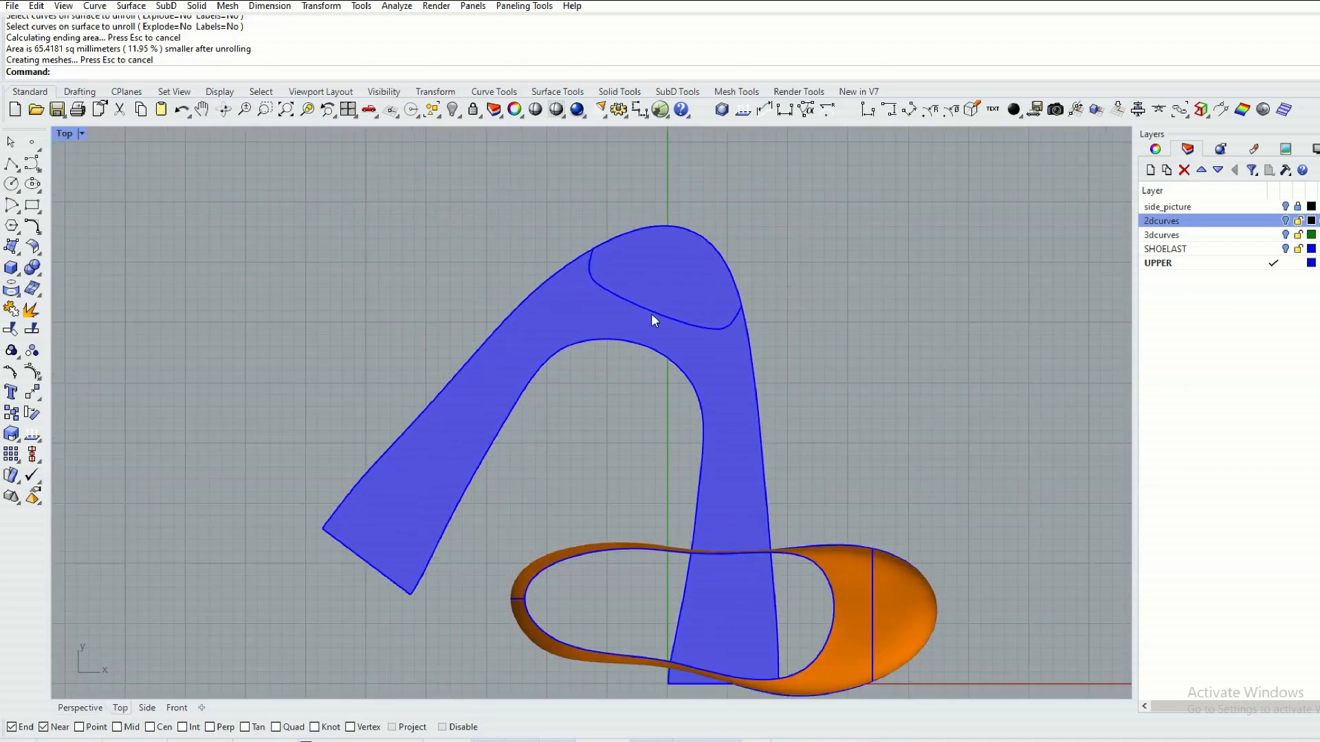
{"action": "scroll", "coordinate": [651, 340], "scroll_direction": "down", "scroll_amount": 1}
{"action": "left_click_drag", "start_coordinate": [772, 283], "coordinate": [374, 441]}
{"action": "scroll", "coordinate": [663, 364], "scroll_direction": "down", "scroll_amount": 2}
{"action": "scroll", "coordinate": [499, 345], "scroll_direction": "up", "scroll_amount": 1}
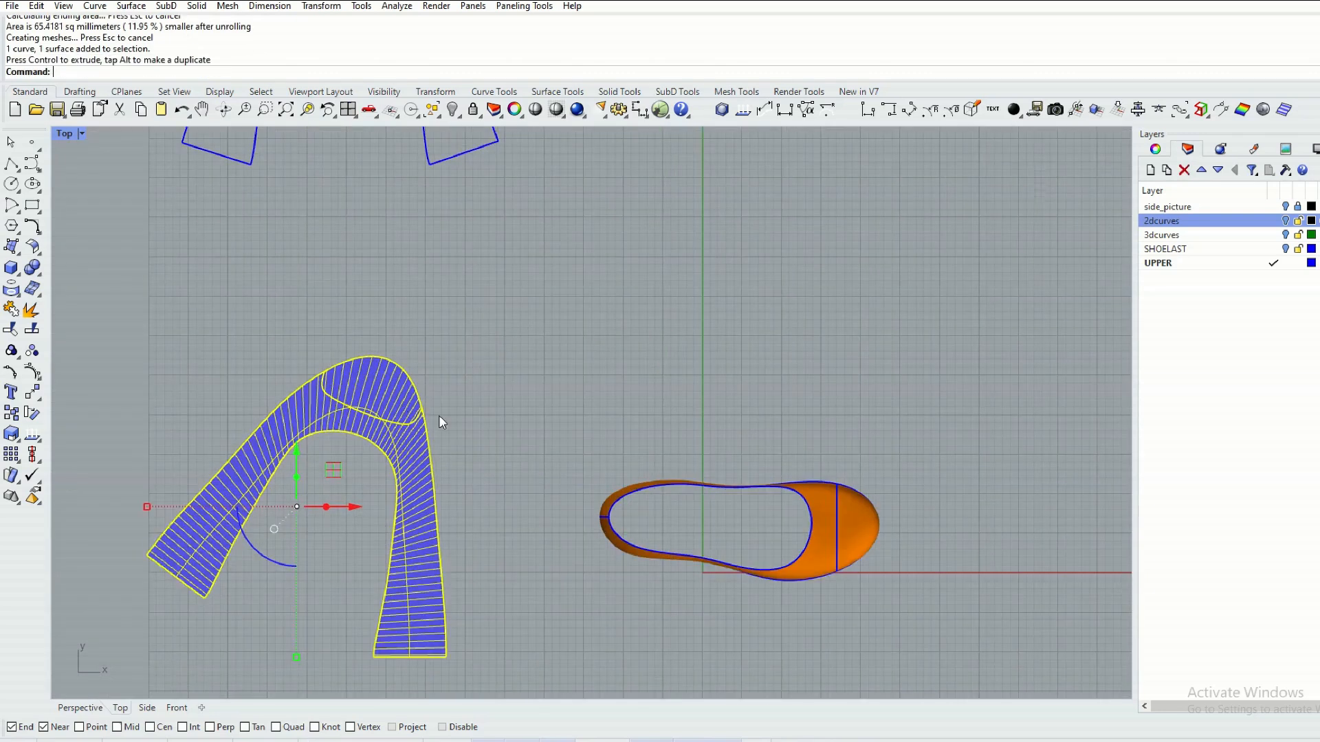
Orient the unrolled upper and its toe curve by the two inner end corners to a horizontal direction, without copying or scaling.
{"action": "right_click_drag", "start_coordinate": [438, 415], "coordinate": [506, 361]}
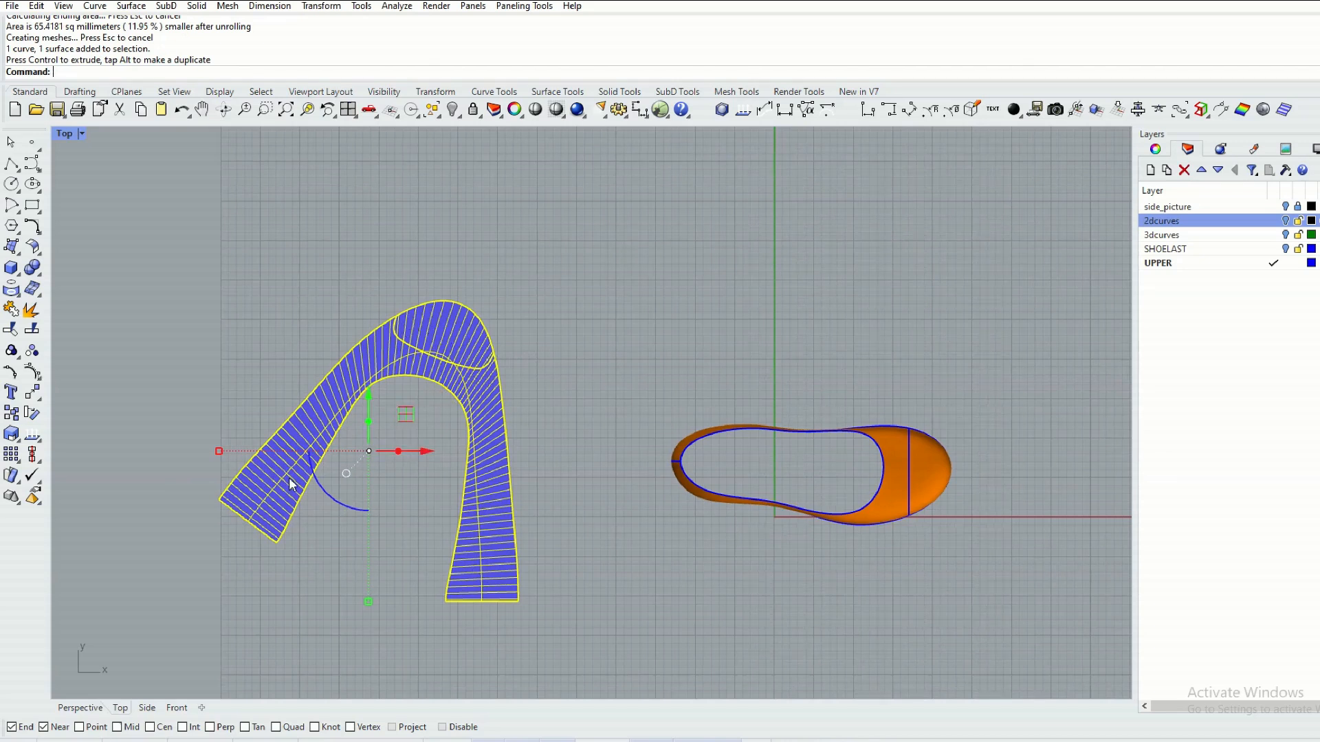
{"action": "left_click", "coordinate": [33, 393]}
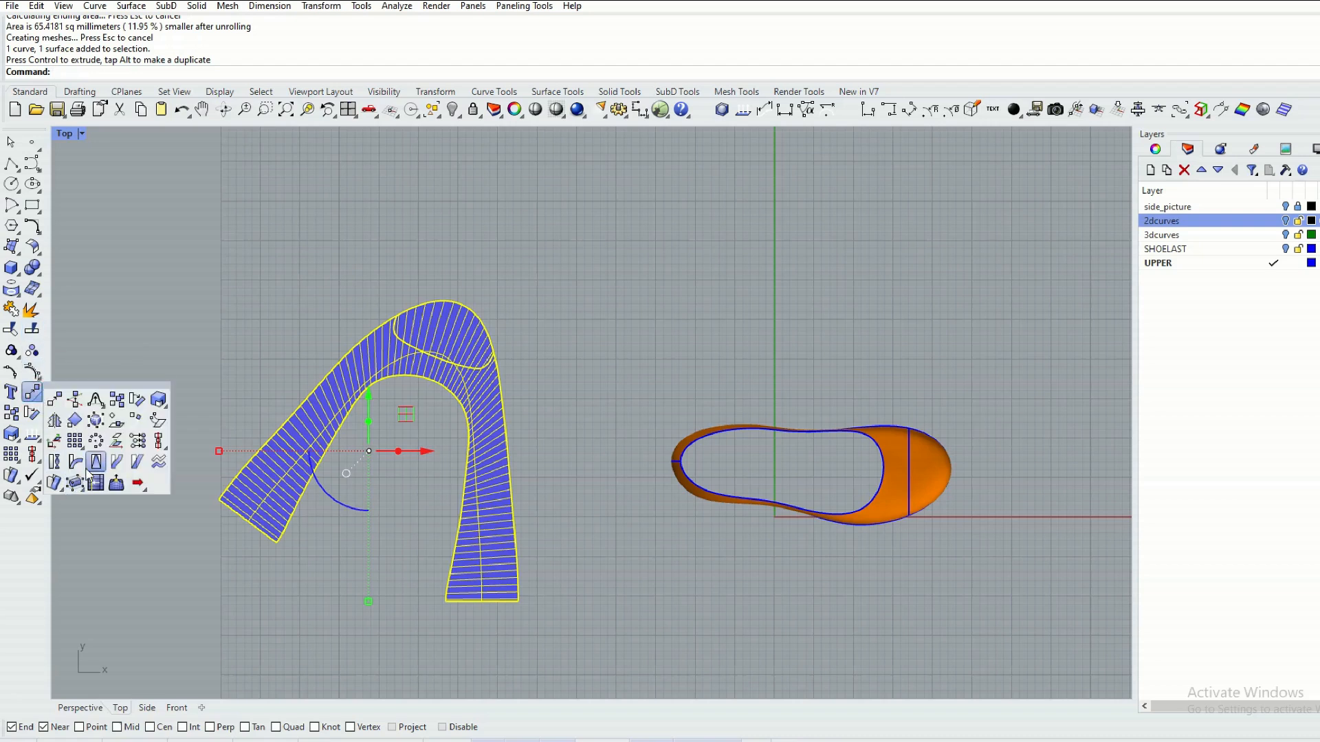
{"action": "left_click", "coordinate": [78, 418]}
{"action": "left_click", "coordinate": [276, 543]}
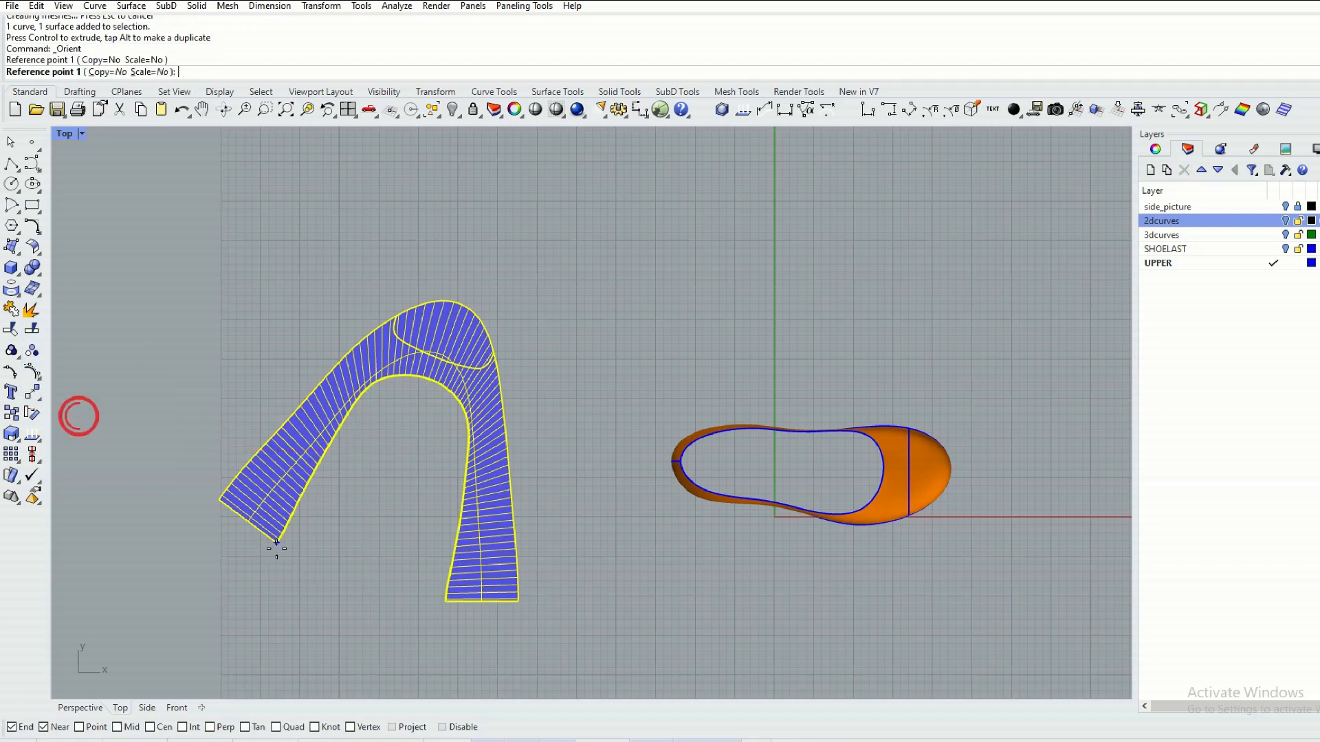
{"action": "left_click", "coordinate": [445, 601]}
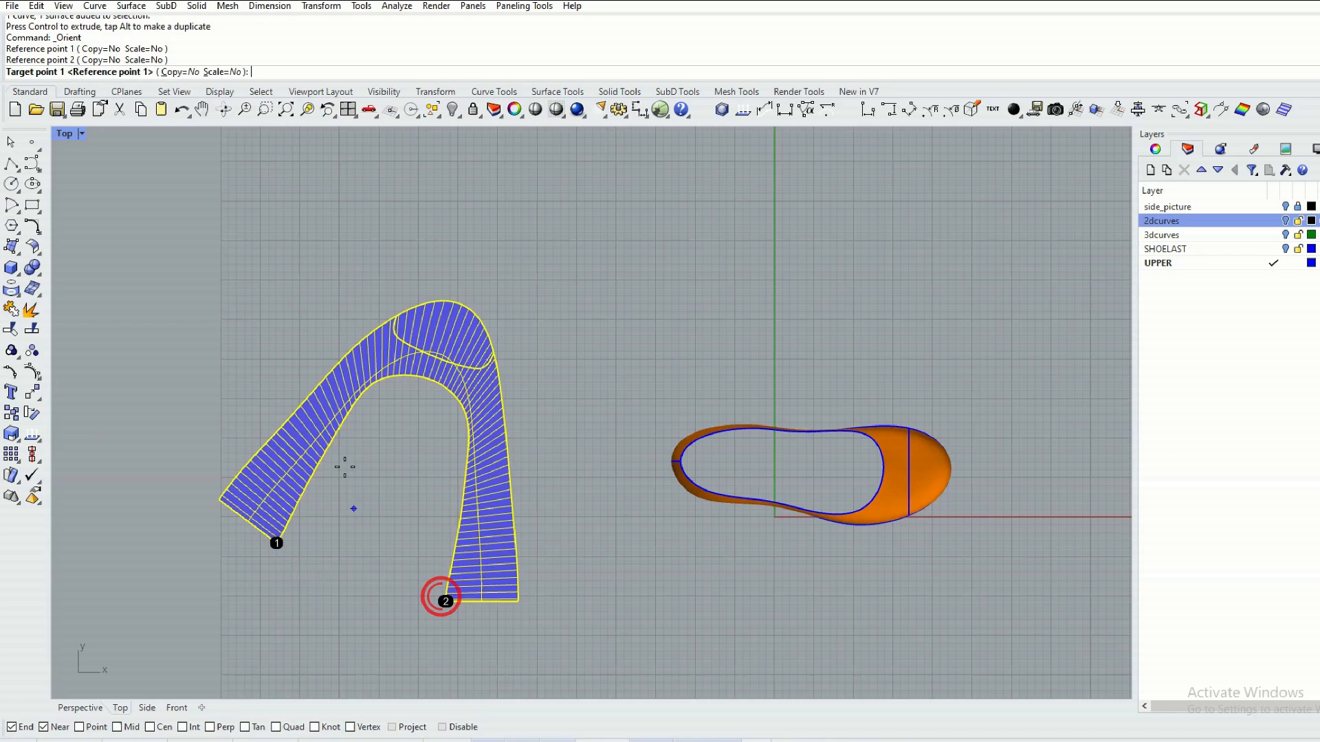
{"action": "left_click", "coordinate": [274, 315]}
{"action": "left_click", "coordinate": [629, 323]}
Move the oriented flat upper with its toe curve into the free space just below the first pattern outline.
{"action": "scroll", "coordinate": [540, 346], "scroll_direction": "down", "scroll_amount": 2}
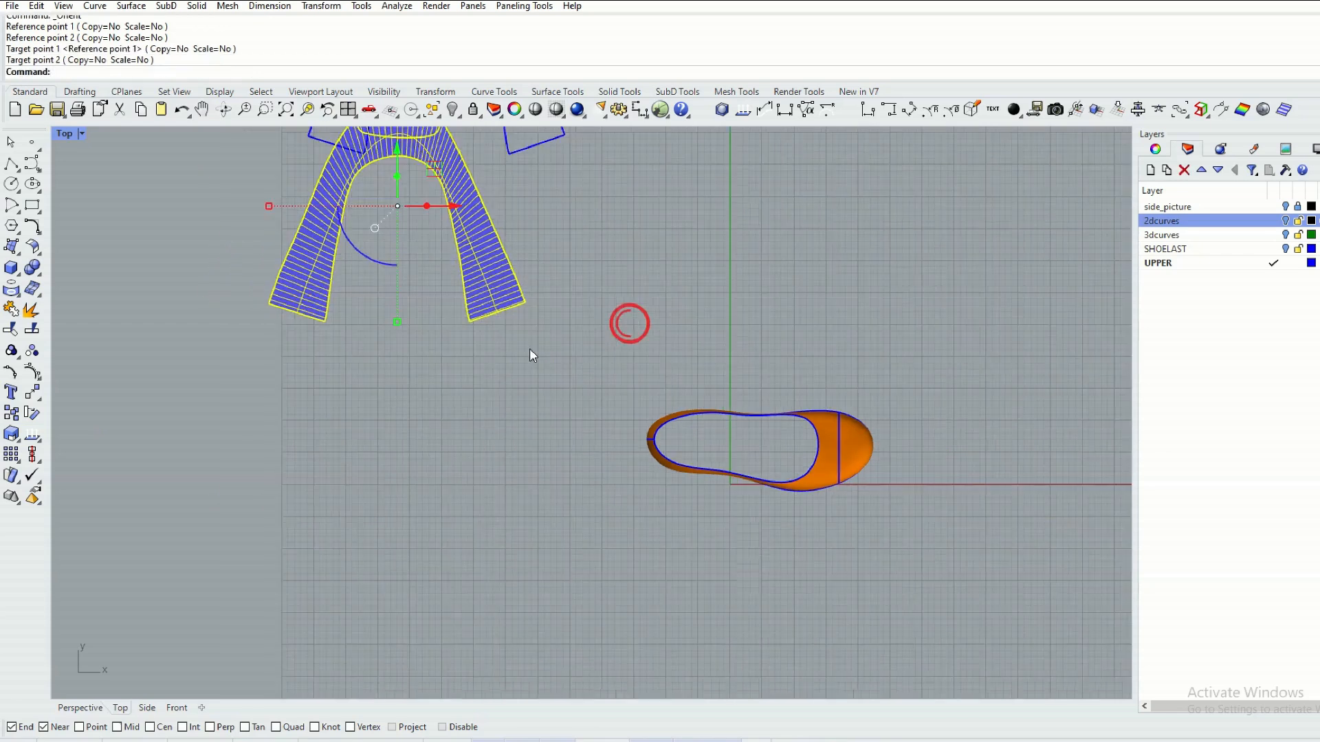
{"action": "right_click_drag", "start_coordinate": [518, 350], "coordinate": [534, 477]}
{"action": "left_click_drag", "start_coordinate": [440, 289], "coordinate": [499, 400]}
{"action": "left_click", "coordinate": [599, 343]}
{"action": "scroll", "coordinate": [587, 366], "scroll_direction": "up", "scroll_amount": 1}
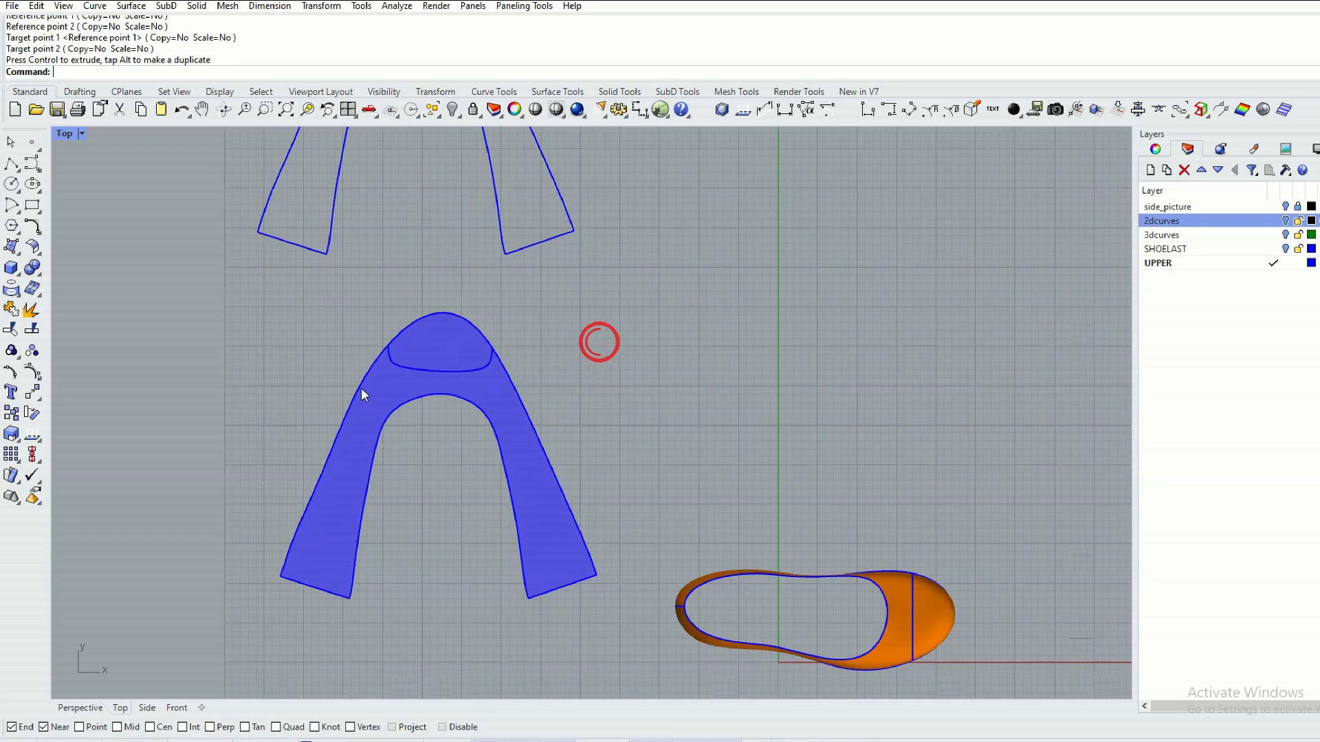
Duplicate the border of the second flat upper and delete its surface, keeping only the outline and the toe curve.
{"action": "left_click", "coordinate": [374, 391]}
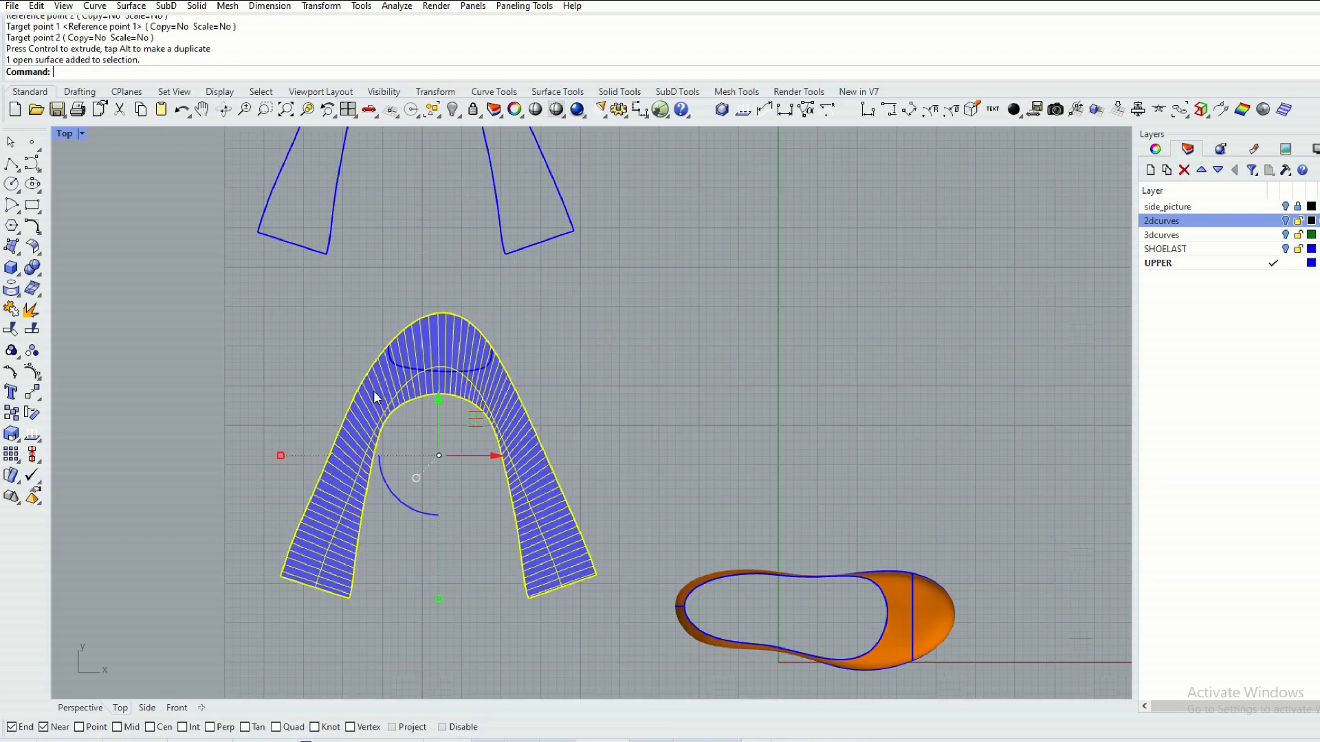
{"action": "left_click", "coordinate": [12, 289]}
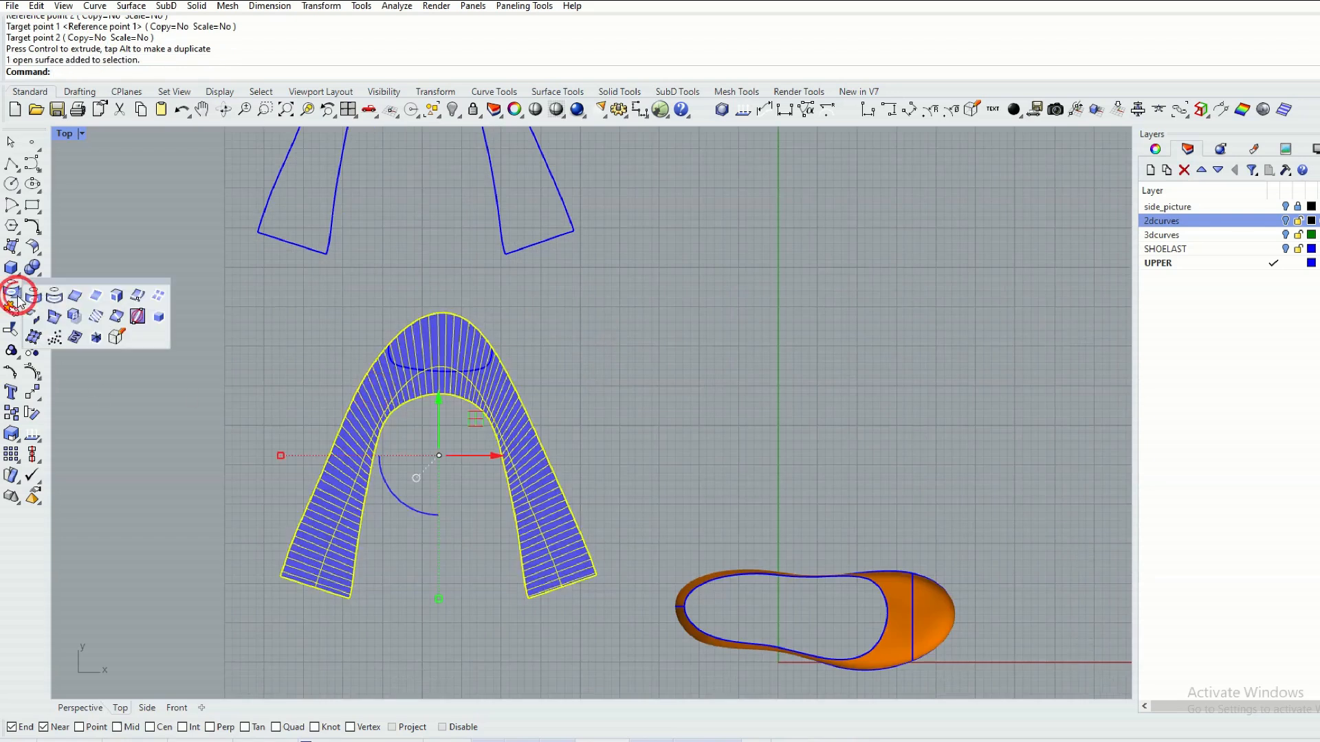
{"action": "left_click", "coordinate": [97, 295]}
{"action": "left_click", "coordinate": [604, 371]}
{"action": "left_click", "coordinate": [483, 378]}
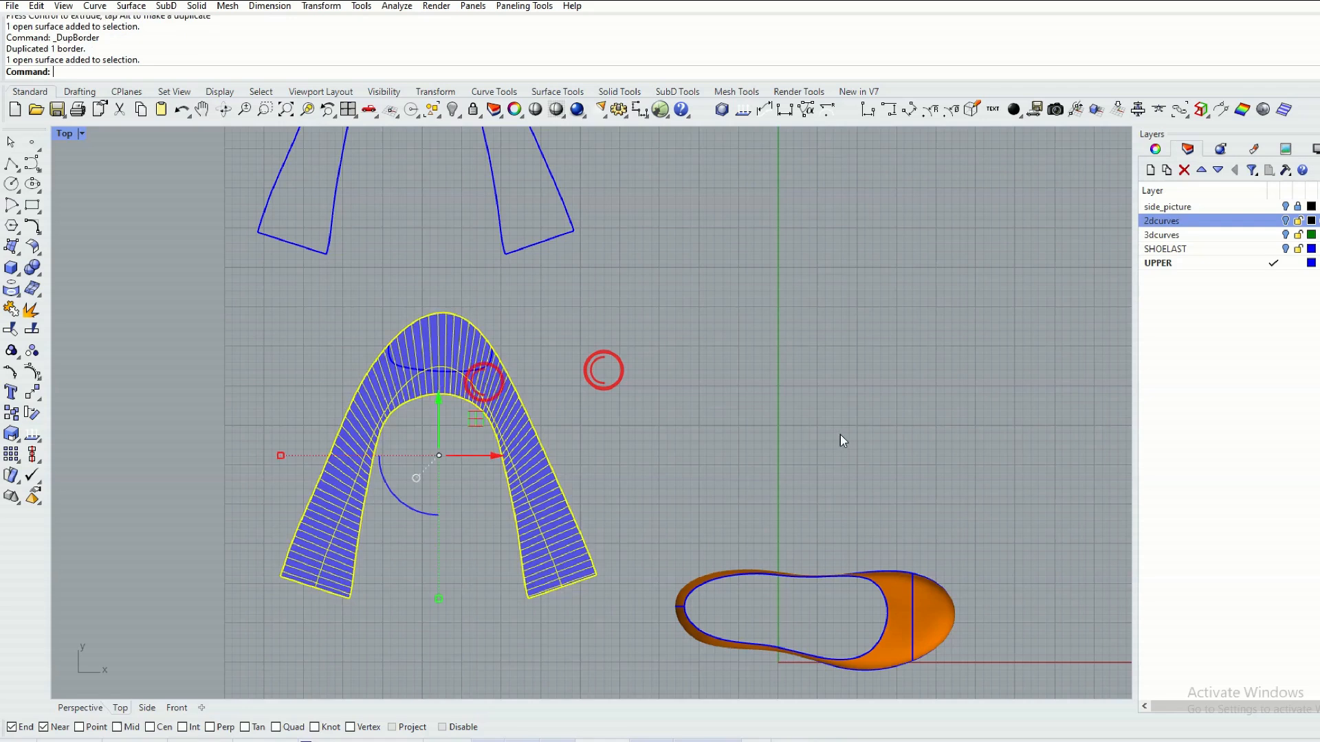
{"action": "key", "text": "Delete"}
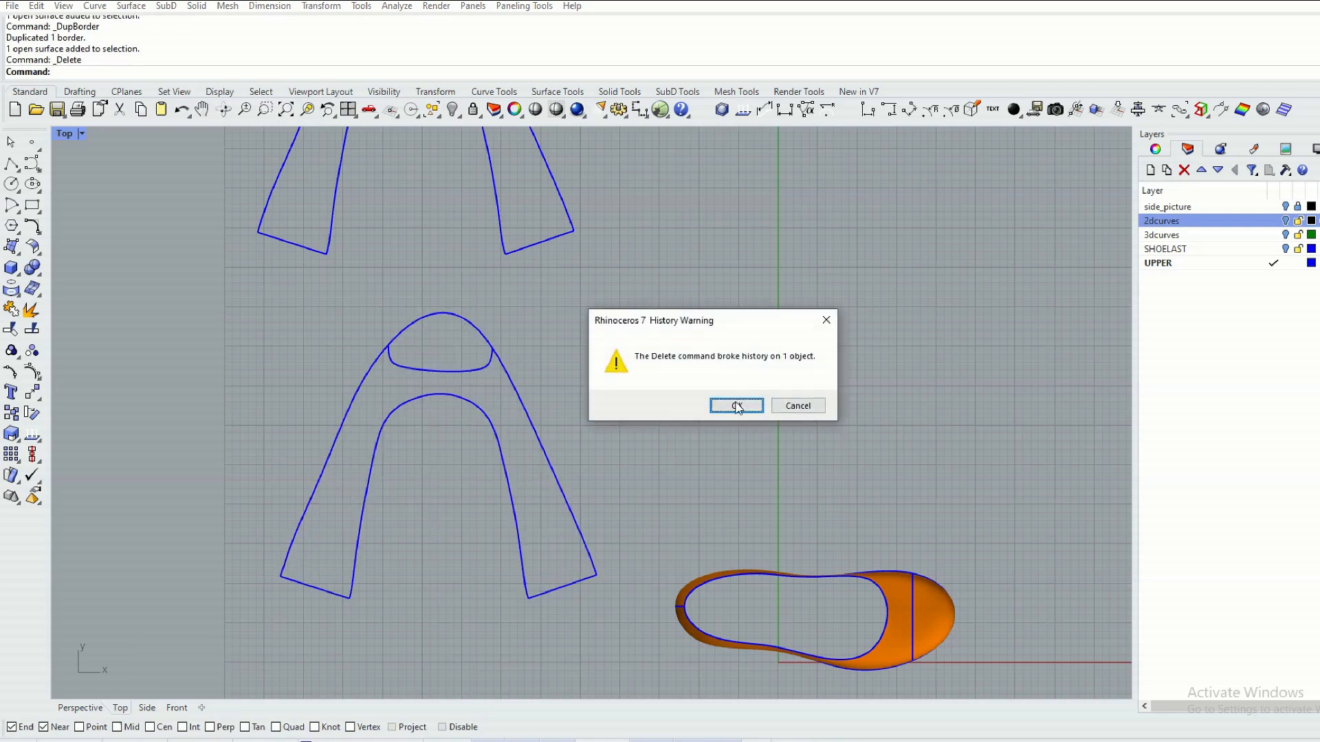
{"action": "left_click", "coordinate": [734, 404]}
{"action": "scroll", "coordinate": [639, 426], "scroll_direction": "down", "scroll_amount": 3}
{"action": "right_click_drag", "start_coordinate": [637, 424], "coordinate": [600, 427]}
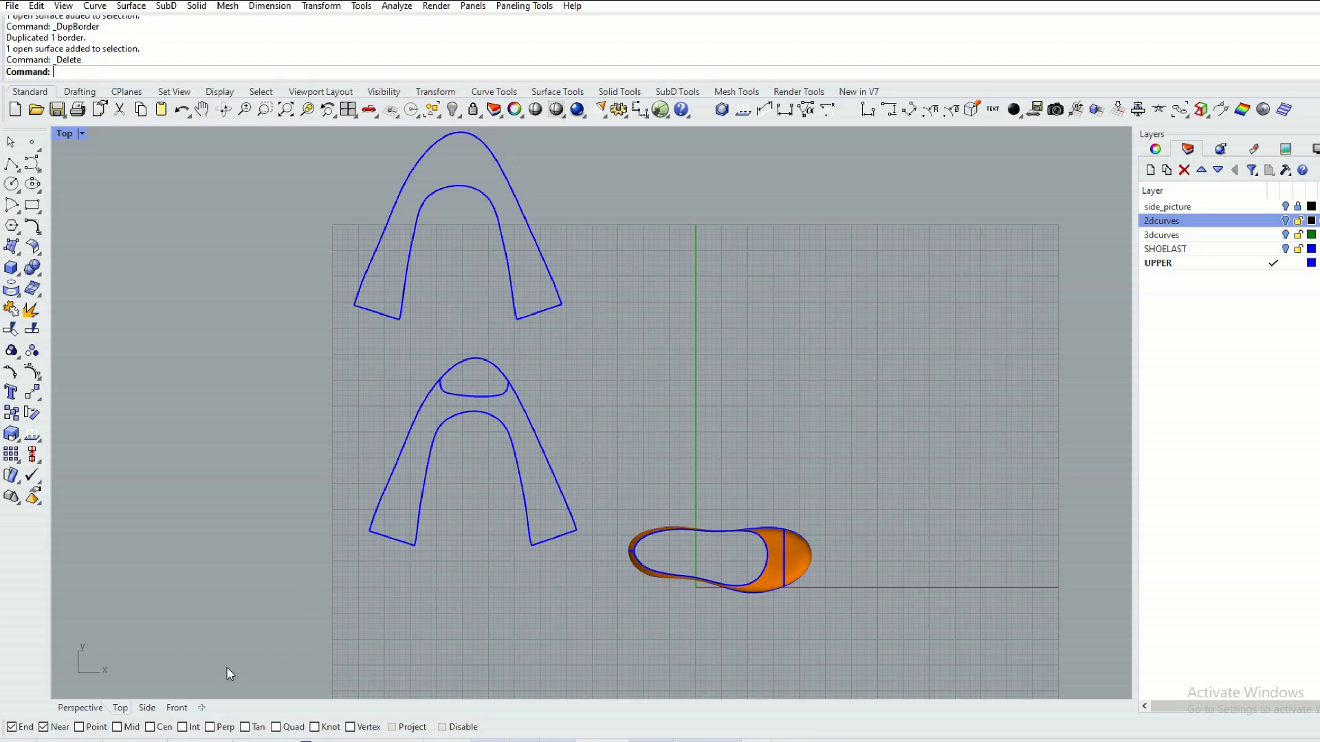
{"action": "left_click", "coordinate": [78, 708]}
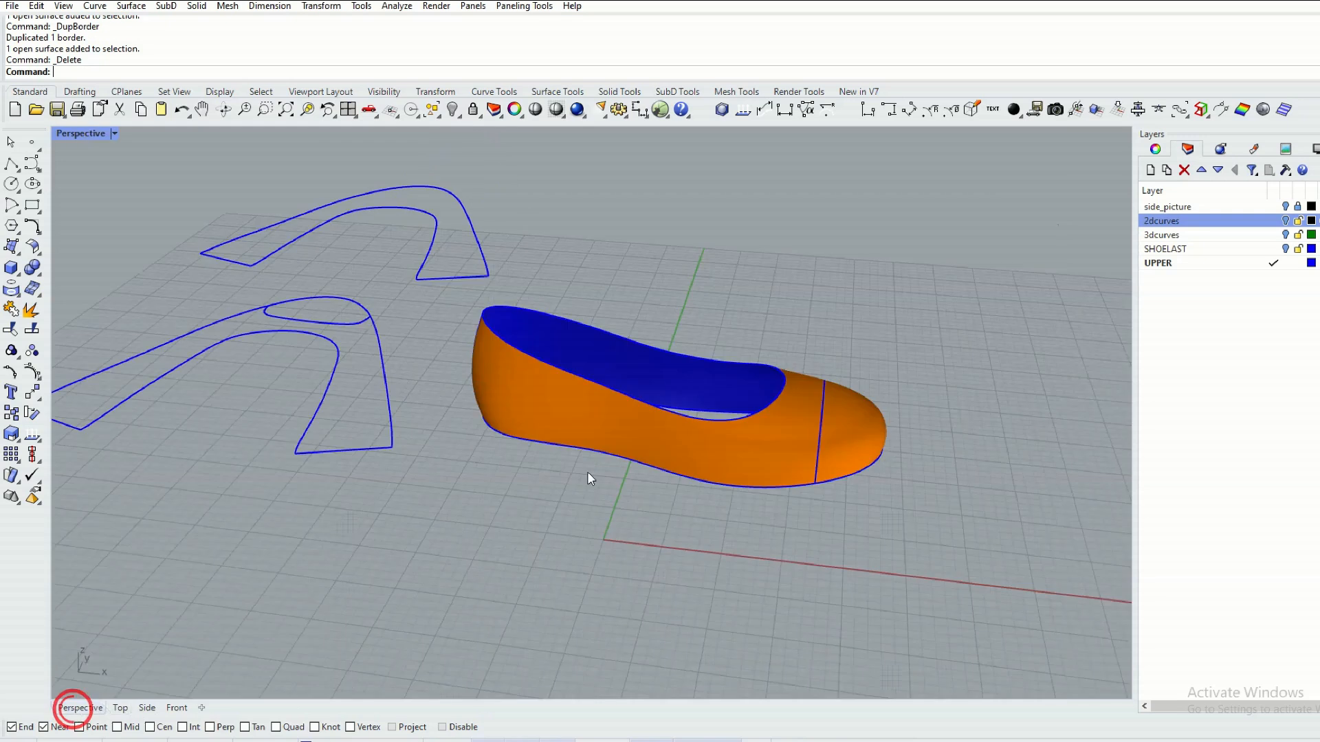
{"action": "scroll", "coordinate": [509, 439], "scroll_direction": "down", "scroll_amount": 2}
{"action": "right_click_drag", "start_coordinate": [503, 425], "coordinate": [608, 464], "text": "shift"}
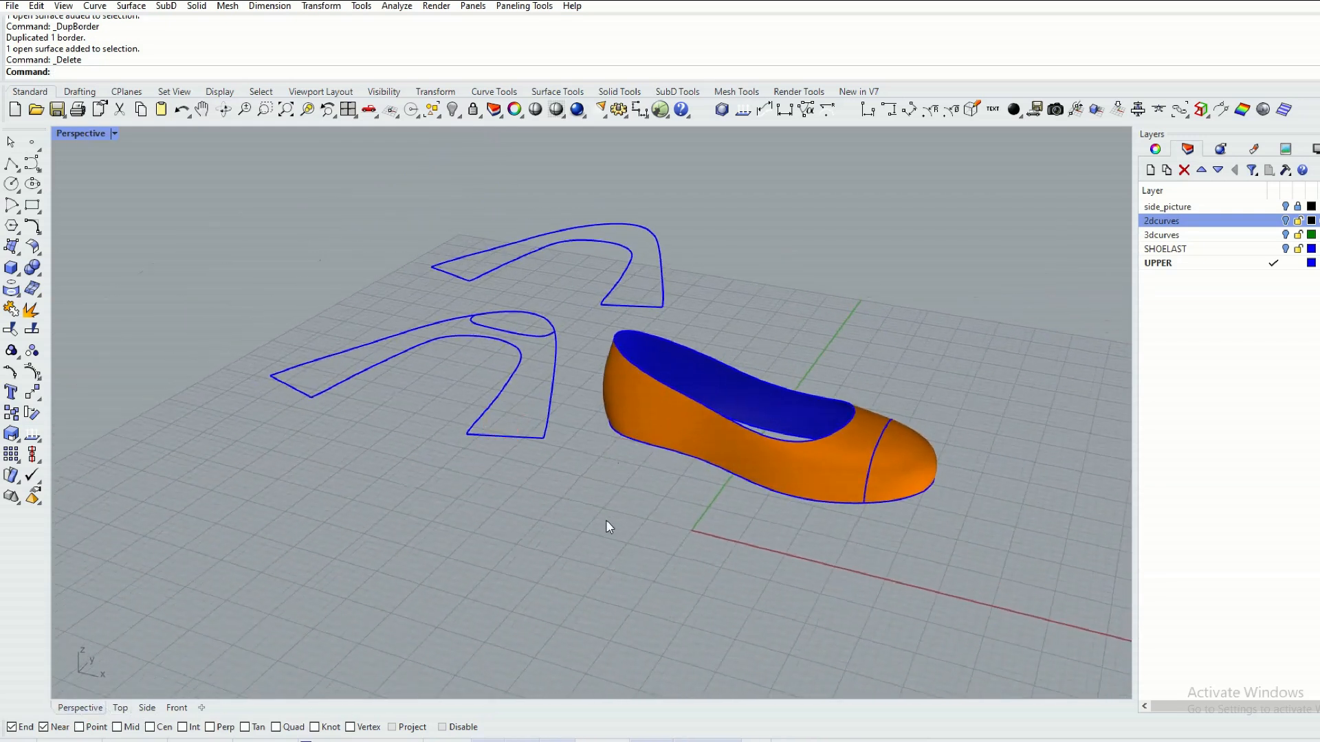